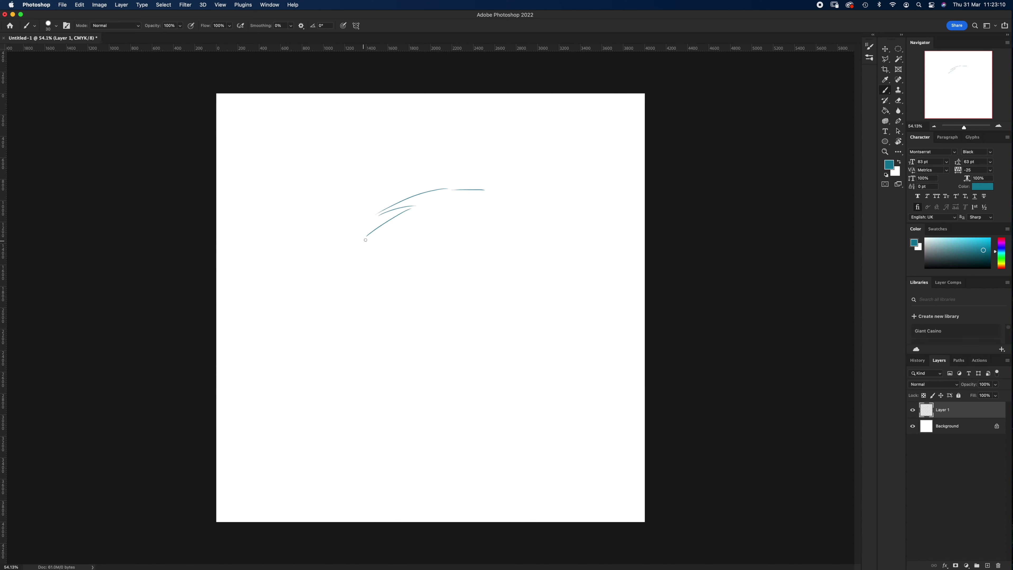
- Sketch an eagle head in teal with the brush, including swept crest feathers, an eye, a hooked beak and a tapering neck
mouse_move(378, 346)
mouse_down()
mouse_move(452, 218)
mouse_move(512, 226)
mouse_up()
drag(465, 224, 505, 216)
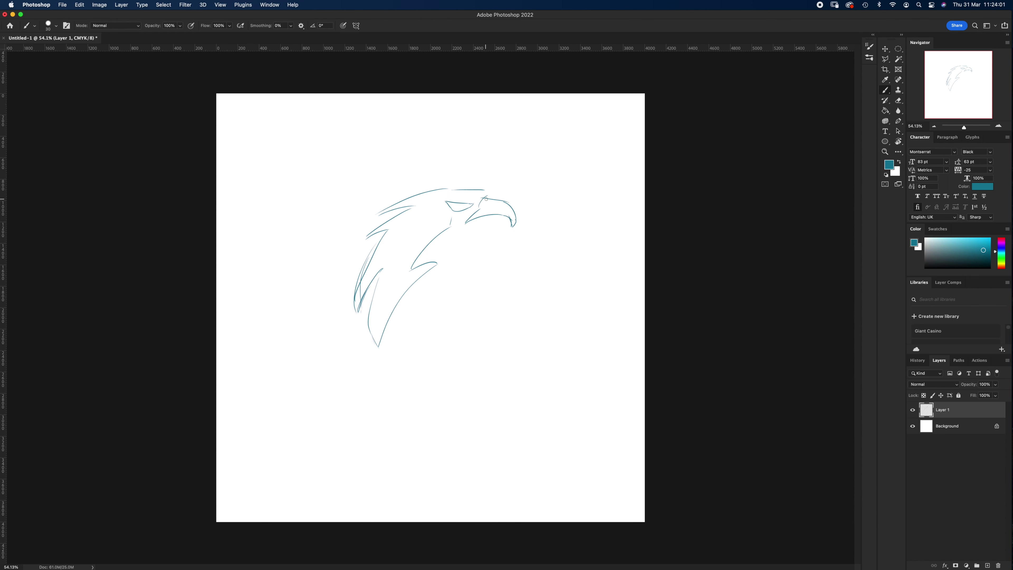
drag(426, 211, 449, 230)
drag(418, 198, 459, 190)
drag(369, 324, 385, 363)
drag(382, 353, 435, 268)
mouse_move(408, 273)
mouse_down()
mouse_move(451, 224)
mouse_move(484, 280)
mouse_move(471, 264)
mouse_up()
drag(472, 267, 472, 372)
drag(467, 247, 471, 372)
- Sketch the angled shoulders and vertical sides of a badge frame on both sides of the eagle's neck
drag(357, 256, 334, 272)
drag(478, 247, 520, 266)
drag(334, 268, 332, 333)
drag(519, 263, 520, 321)
- Erase the excess strokes at the base of the neck and redraw the neck feathers and the base line
key(e)
drag(478, 351, 376, 349)
key(b)
drag(371, 250, 351, 328)
mouse_move(478, 249)
mouse_down()
mouse_move(494, 285)
mouse_move(493, 323)
mouse_up()
drag(496, 321, 528, 319)
- Sketch a wide banner beneath the eagle with straight sides, a curved lower edge and a central downward point
key(z)
drag(434, 321, 445, 321)
mouse_move(288, 333)
mouse_down()
mouse_move(289, 422)
mouse_move(494, 414)
mouse_up()
drag(343, 405, 554, 417)
drag(554, 326, 552, 421)
drag(351, 403, 434, 434)
drag(299, 334, 574, 331)
drag(437, 434, 514, 406)
- Sketch the word WINGS in large decorative letters across the banner
drag(376, 343, 354, 394)
drag(394, 345, 395, 392)
drag(539, 342, 515, 403)
drag(338, 345, 362, 353)
drag(382, 346, 401, 388)
mouse_move(412, 339)
mouse_down()
mouse_move(448, 361)
mouse_move(483, 360)
mouse_up()
mouse_move(543, 355)
mouse_down()
mouse_move(523, 370)
mouse_move(547, 381)
mouse_up()
- Refine the eagle sketch by adding strokes to the back feathers, the neck and the hooked beak
drag(380, 215, 361, 246)
mouse_move(418, 216)
mouse_down()
mouse_move(378, 265)
mouse_move(373, 335)
mouse_up()
mouse_move(495, 191)
mouse_down()
mouse_move(532, 210)
mouse_move(526, 188)
mouse_up()
drag(528, 197, 531, 211)
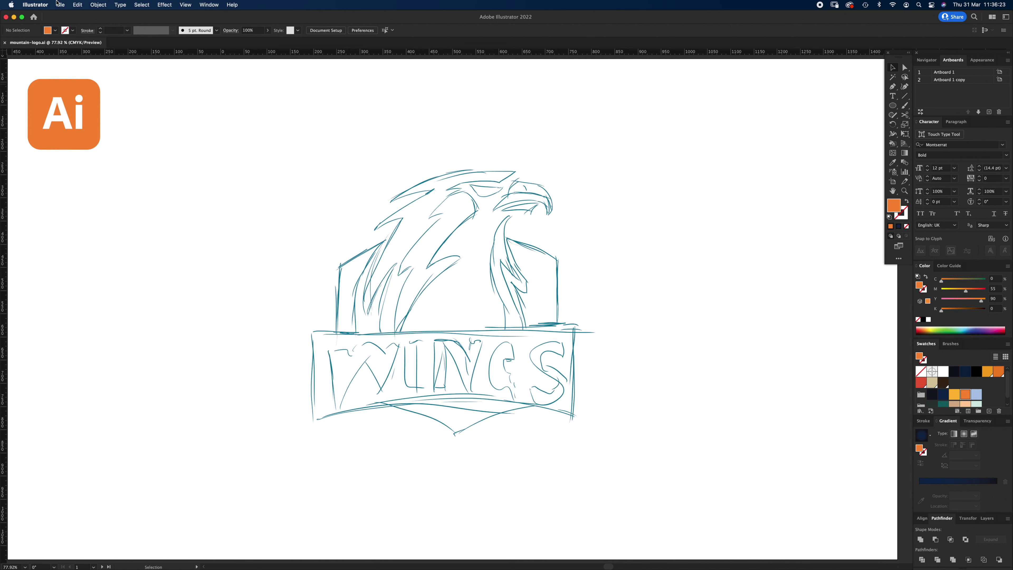
- Review the preset details for a new document and dismiss them without creating one
click(60, 5)
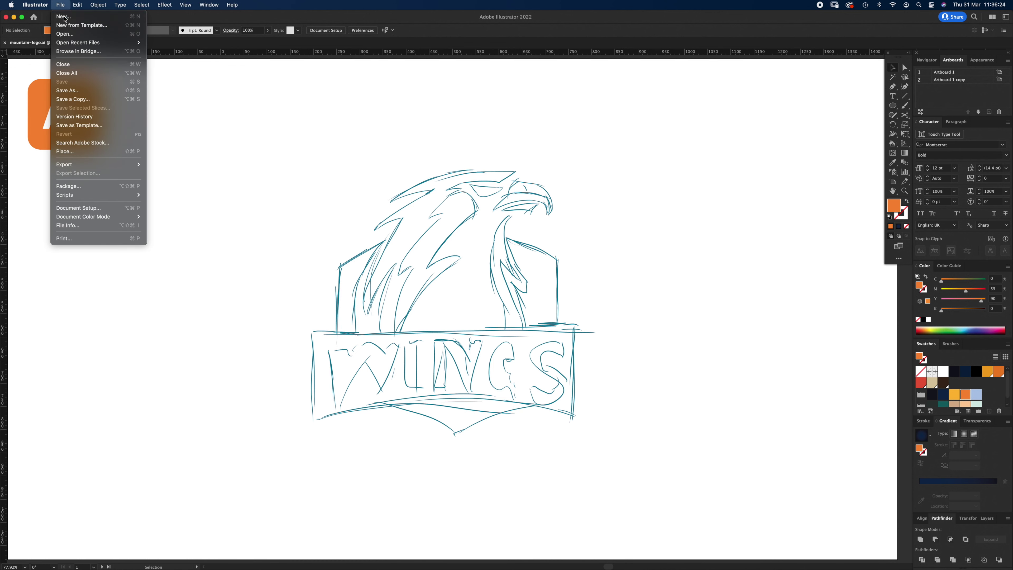
click(66, 18)
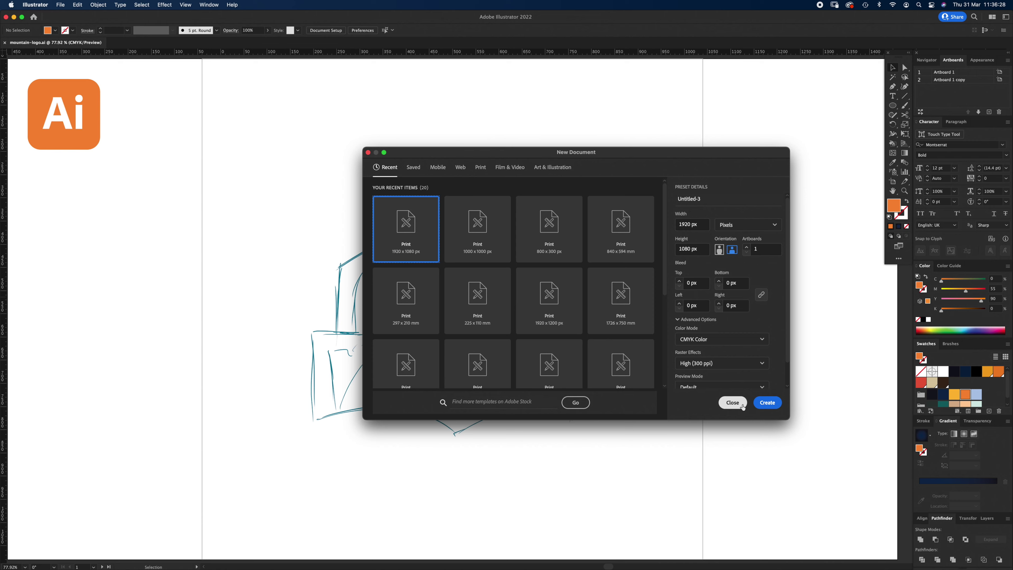
click(732, 403)
- Inspect the colour palette and its dark gradient square, and review which window, guide and snapping options are enabled
scroll(776, 383, right, 20)
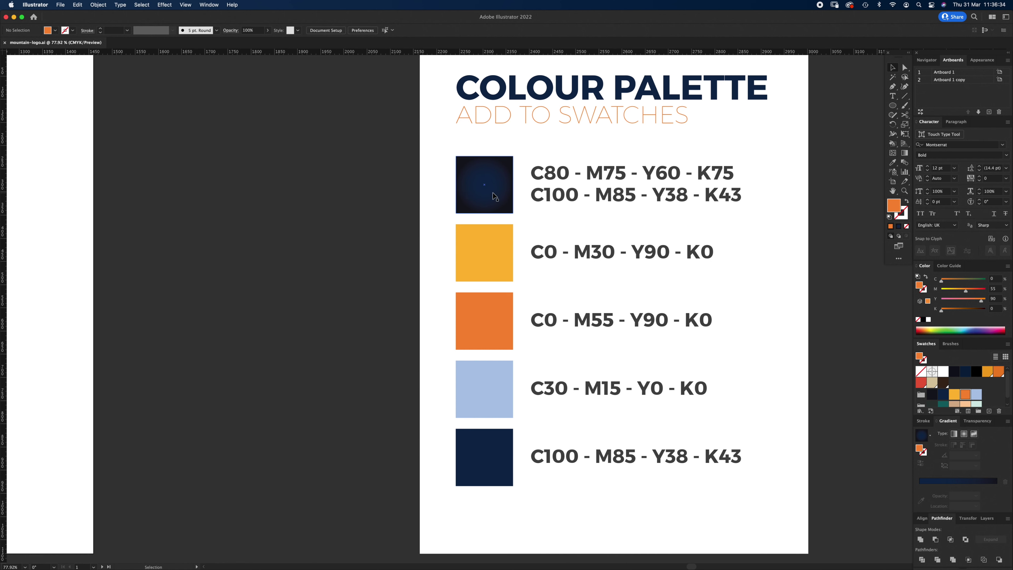
click(478, 193)
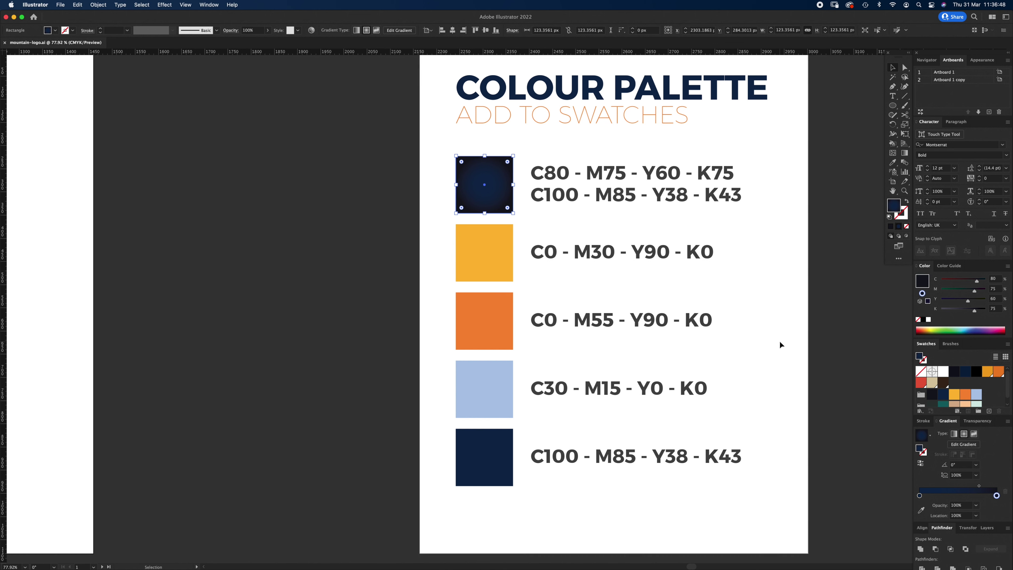
click(209, 5)
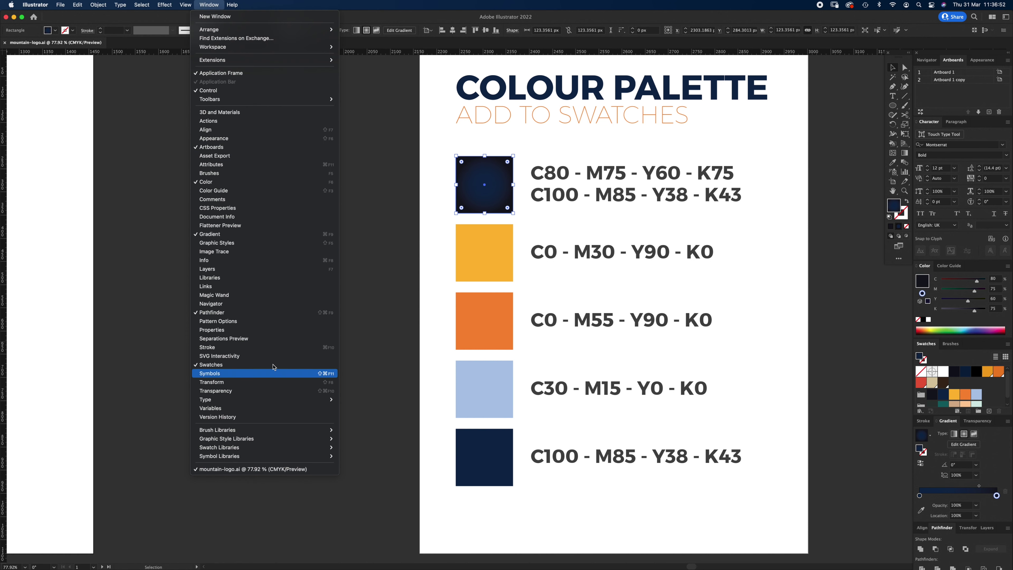
mouse_move(188, 5)
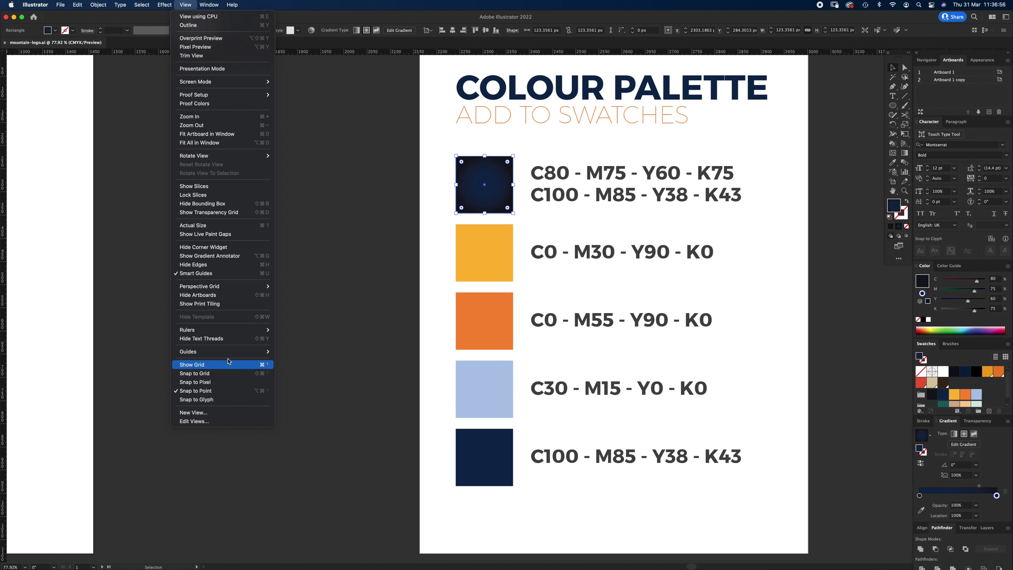
click(366, 342)
click(368, 331)
drag(277, 345, 587, 334)
drag(338, 312, 619, 330)
scroll(619, 329, left, 8)
scroll(619, 329, up, 2)
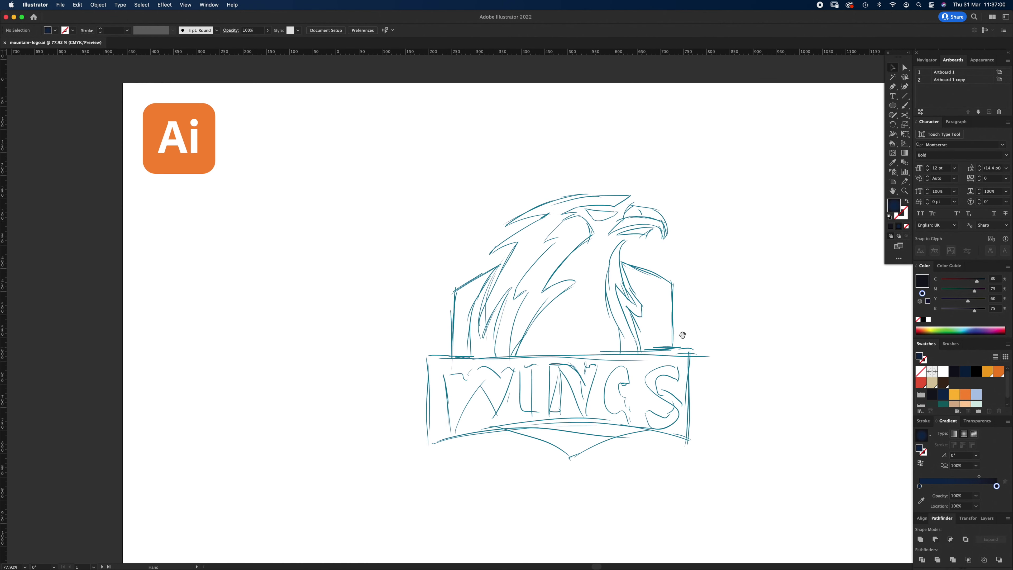
key(super+a)
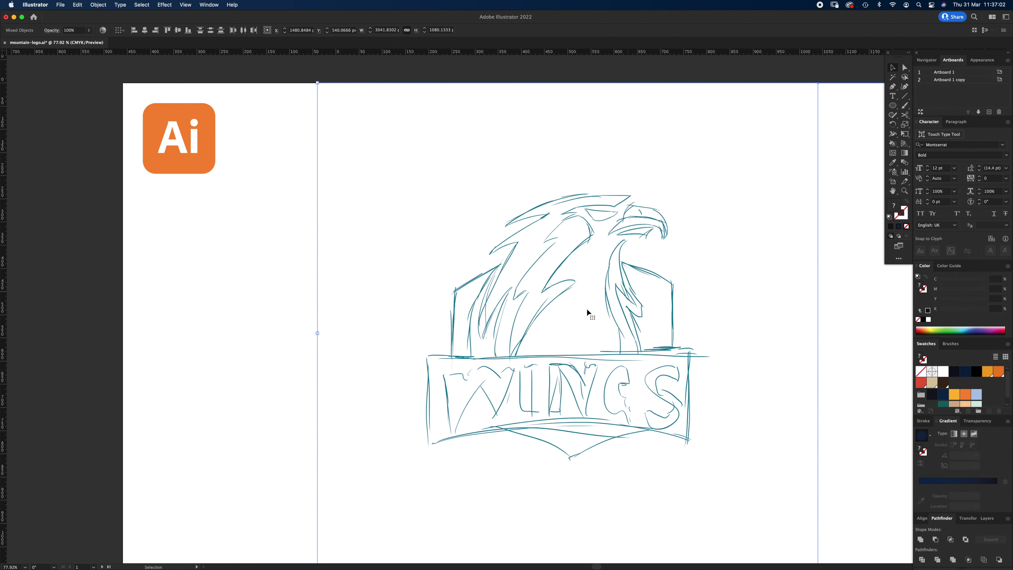
scroll(586, 295, right, 4)
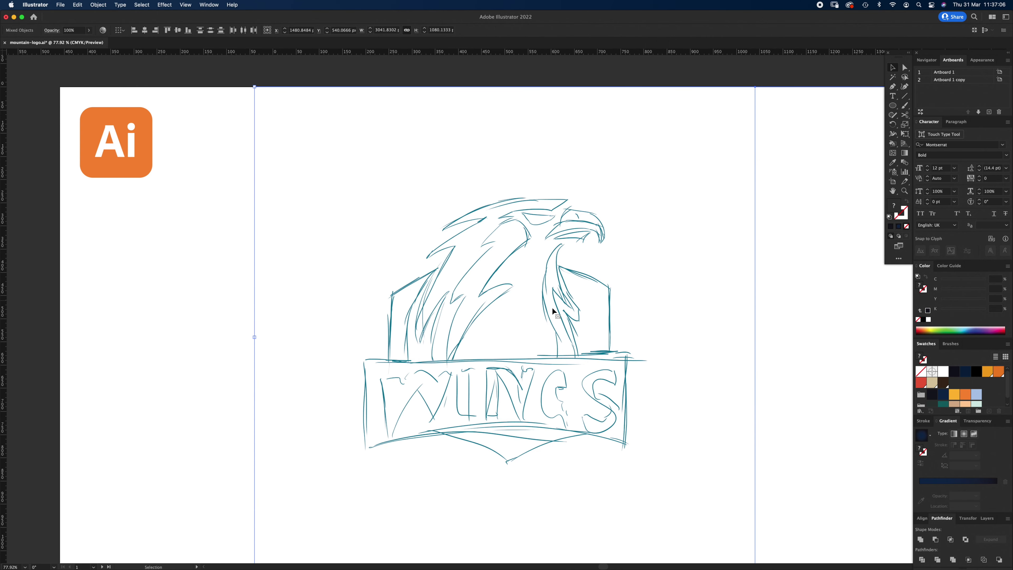
key(shift+super+a)
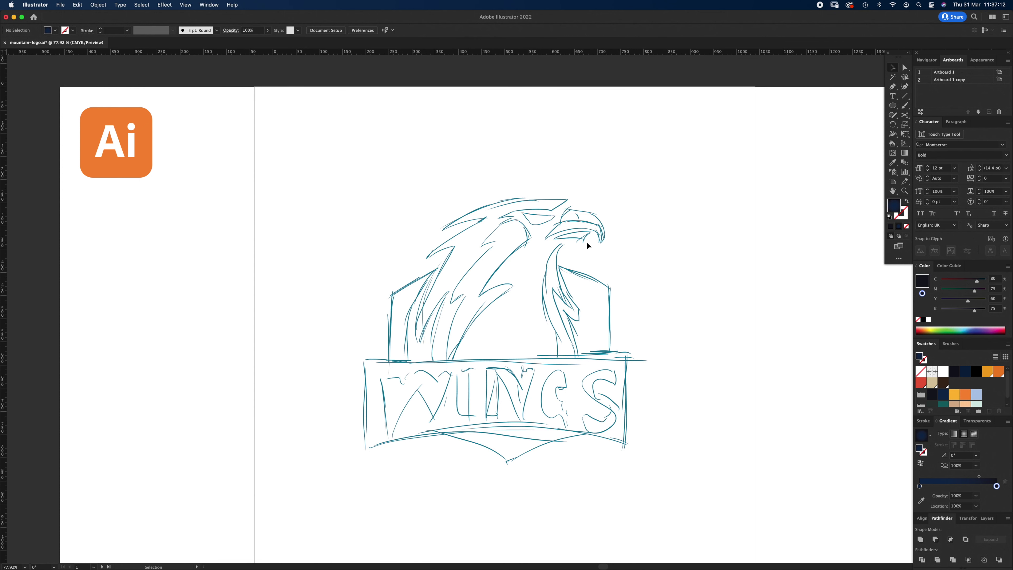
- Trace the eagle's eye with the Pen tool as a closed shape about 71 px wide and 26 px high
key(z)
click(503, 355)
drag(519, 265, 548, 318)
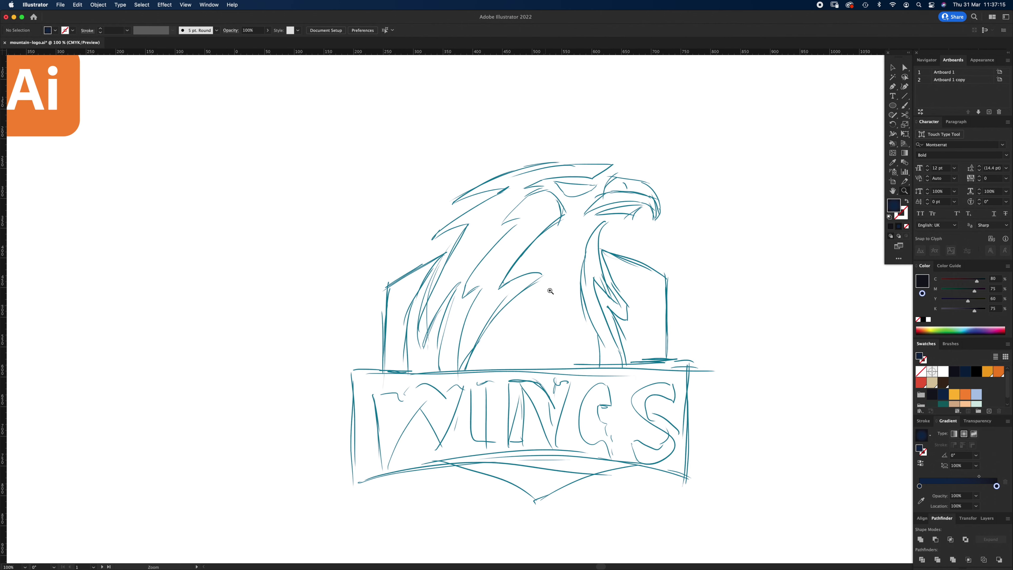
click(575, 204)
scroll(519, 304, down, 3)
scroll(519, 304, left, 2)
key(p)
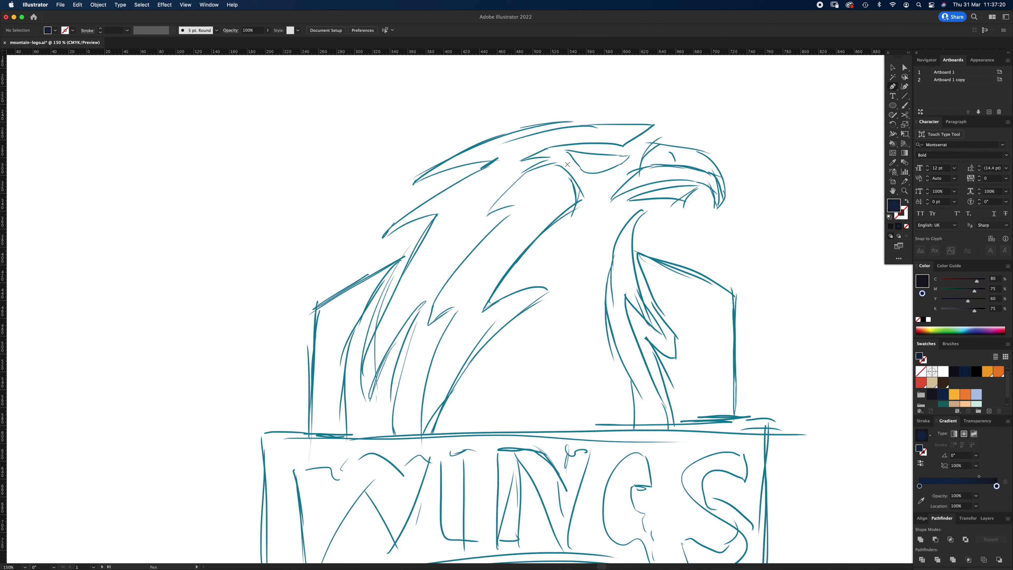
click(565, 151)
click(629, 155)
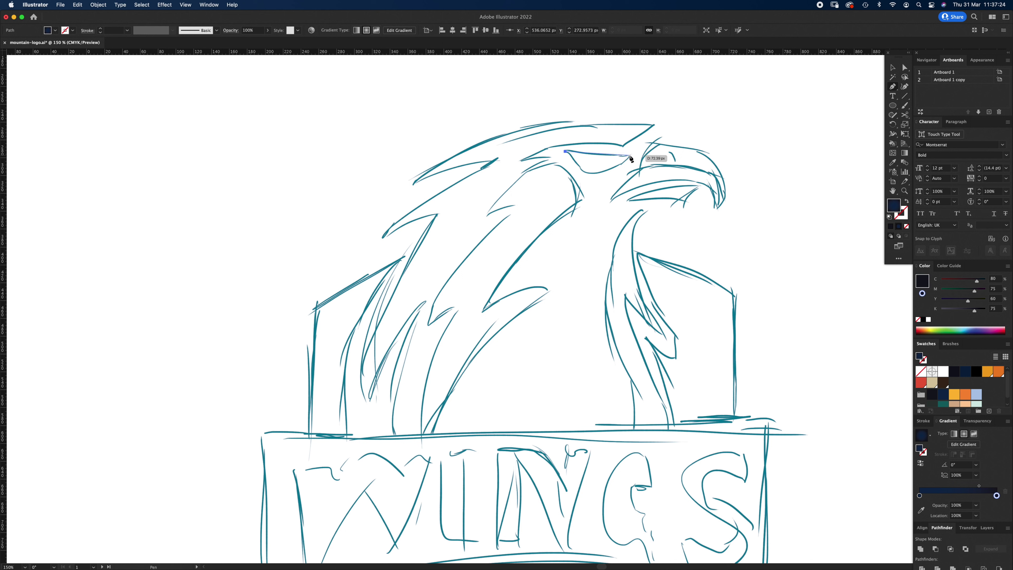
drag(629, 156, 570, 166)
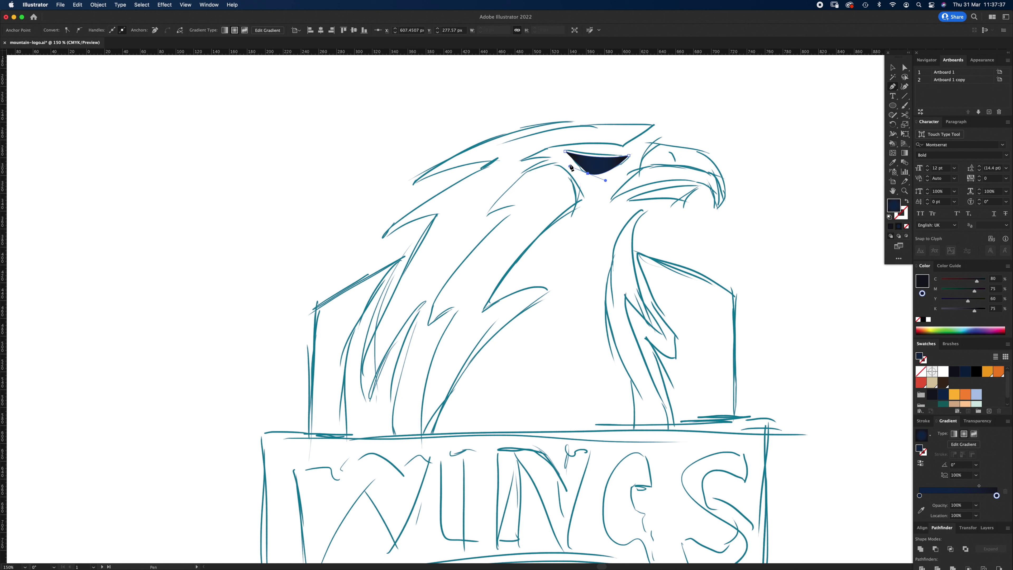
click(565, 151)
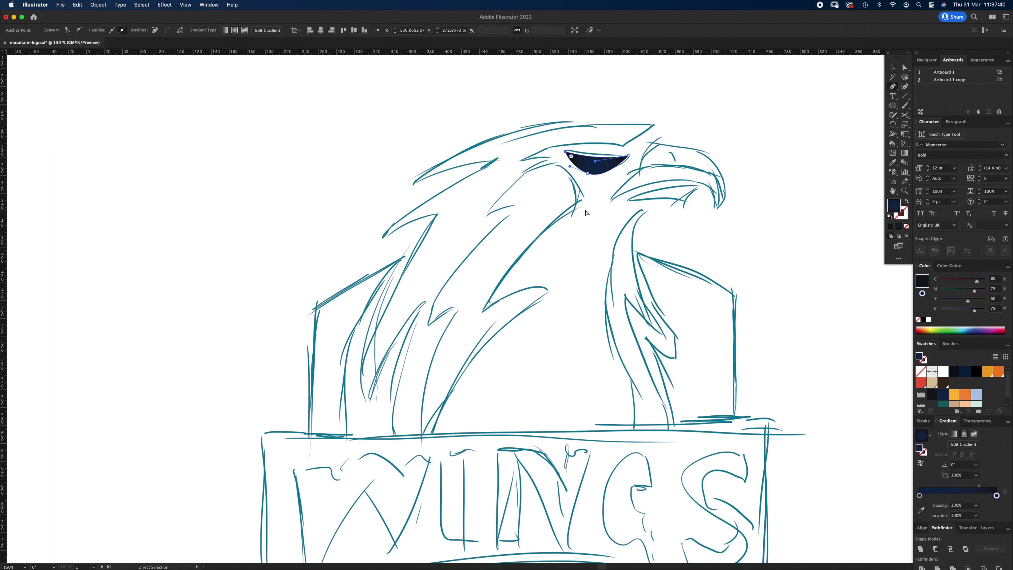
super+click(587, 208)
- Remove the gradient fill from the eye shape
key(z)
click(552, 202)
click(539, 266)
key(v)
click(572, 270)
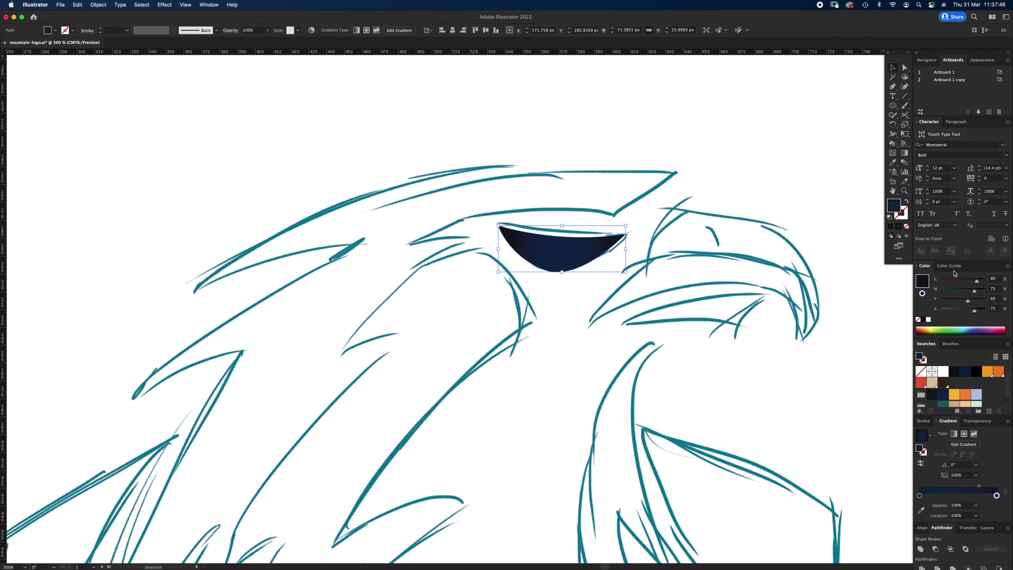
click(920, 371)
- Give the eye shape a red stroke with magenta and yellow both set to 100%
click(903, 216)
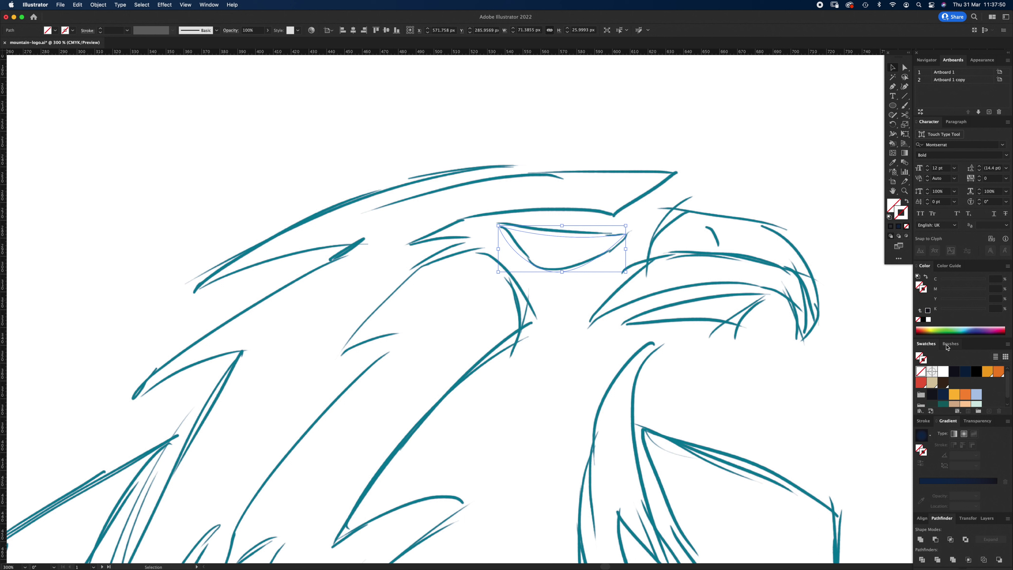
click(921, 383)
click(1001, 286)
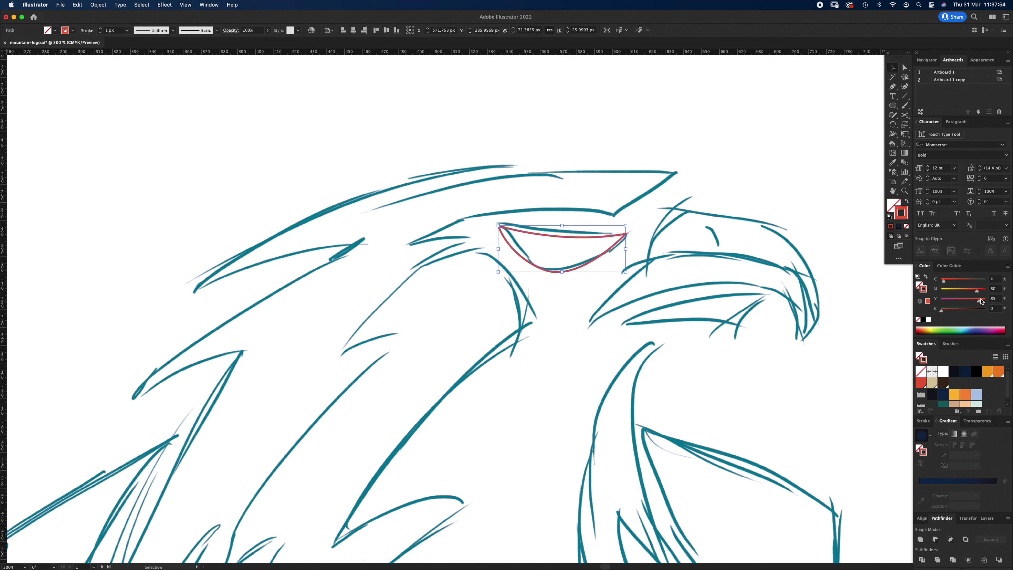
drag(983, 293, 988, 290)
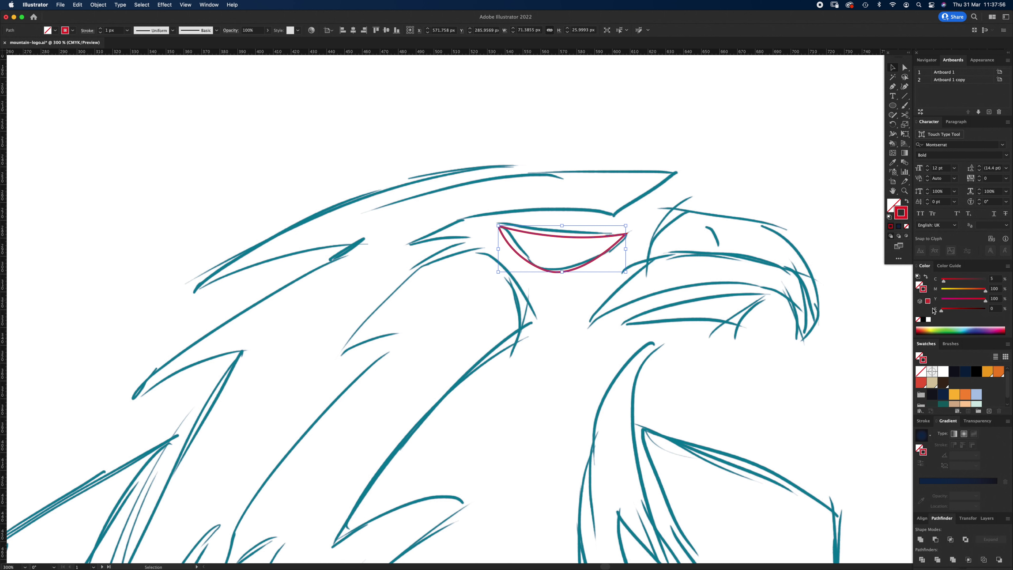
click(550, 299)
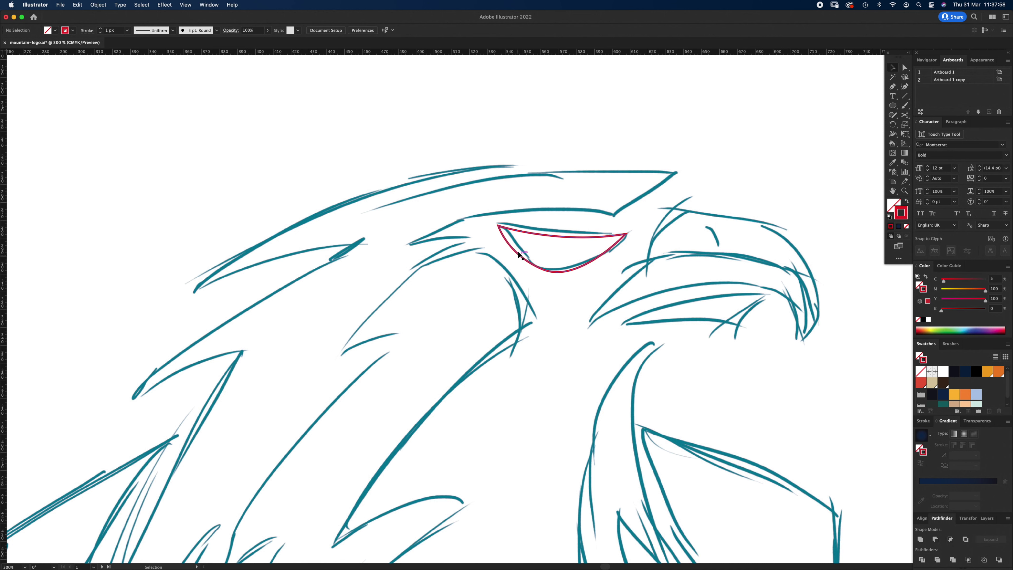
- Move the anchor point at the eye's left corner to match the sketch line
key(z)
click(519, 251)
key(a)
click(477, 272)
drag(476, 271, 480, 267)
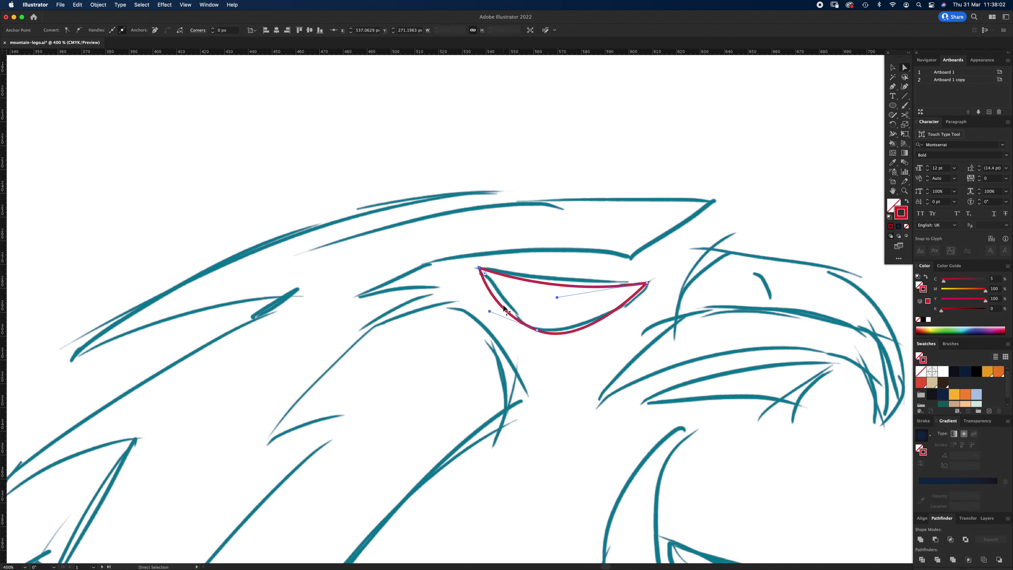
- Add an anchor point on the eye's lower-left curve and move it inward onto the sketch line
key(plus)
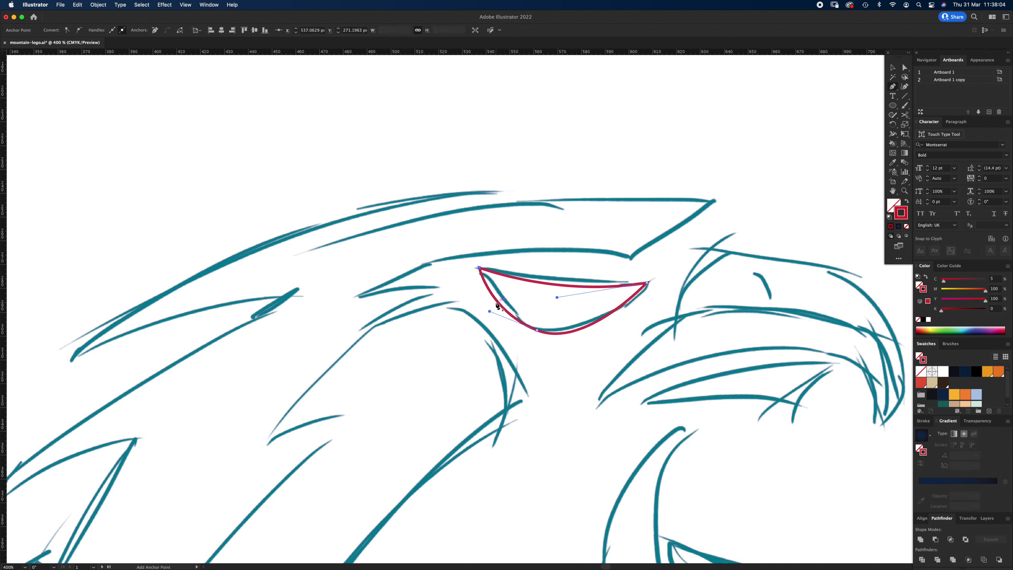
click(499, 302)
key(p)
key(a)
drag(498, 302, 503, 298)
- Adjust the eye's bottom anchor point and the curve of its upper edge to follow the sketch
click(537, 330)
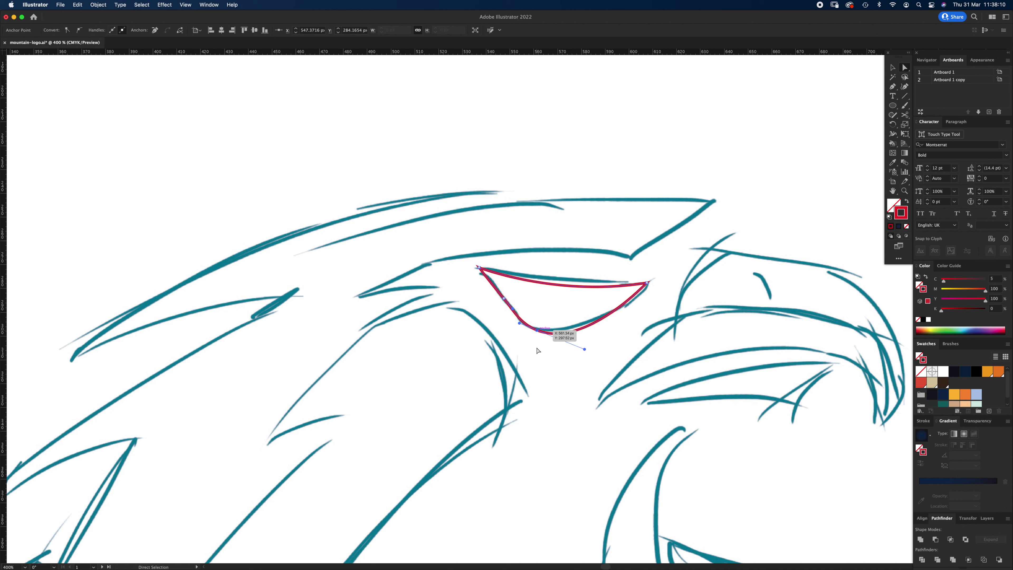
drag(537, 332, 603, 333)
drag(542, 332, 545, 332)
click(568, 287)
drag(557, 296, 558, 287)
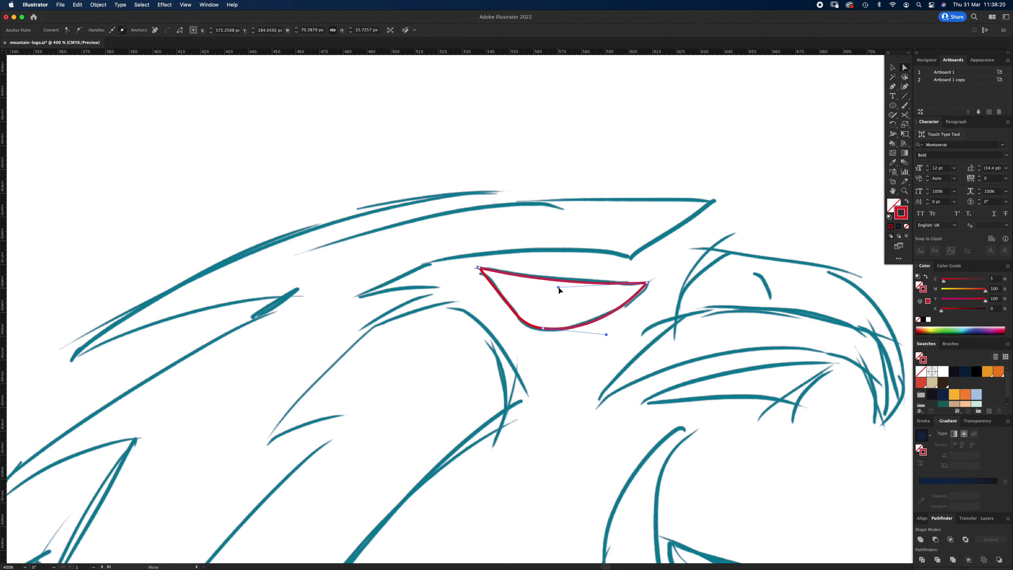
- Fine-tune the handles of the eye's left side and shift its left corner slightly outward
click(503, 298)
click(504, 293)
drag(489, 280, 494, 276)
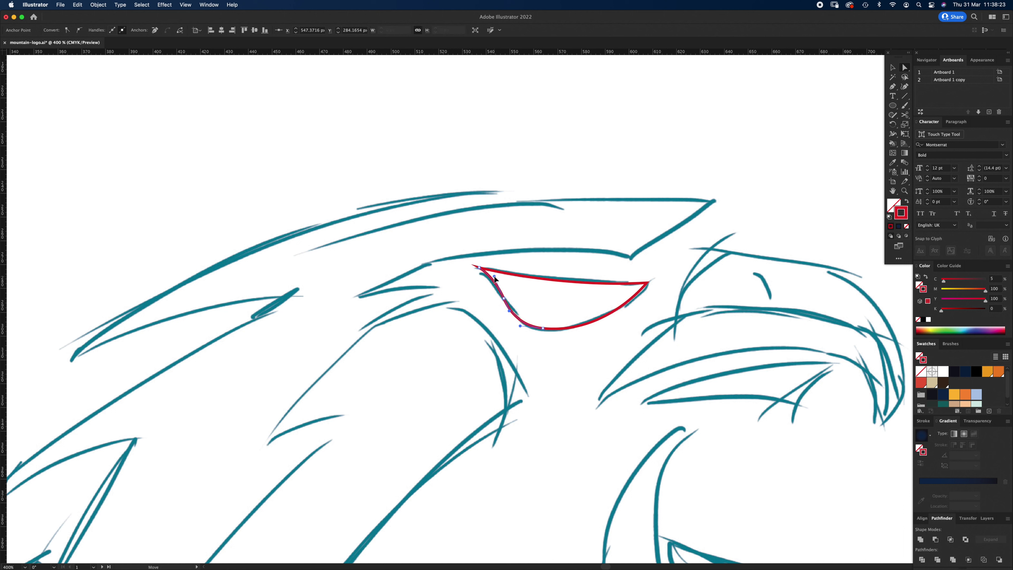
click(480, 270)
drag(480, 270, 477, 269)
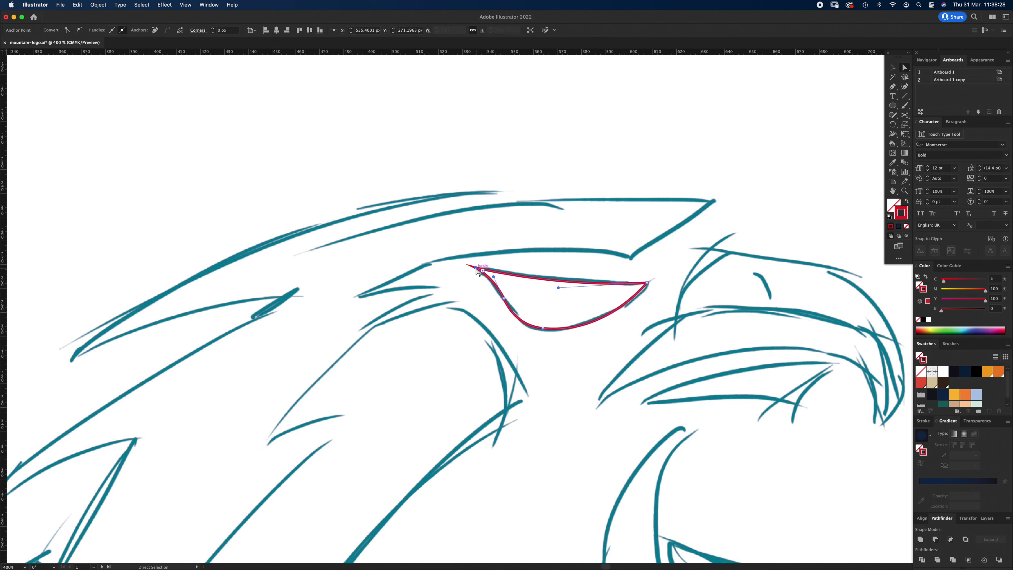
click(557, 300)
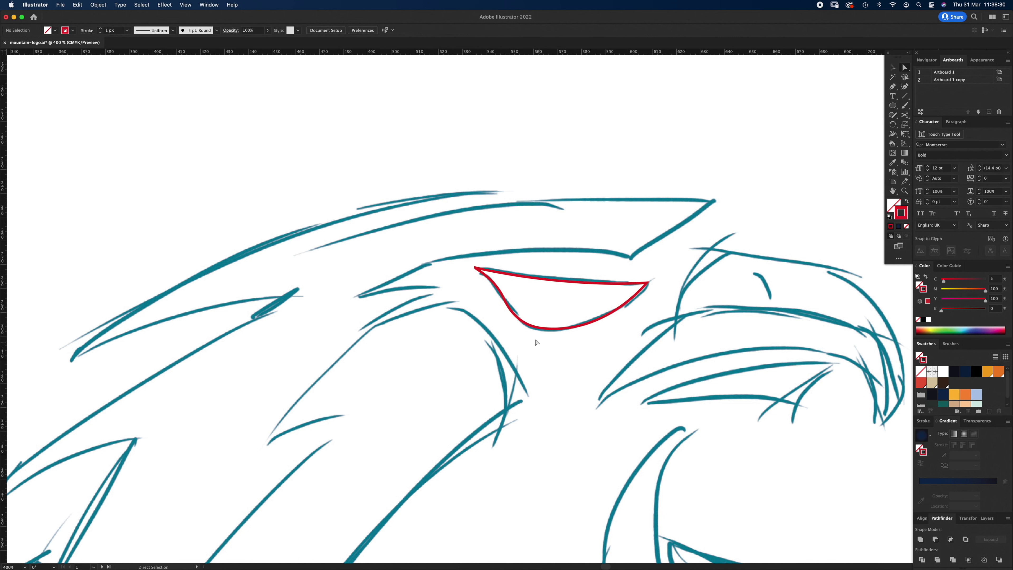
- Trace the lower band of the upper beak as a closed red outline from the mouth corner to the hooked tip
key(z)
alt+click(482, 357)
alt+click(508, 357)
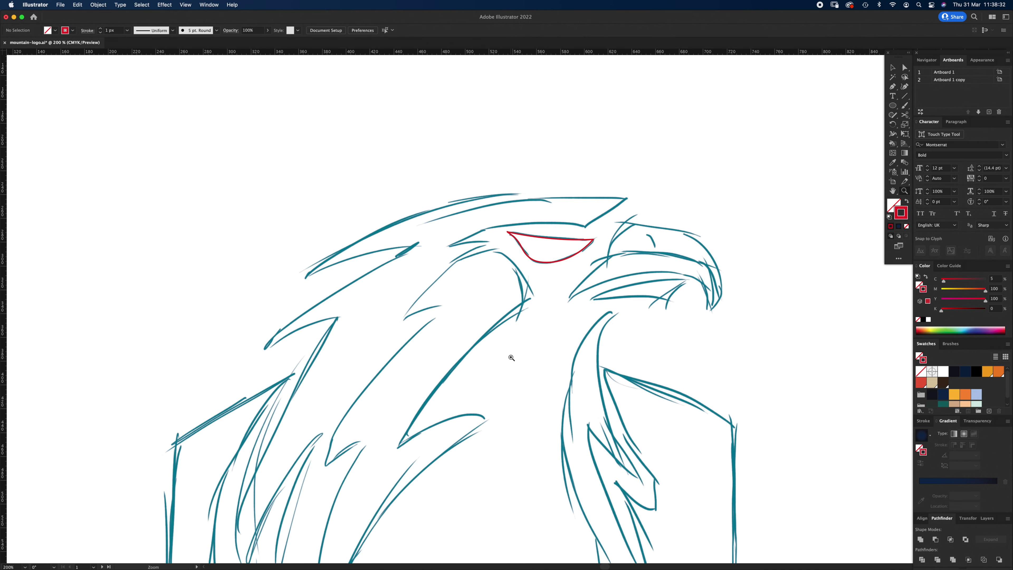
key(p)
click(564, 302)
drag(608, 258, 626, 256)
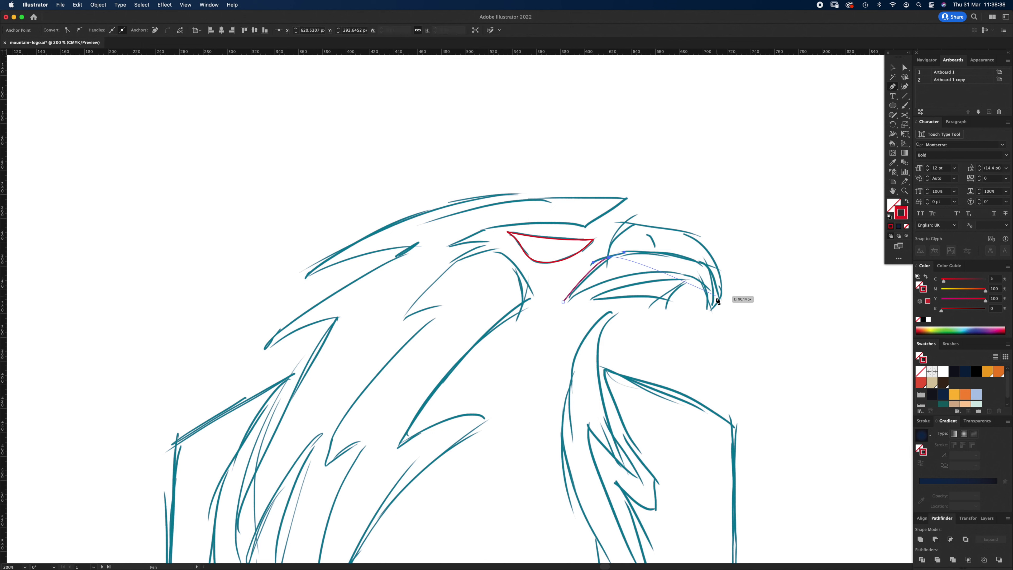
drag(709, 306, 696, 375)
click(710, 307)
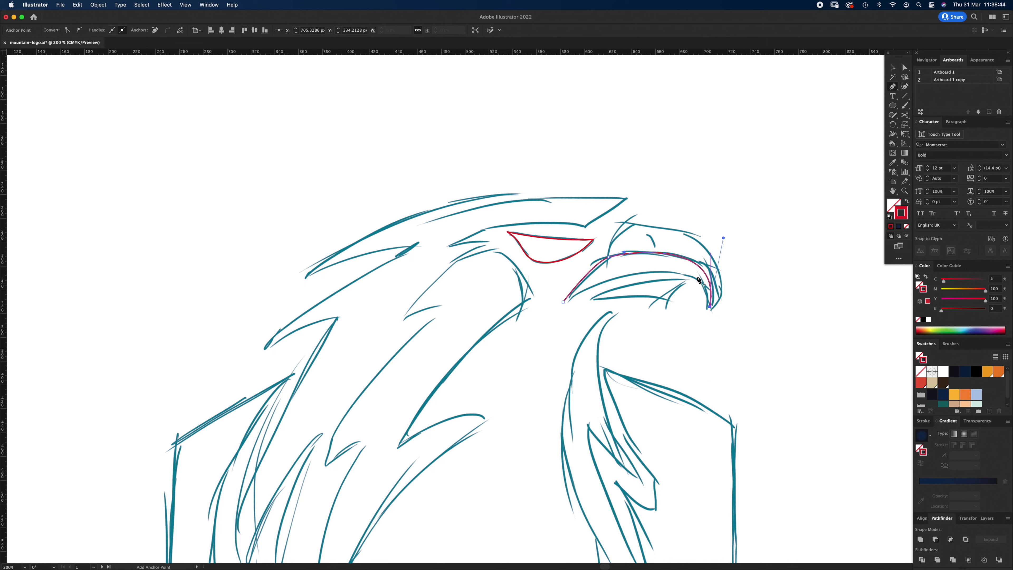
click(563, 302)
drag(466, 374, 412, 376)
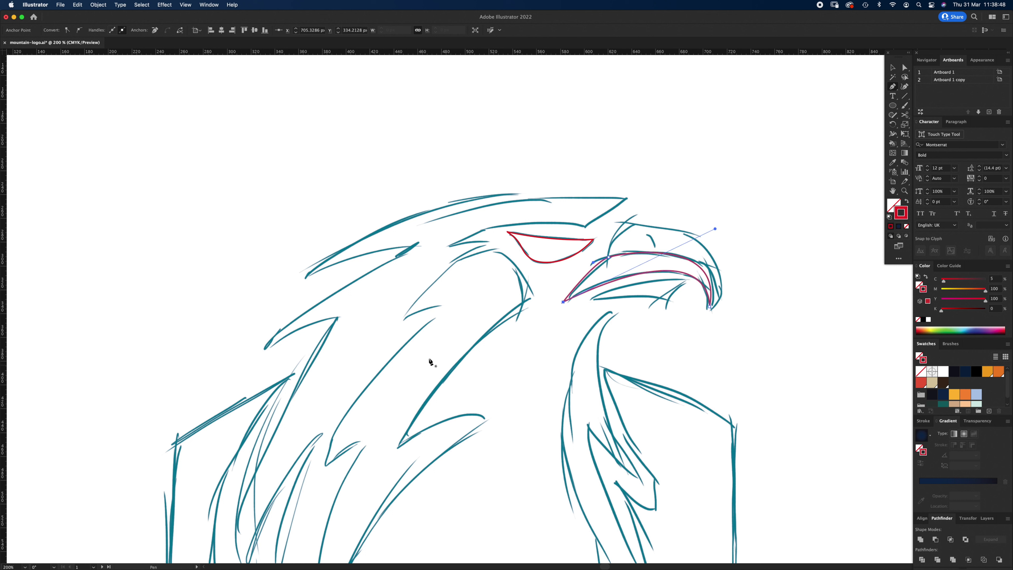
super+click(653, 331)
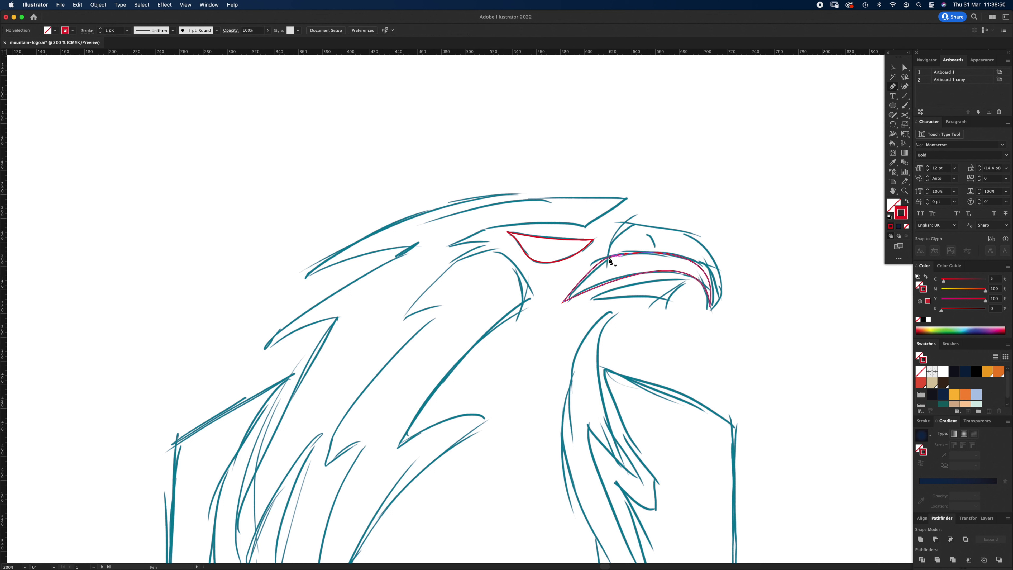
- Trace the outer curve of the upper beak as an open red path from the lower band's top-left bend over to the hooked tip
click(608, 257)
drag(627, 223, 645, 216)
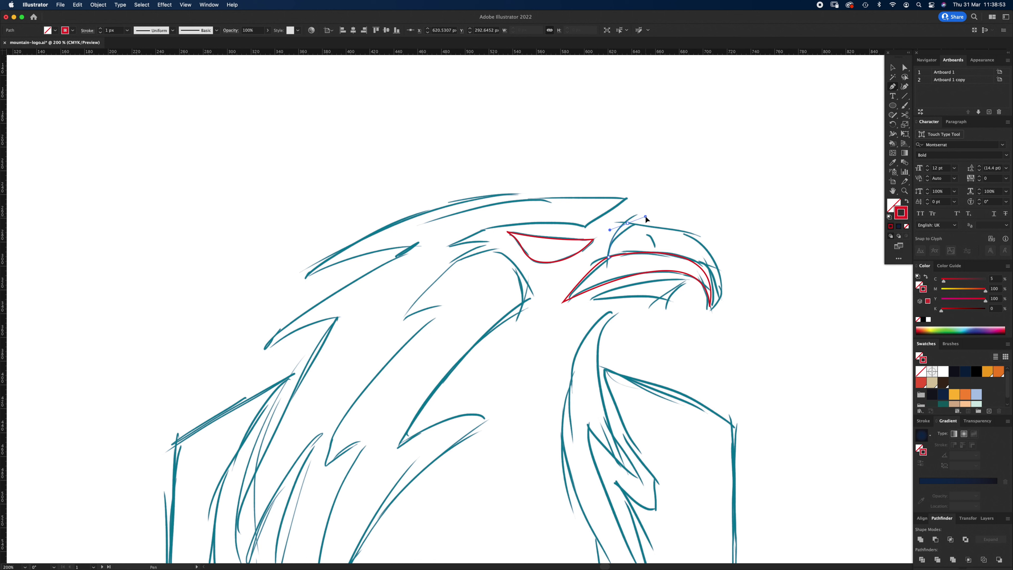
drag(710, 308, 669, 377)
click(710, 308)
key(z)
click(672, 300)
click(486, 286)
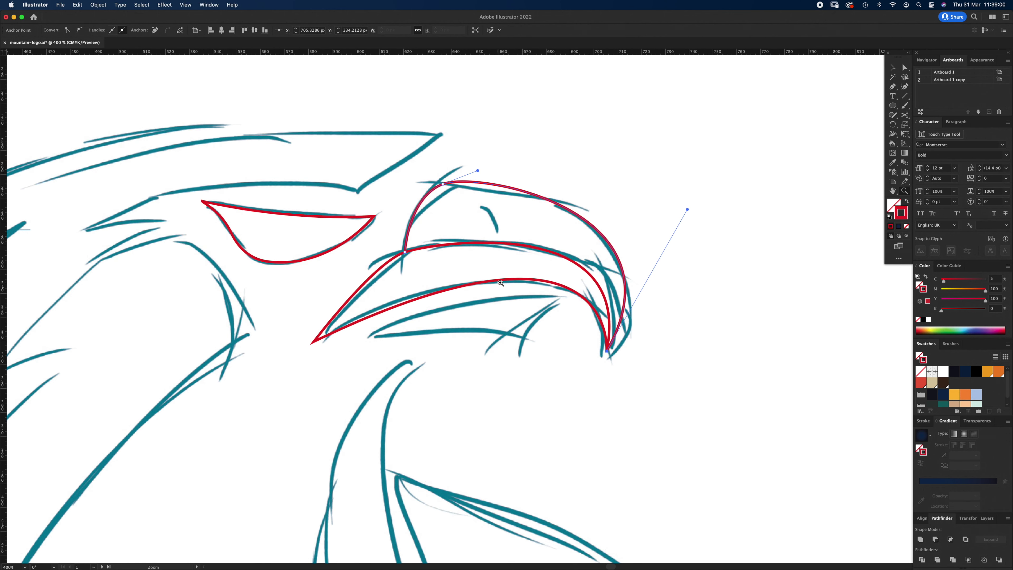
click(505, 290)
key(v)
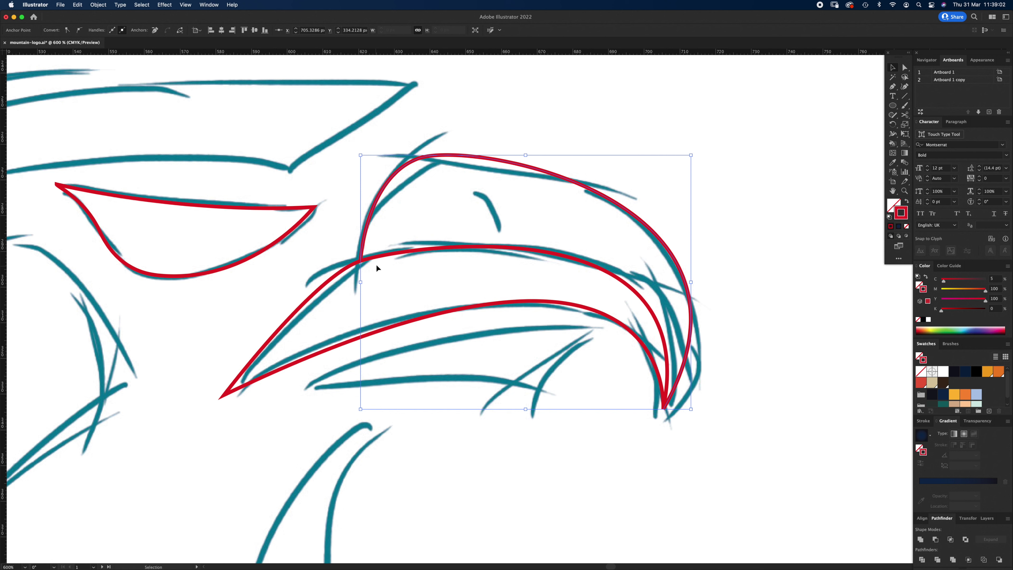
click(369, 264)
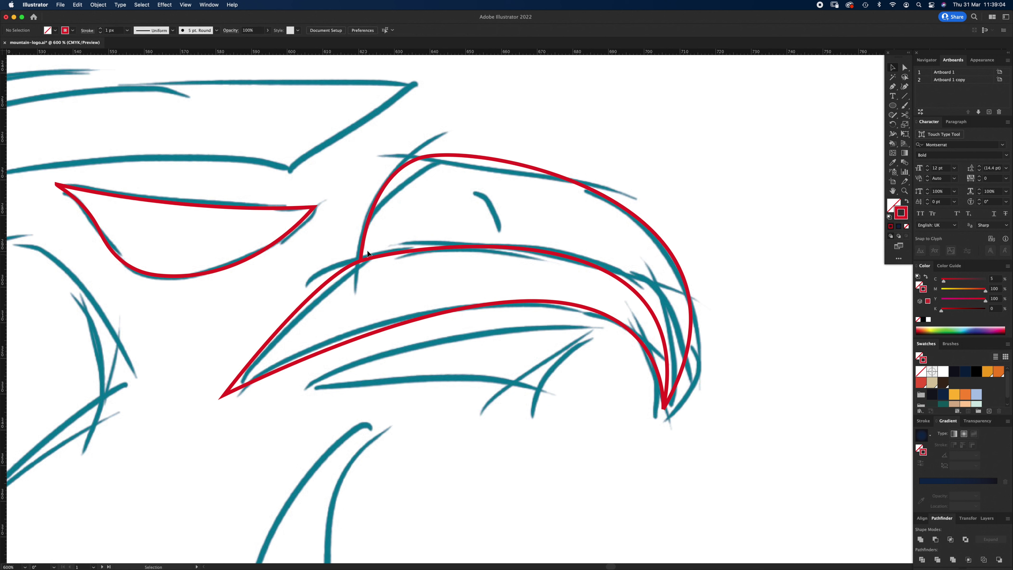
- Try moving the beak's upper curve and then the lower band, undoing each move
drag(363, 249, 367, 212)
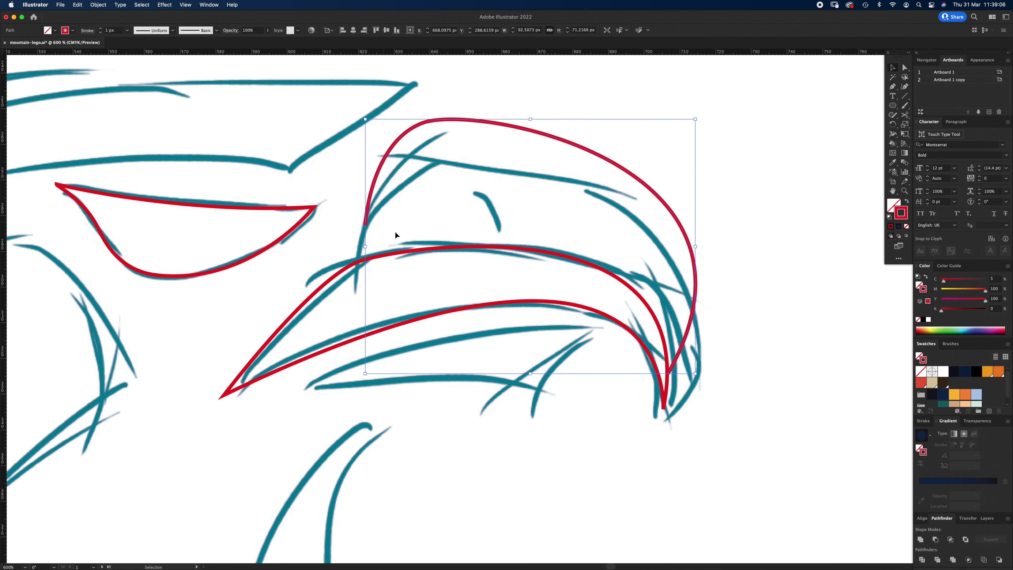
key(super+z)
click(453, 232)
click(410, 313)
key(a)
key(v)
drag(490, 247, 507, 293)
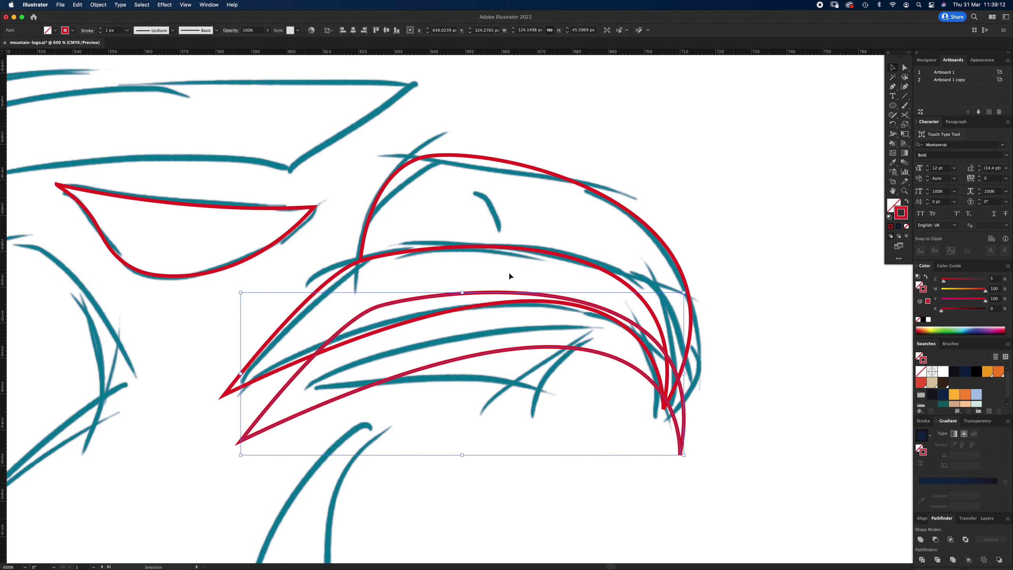
key(super+z)
- Try to add an anchor point on the lower band's edge near the start of the upper beak curve, and undo it
key(z)
click(423, 271)
drag(400, 322, 459, 290)
key(p)
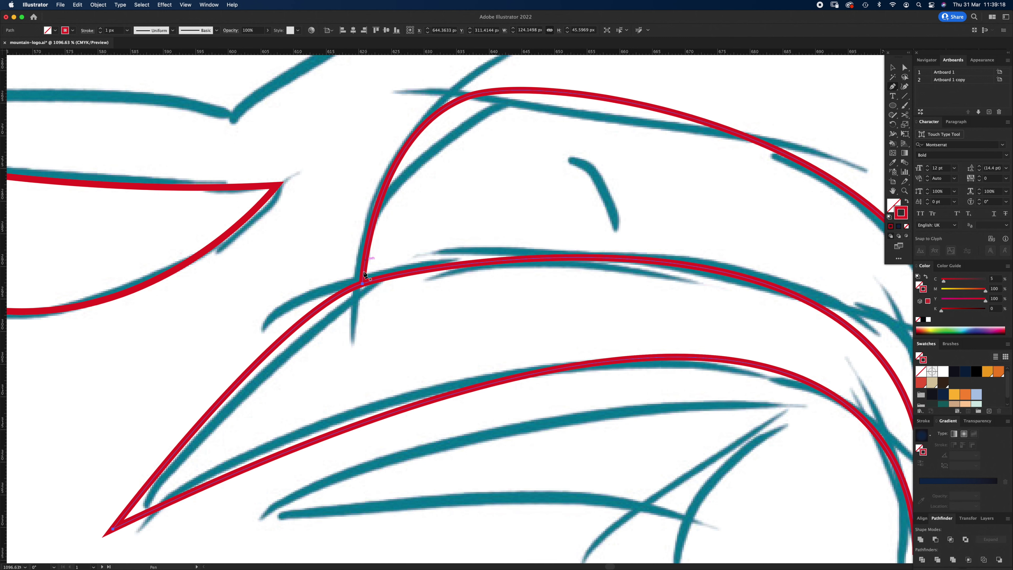
scroll(714, 309, right, 10)
scroll(714, 309, down, 5)
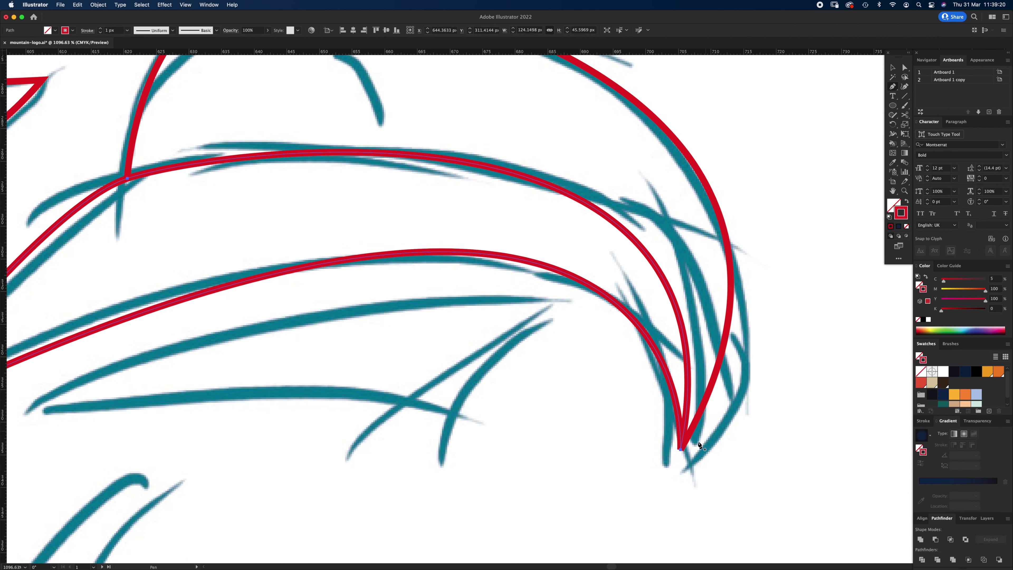
scroll(678, 458, up, 8)
scroll(678, 459, left, 4)
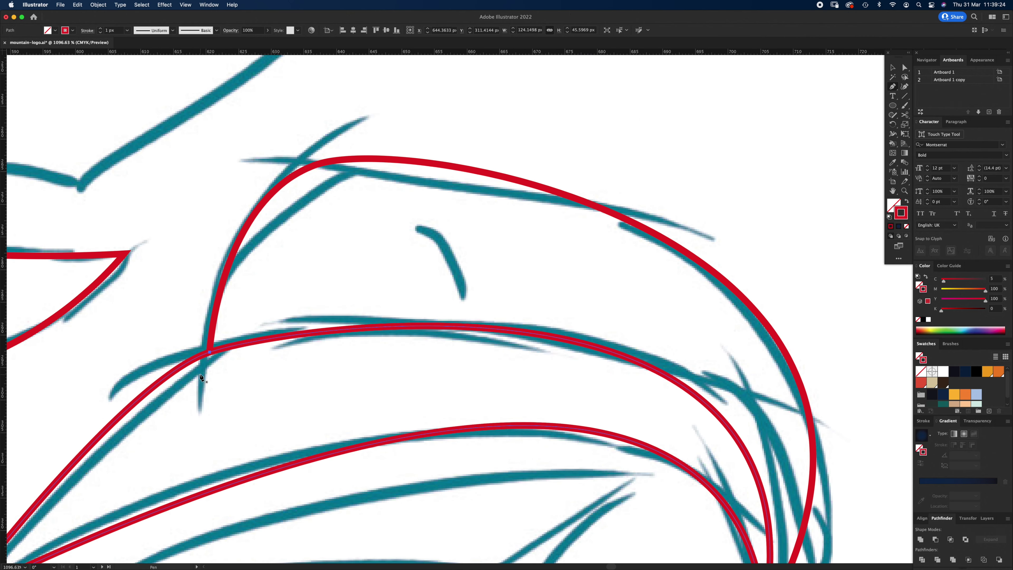
click(182, 365)
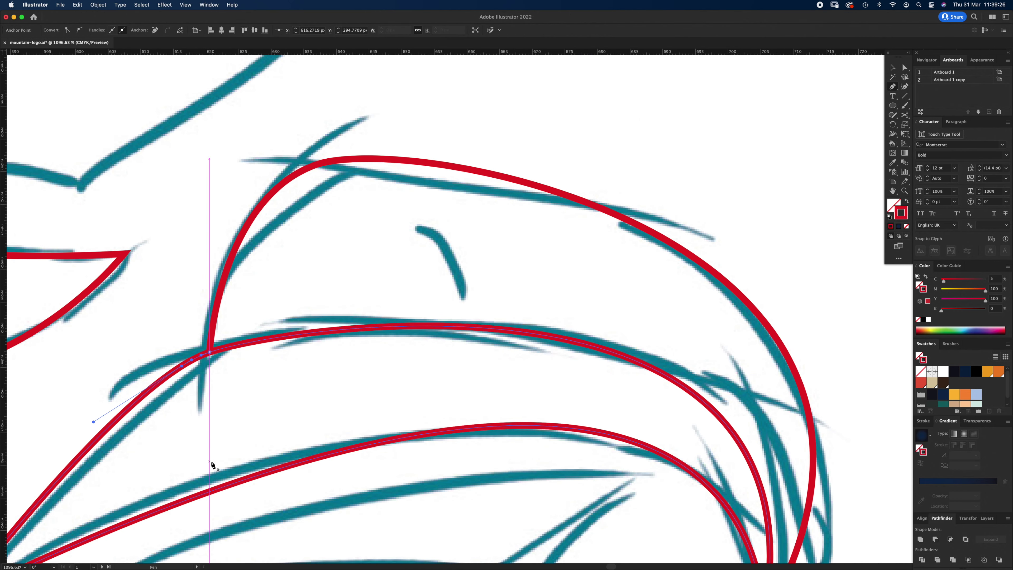
key(super+z)
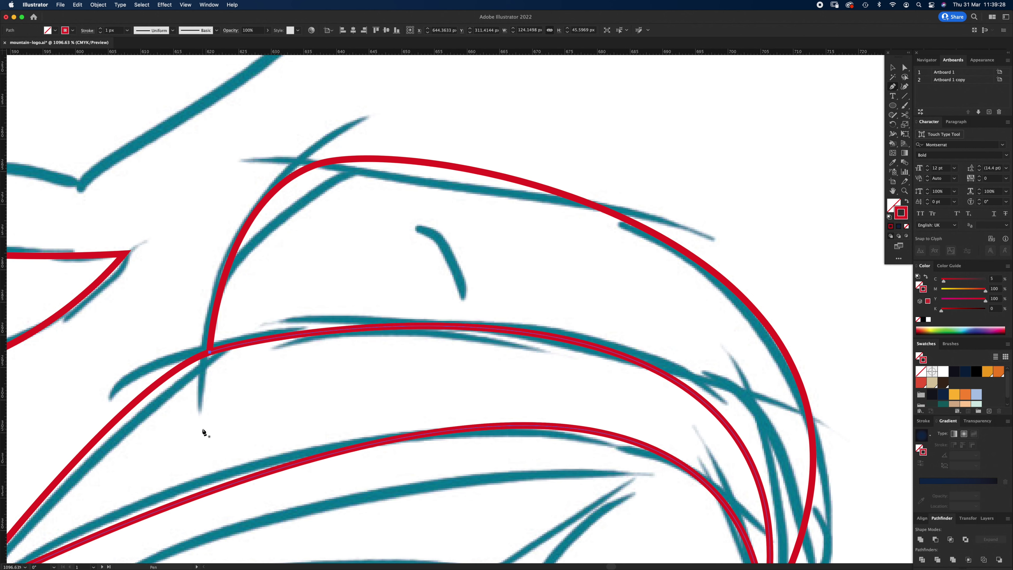
- Give an in-place copy of the lower band an orange stroke and delete its mouth-corner point, leaving only the upper edge
scroll(493, 258, down, 5)
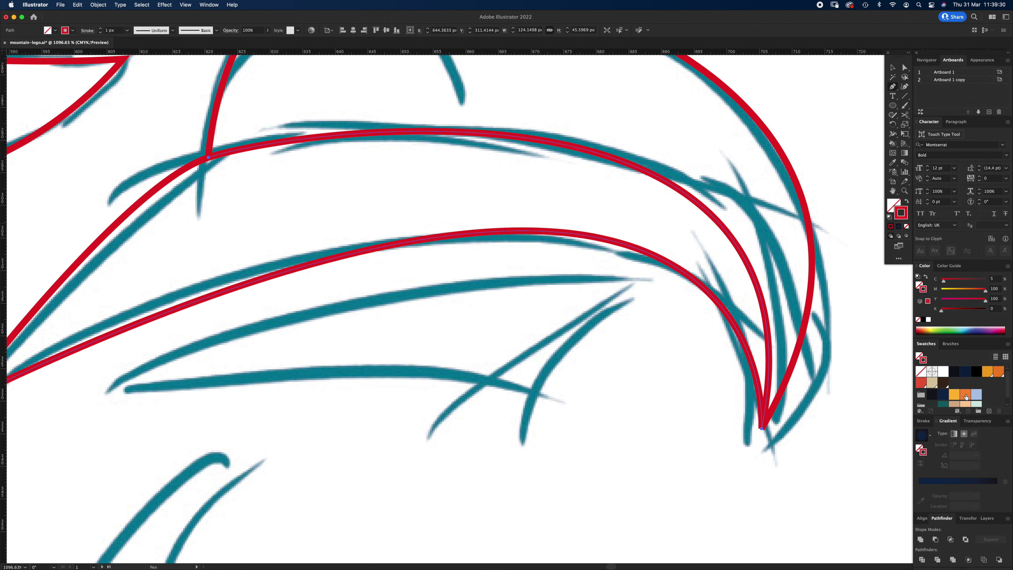
click(966, 395)
key(super+minus)
key(a)
click(82, 375)
key(Delete)
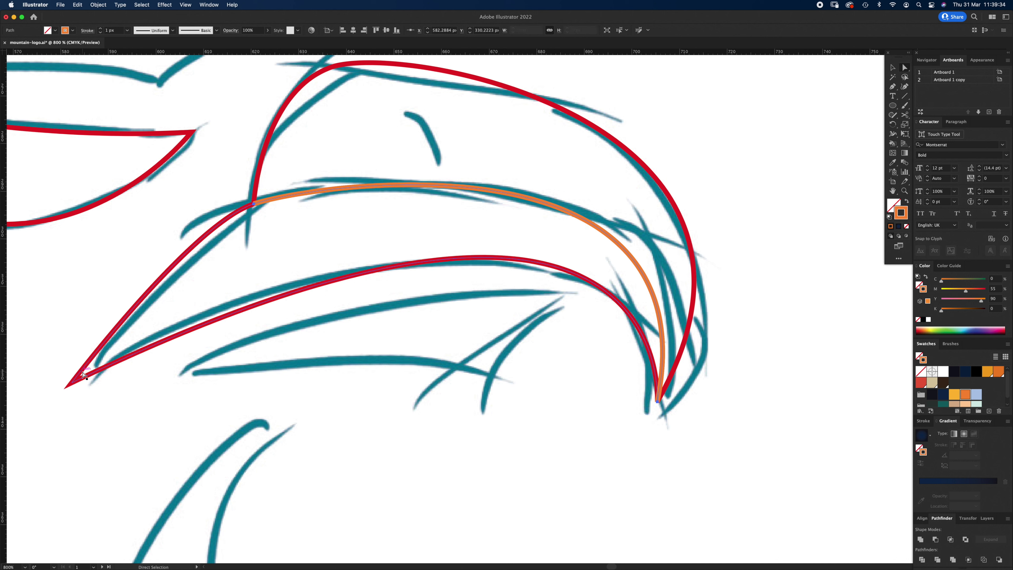
- Move the red lower band down so it sits clear of the orange edge path
click(545, 365)
key(v)
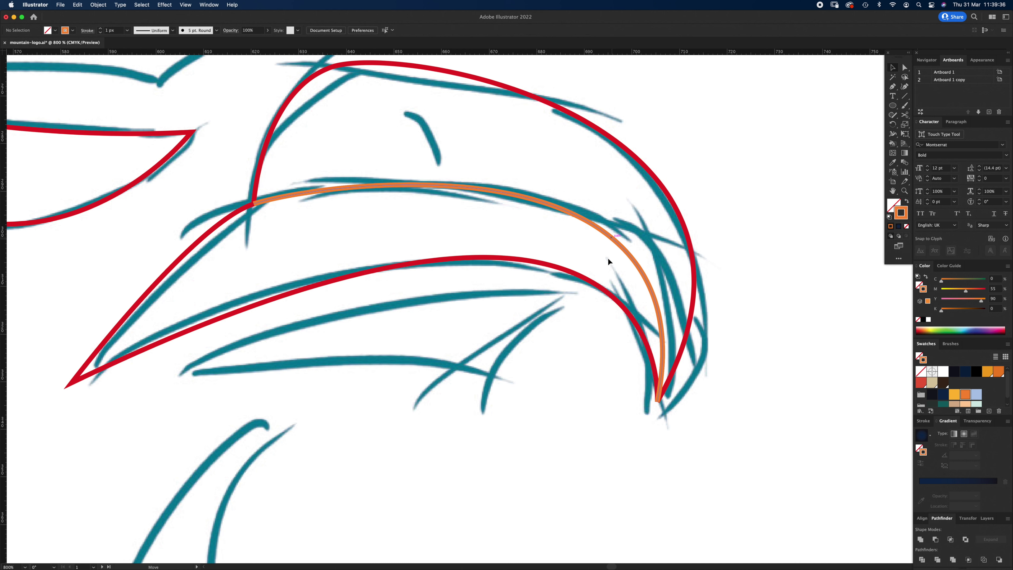
drag(608, 259, 602, 295)
drag(559, 235, 566, 201)
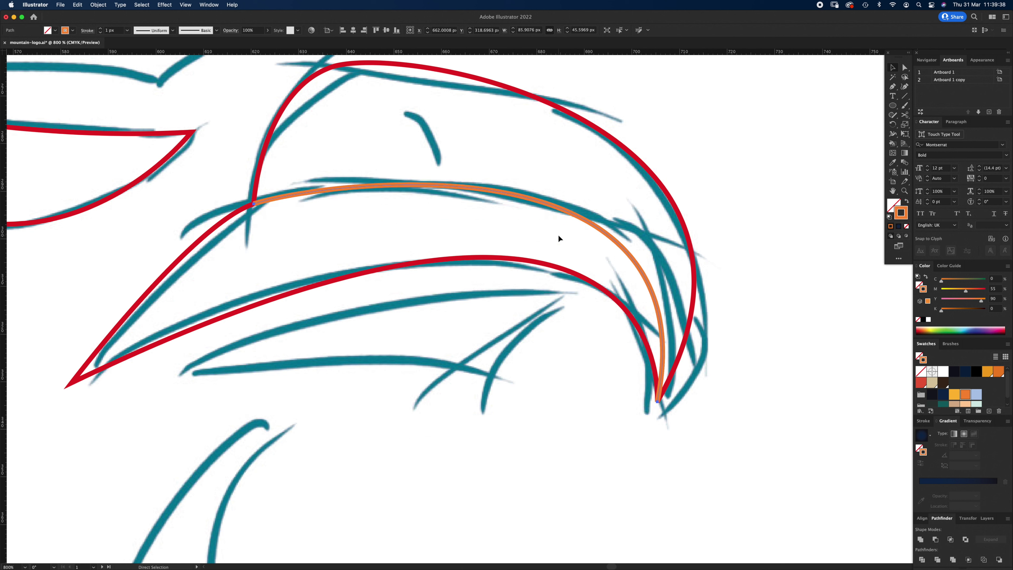
click(265, 217)
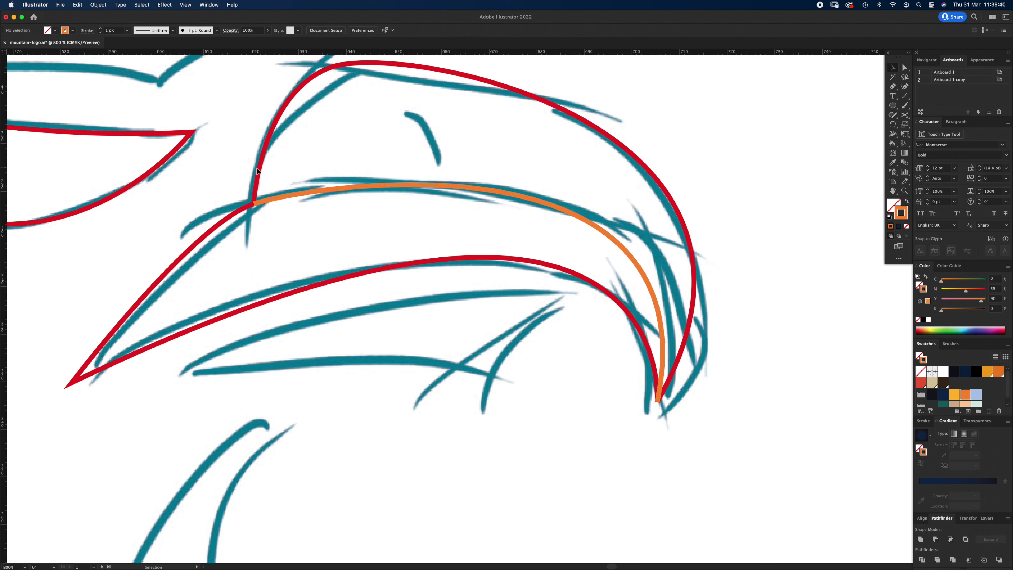
click(260, 197)
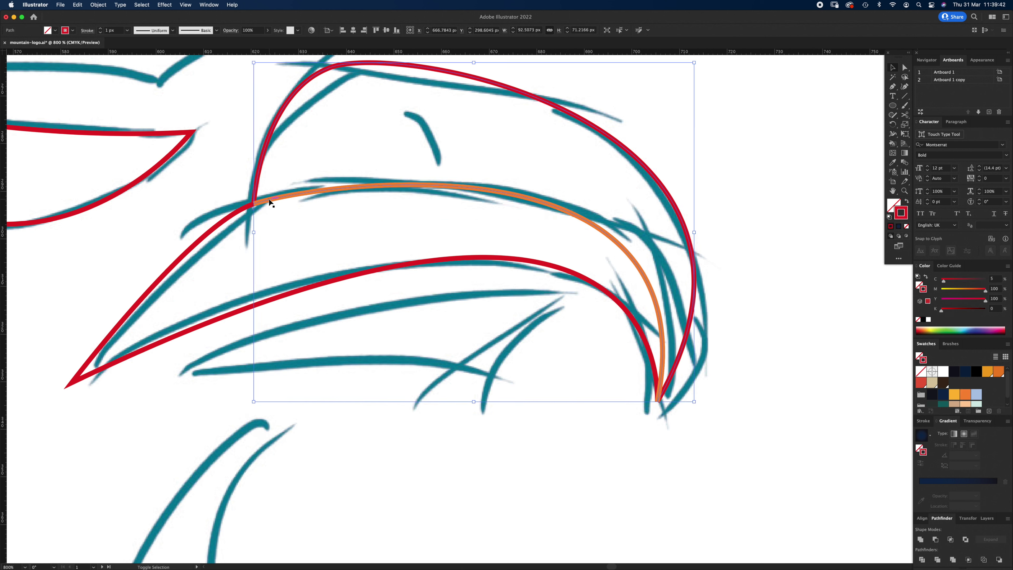
click(272, 221)
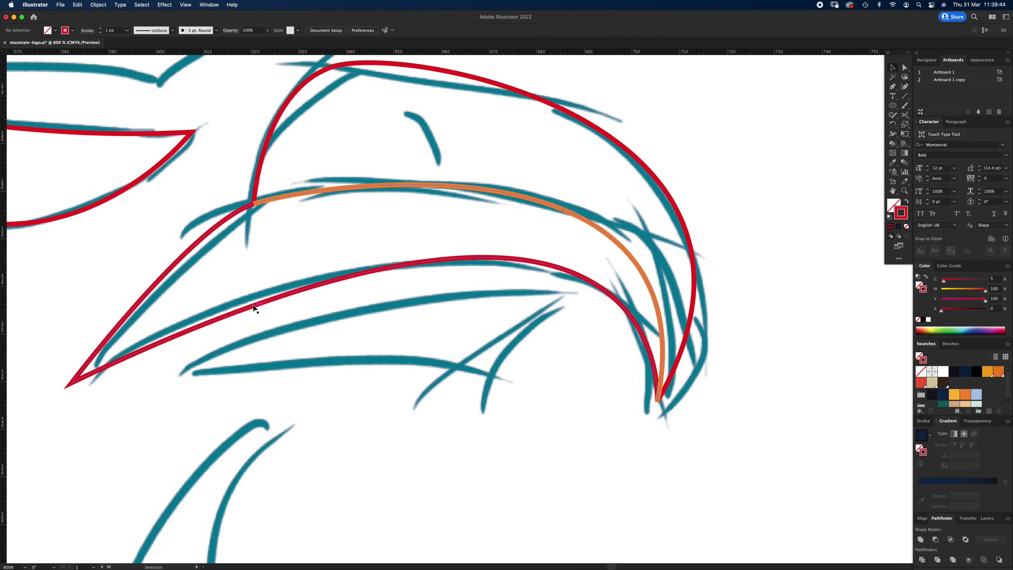
drag(254, 307, 255, 338)
- Select the upper beak curve together with the orange edge path and join them into one orange outline
key(a)
click(240, 195)
click(253, 203)
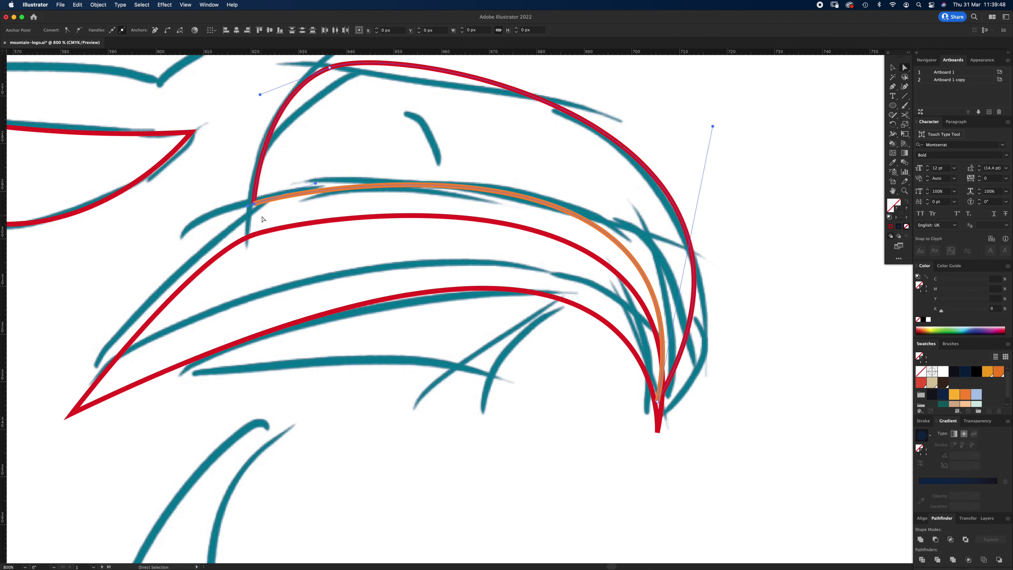
key(v)
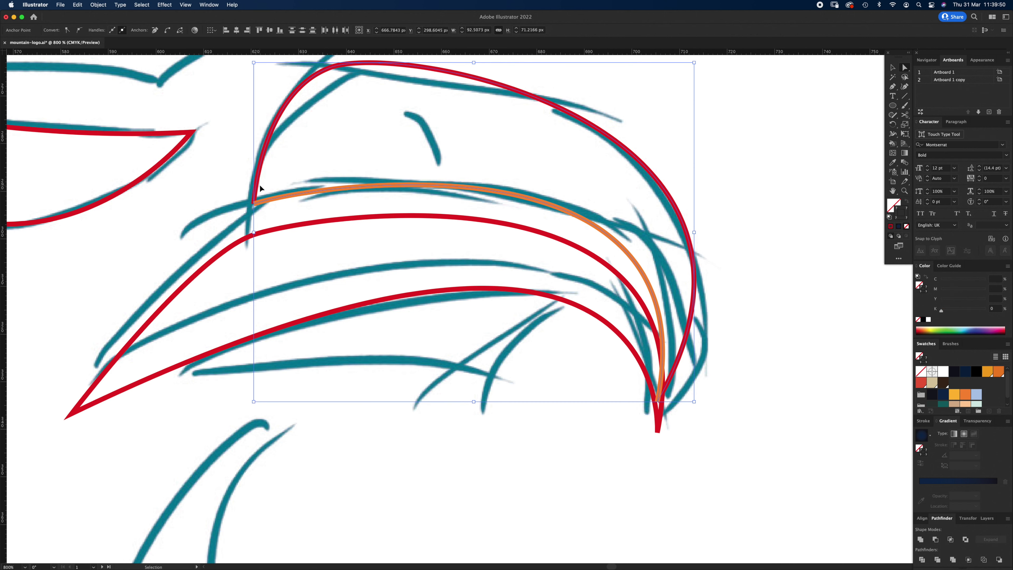
key(z)
drag(251, 204, 389, 147)
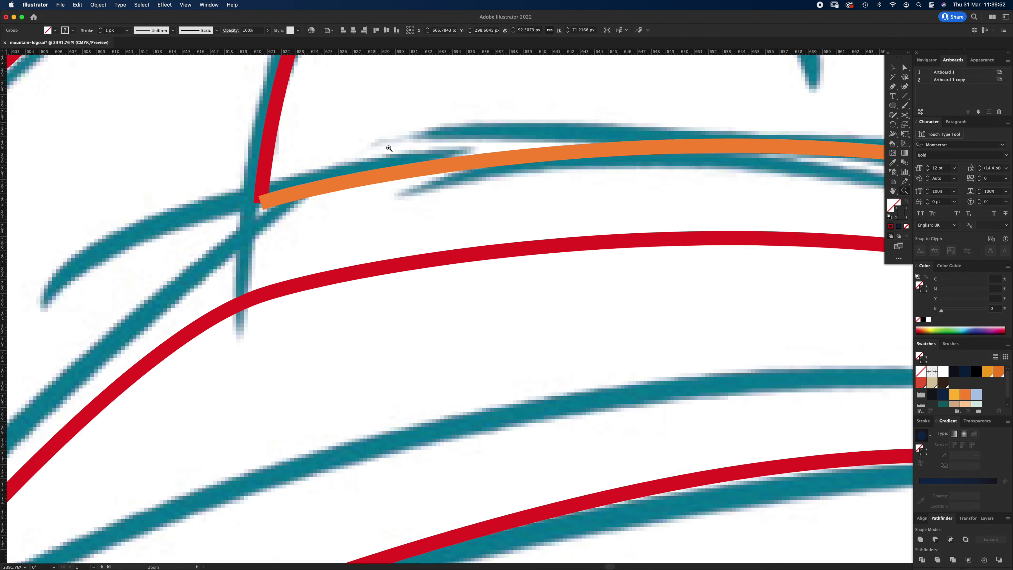
key(super+j)
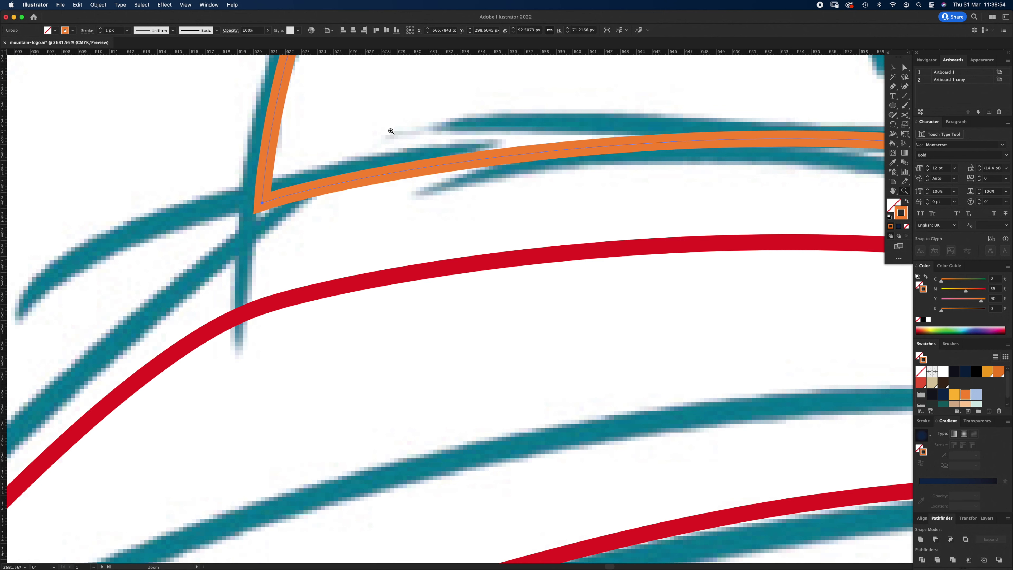
- Examine the orange outline at the hooked beak tip to test whether its ends are joined
alt+click(658, 322)
alt+click(658, 322)
alt+click(605, 328)
alt+click(605, 340)
alt+click(547, 403)
drag(414, 392, 540, 315)
key(a)
click(460, 353)
drag(423, 352, 458, 357)
key(super+z)
click(421, 353)
key(super+z)
click(495, 362)
- Move the red lower band back up so its top edge lines up with the orange upper beak outline
key(z)
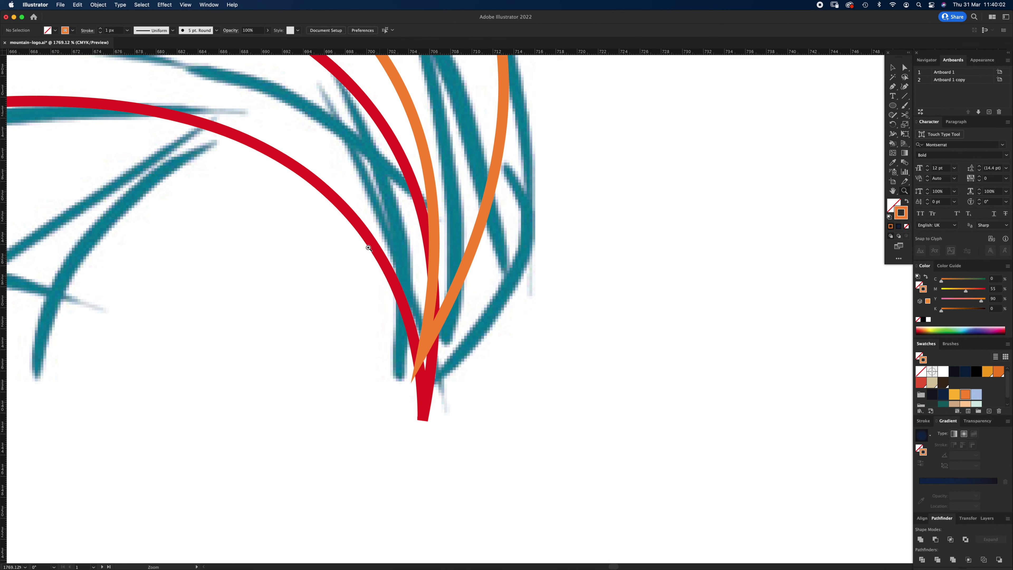
alt+click(368, 247)
alt+click(369, 252)
alt+click(381, 251)
key(v)
drag(275, 256, 273, 226)
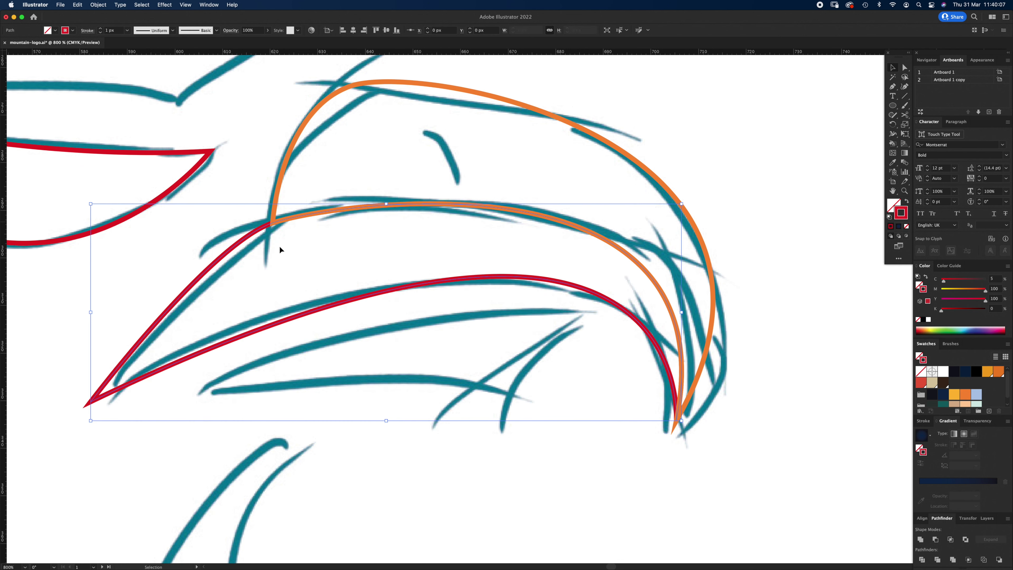
click(293, 254)
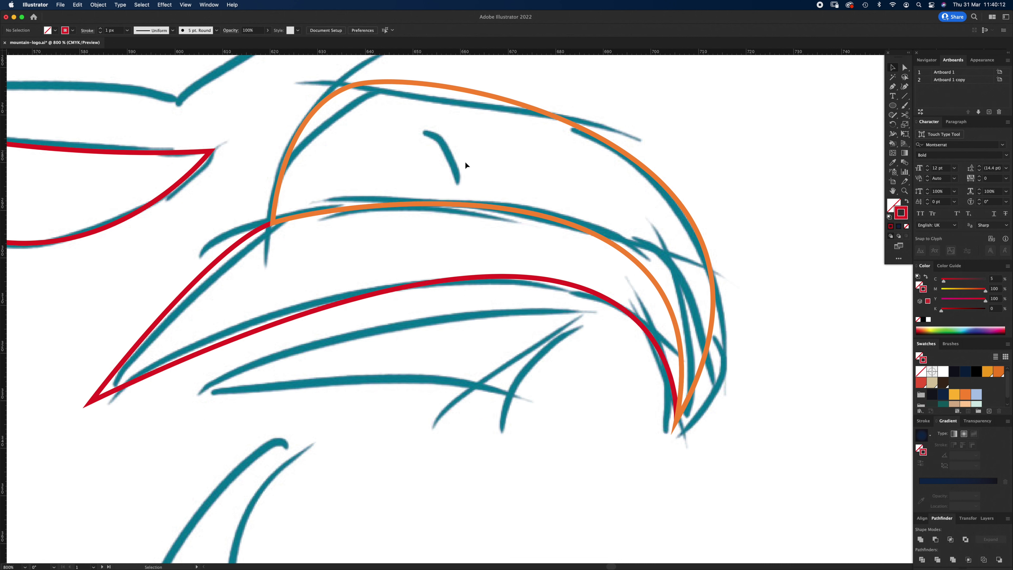
- Draw a small closed red crescent for the nostril on the upper beak and shift it slightly toward the sketched mark
key(p)
drag(416, 181, 375, 208)
click(417, 182)
drag(425, 125, 417, 117)
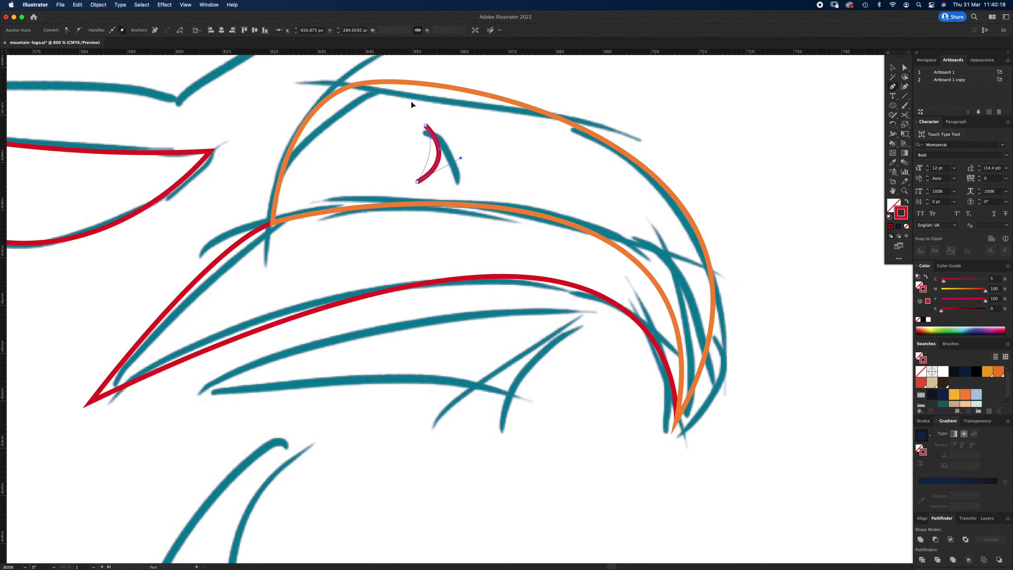
click(425, 125)
key(a)
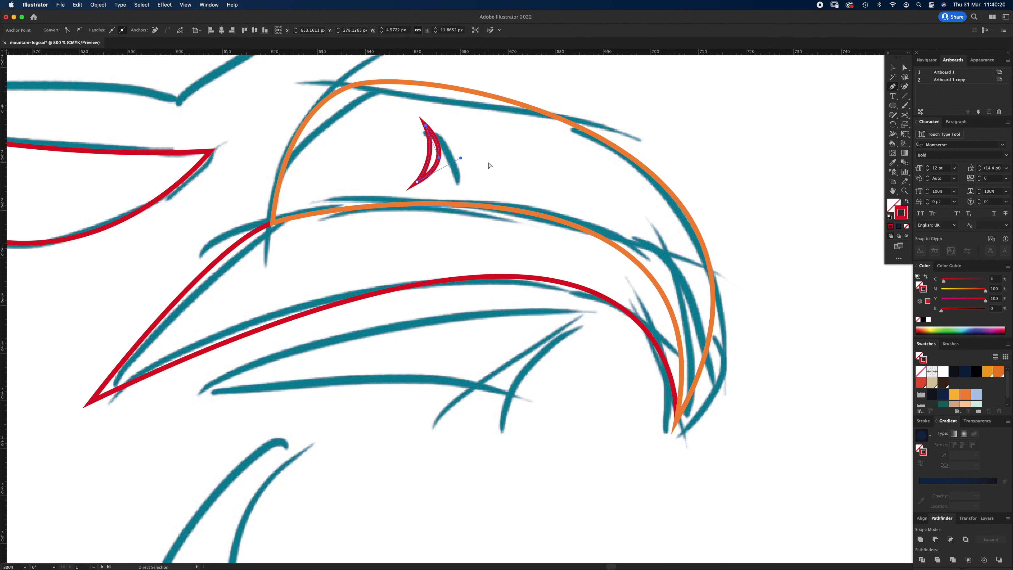
click(489, 165)
key(v)
drag(438, 162, 443, 157)
click(485, 159)
- Trace the lower beak as a closed red shape with a long curved top, a concave front edge and a curved underside
key(z)
alt+click(285, 266)
alt+click(285, 266)
key(p)
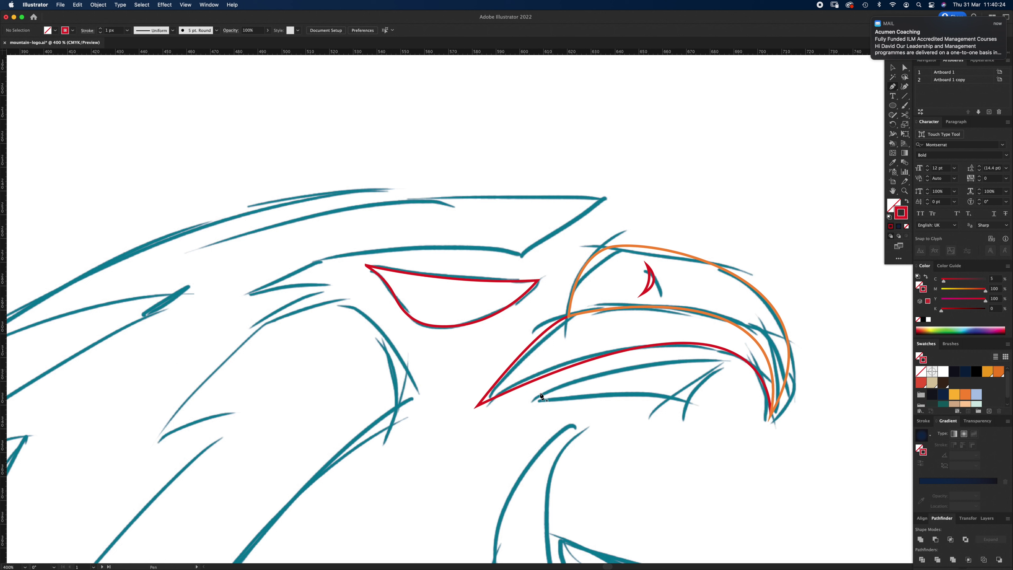
click(532, 400)
mouse_move(721, 364)
mouse_down()
mouse_move(785, 373)
mouse_move(791, 385)
mouse_up()
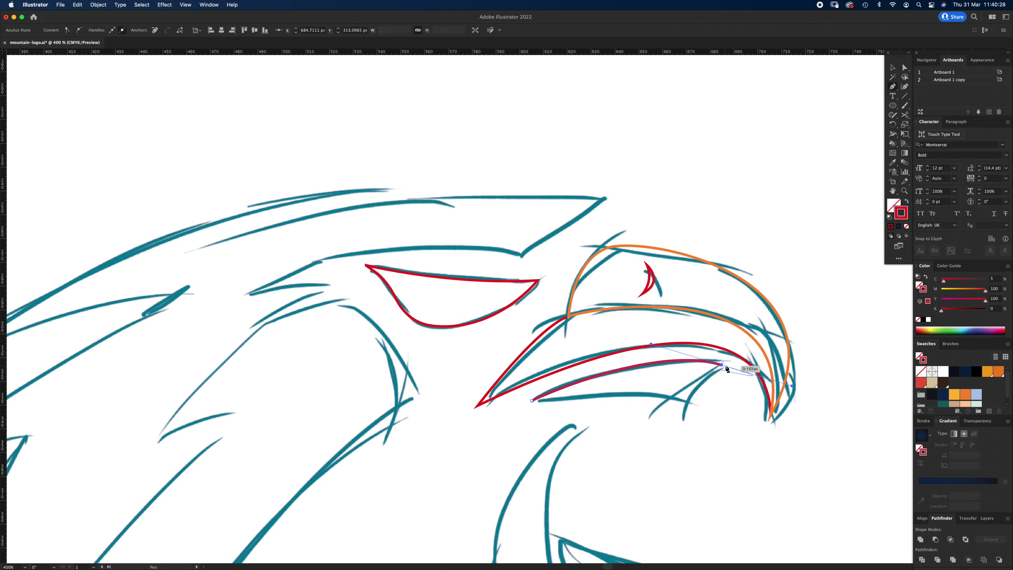
click(721, 365)
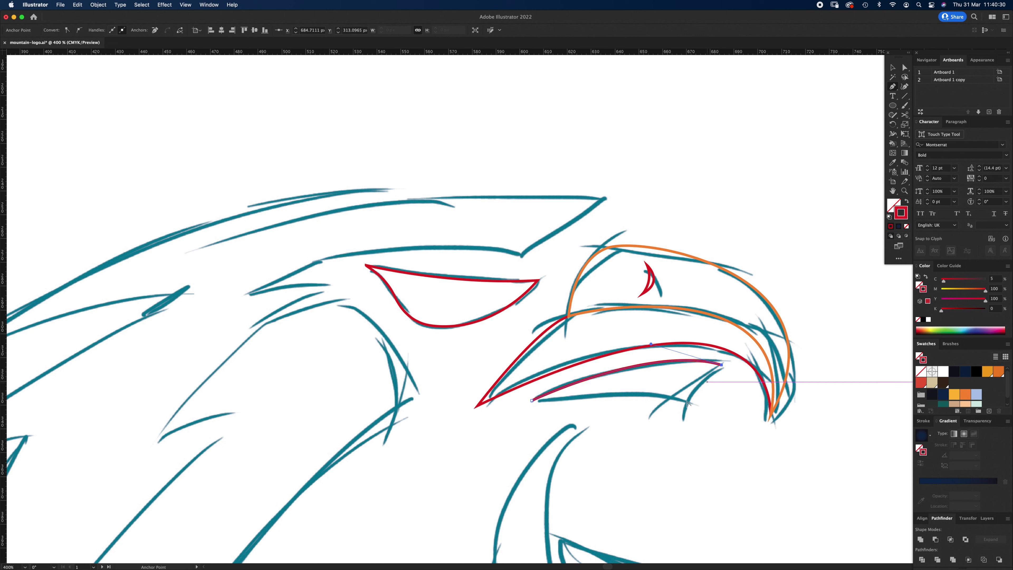
drag(683, 404, 673, 431)
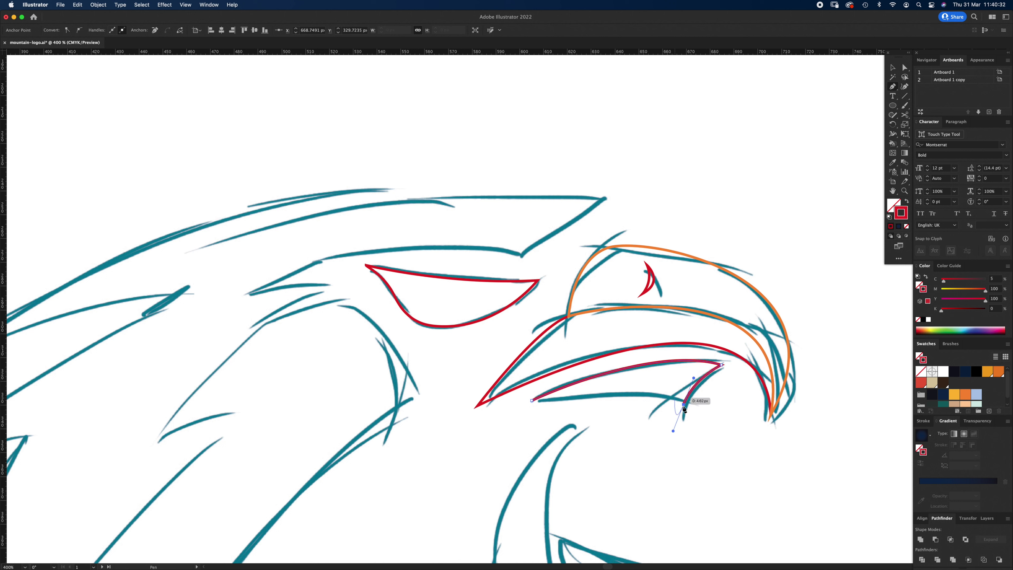
click(532, 401)
drag(460, 418, 437, 426)
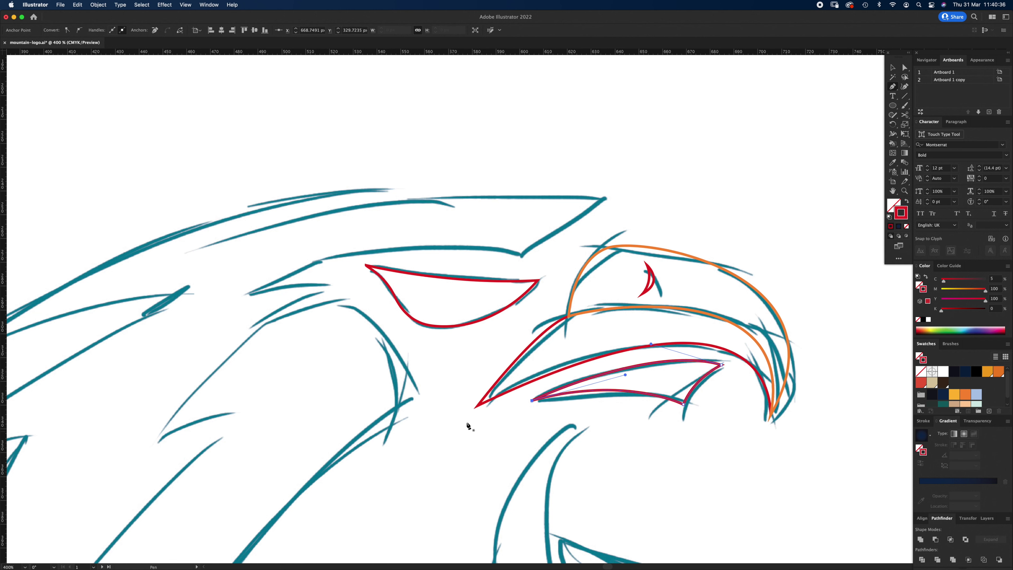
super+click(488, 433)
- Start the red head outline at the brow tip, tracing the brow edge and the small feather notch behind the eye
key(z)
alt+click(464, 373)
drag(473, 340, 556, 358)
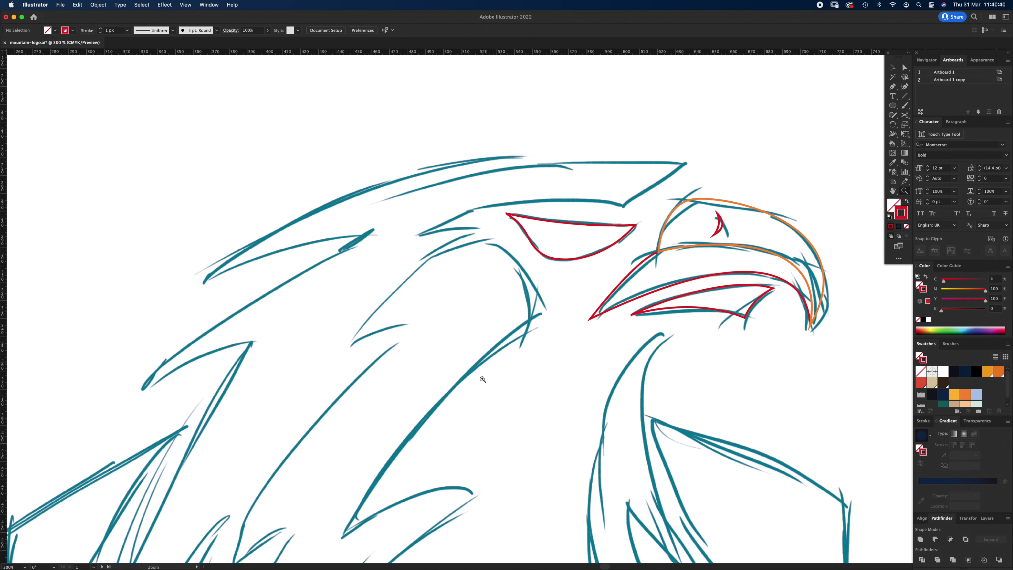
alt+click(485, 413)
click(513, 378)
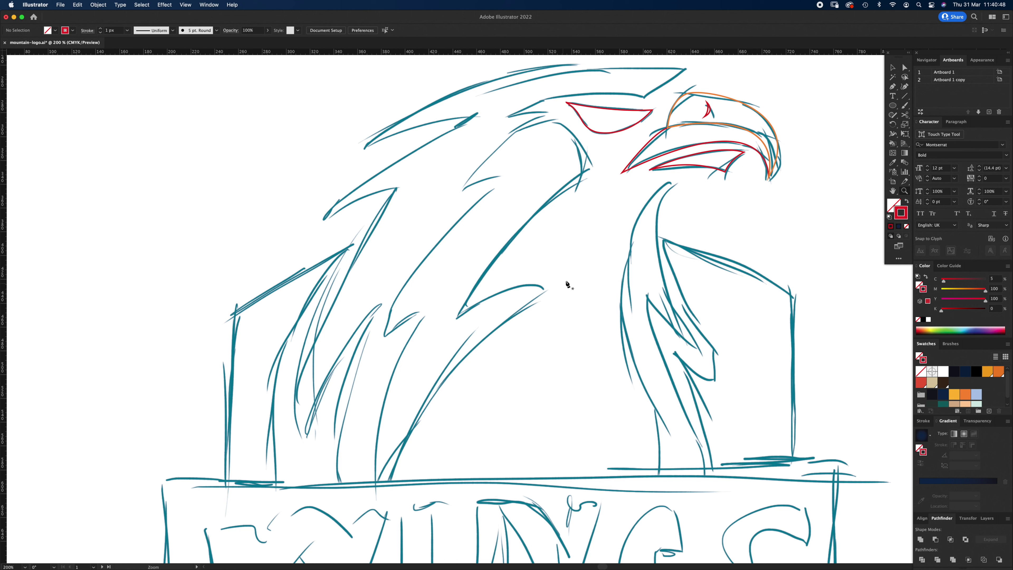
click(683, 69)
click(644, 97)
drag(509, 116, 463, 155)
click(510, 116)
click(554, 111)
drag(508, 131, 497, 143)
click(508, 130)
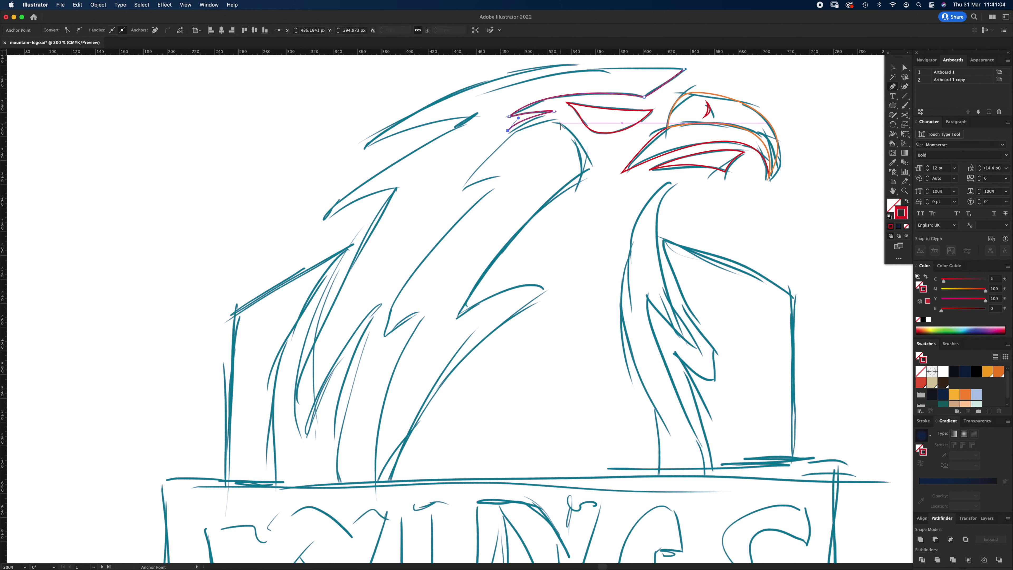
- Continue the head path around the cheek, down to the inner neck notch and out to the front neck feather's tip
drag(592, 166, 610, 228)
click(592, 166)
drag(457, 316, 402, 408)
click(457, 316)
drag(545, 289, 589, 303)
click(545, 289)
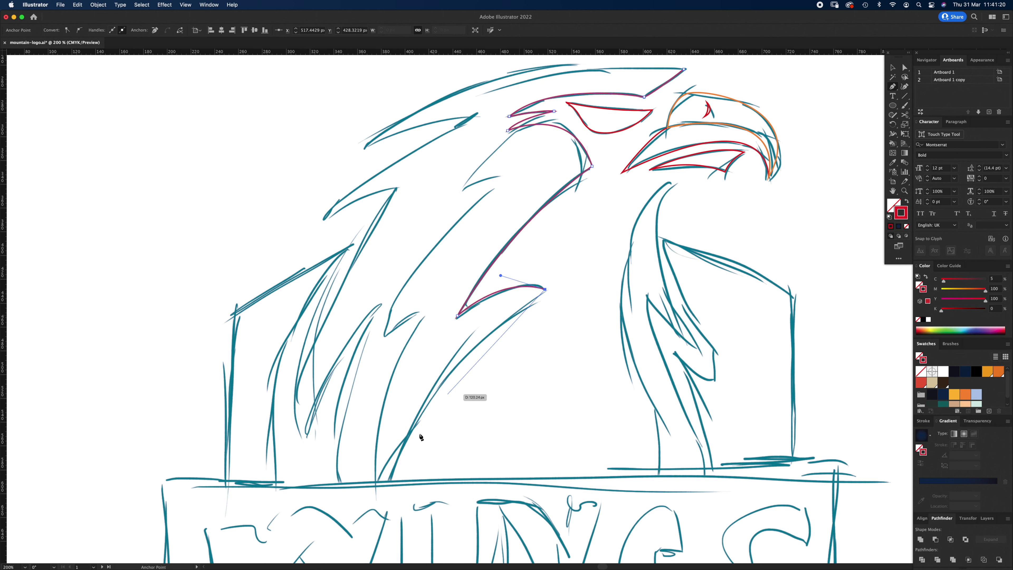
- Extend the head path down the neck, across its flat base and around the lowest back feather
scroll(421, 437, down, 3)
click(390, 403)
click(339, 403)
drag(378, 229, 423, 154)
click(379, 229)
drag(305, 354, 285, 438)
click(305, 355)
- Trace the remaining back feathers up the neck and close the head path over the crown at the brow tip
drag(395, 112, 500, 10)
click(395, 112)
scroll(395, 112, up, 5)
drag(382, 290, 349, 319)
click(382, 290)
drag(424, 219, 394, 244)
click(424, 219)
drag(742, 140, 805, 153)
- Adjust the curve handles of the crown and upper back feathers to smooth the closed head outline
key(a)
click(742, 140)
drag(680, 126, 512, 116)
mouse_move(424, 221)
mouse_down()
mouse_move(425, 206)
mouse_move(425, 218)
mouse_up()
click(399, 200)
click(424, 218)
drag(512, 115, 465, 119)
click(500, 318)
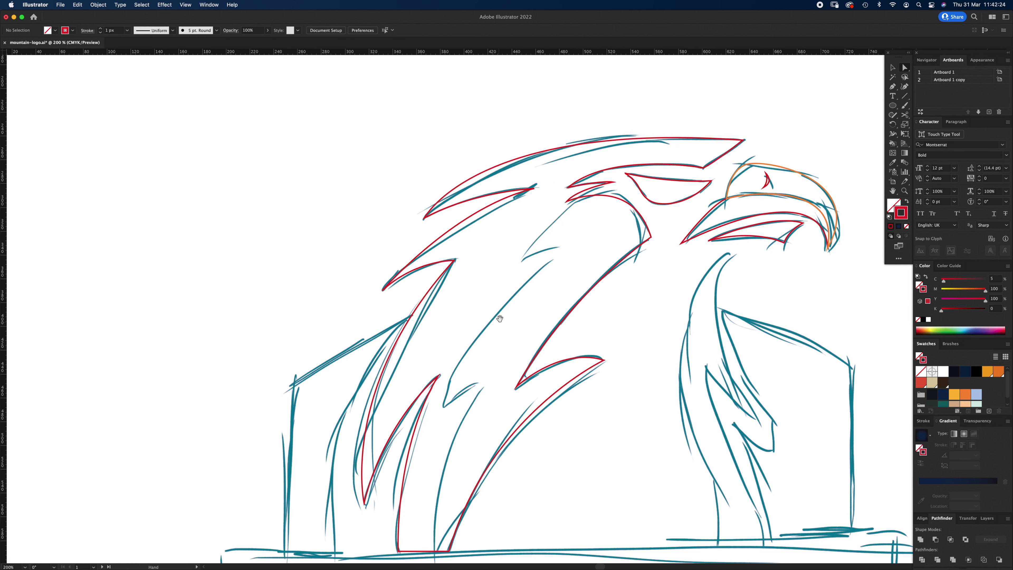
- Trace the throat strip from its upper tip down the inner curve and across a flat base, aligning the bottom anchors
drag(500, 319, 455, 232)
key(p)
click(685, 164)
drag(634, 291, 644, 382)
drag(673, 457, 671, 534)
click(729, 457)
key(a)
drag(741, 454, 350, 490)
click(264, 30)
- Trace the throat strip's outer edge up around its pointed feather notch and close the path at the throat tip
key(p)
click(729, 465)
drag(728, 465, 719, 464)
drag(705, 406, 690, 380)
drag(662, 281, 657, 261)
click(662, 282)
drag(706, 331, 722, 343)
click(707, 332)
drag(685, 164, 645, 225)
super+click(722, 258)
- Draw the closed panel in front of the throat, with a jagged feather edge, flat base, vertical side and sloped top
click(677, 223)
drag(734, 359, 764, 384)
click(734, 359)
drag(688, 337, 675, 323)
click(689, 336)
drag(733, 464, 733, 508)
click(734, 464)
click(807, 464)
click(807, 281)
click(677, 223)
- Add a matching panel behind the back feathers, with a vertical outer side, sloped top and curved inner edge
drag(807, 281, 274, 281)
double_click(892, 124)
click(788, 323)
drag(232, 347, 301, 464)
key(a)
click(303, 214)
- Try deleting the sketch image to view the traced eagle alone, and undo the deletion
key(z)
alt+click(510, 413)
scroll(518, 365, up, 5)
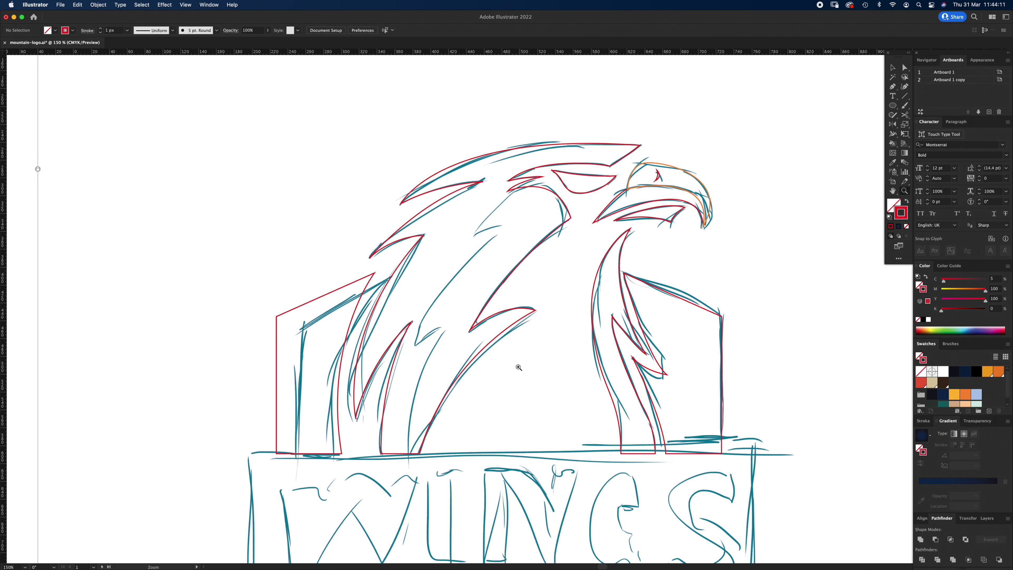
key(v)
key(super+minus)
key(super+minus)
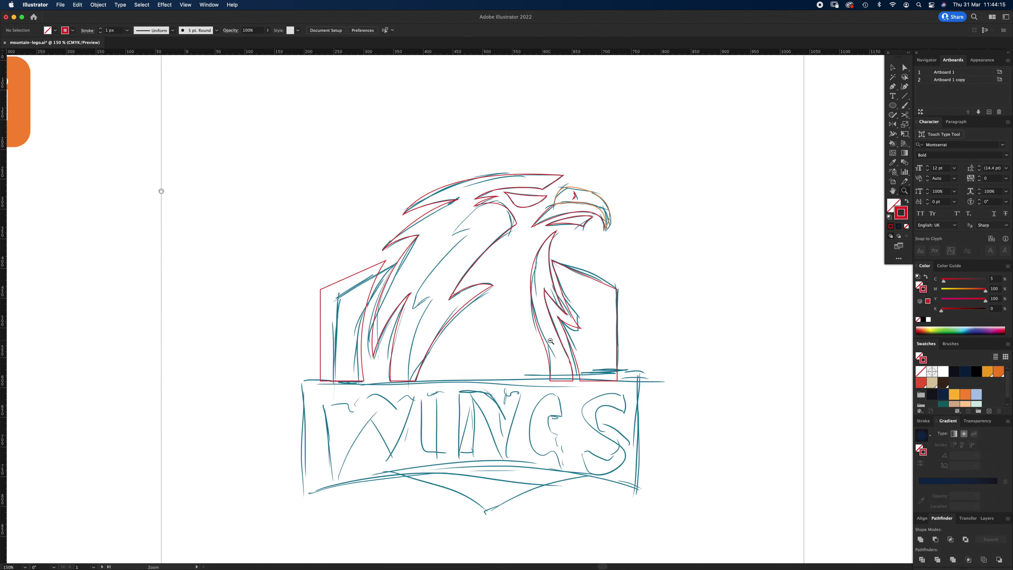
click(244, 207)
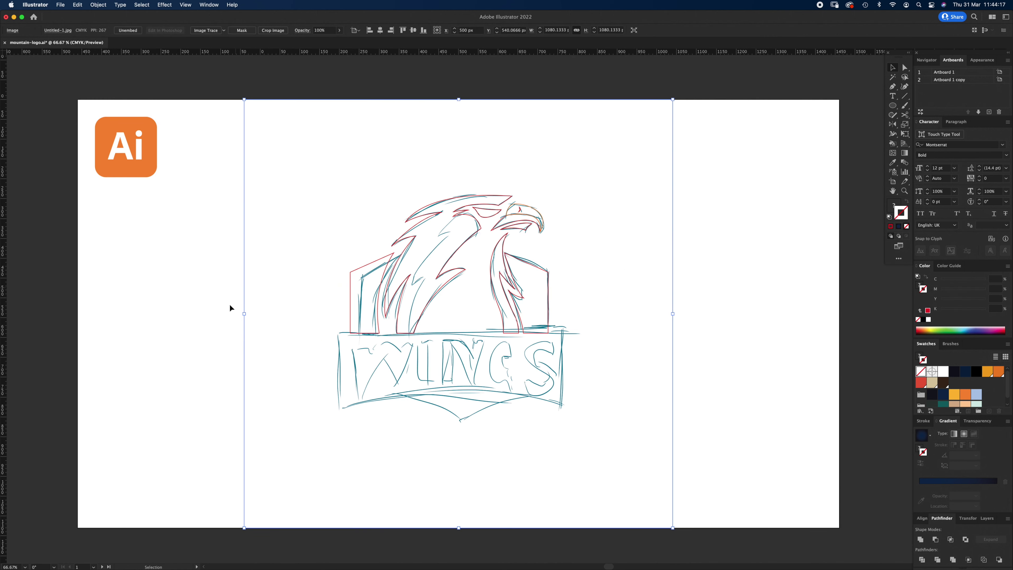
key(Delete)
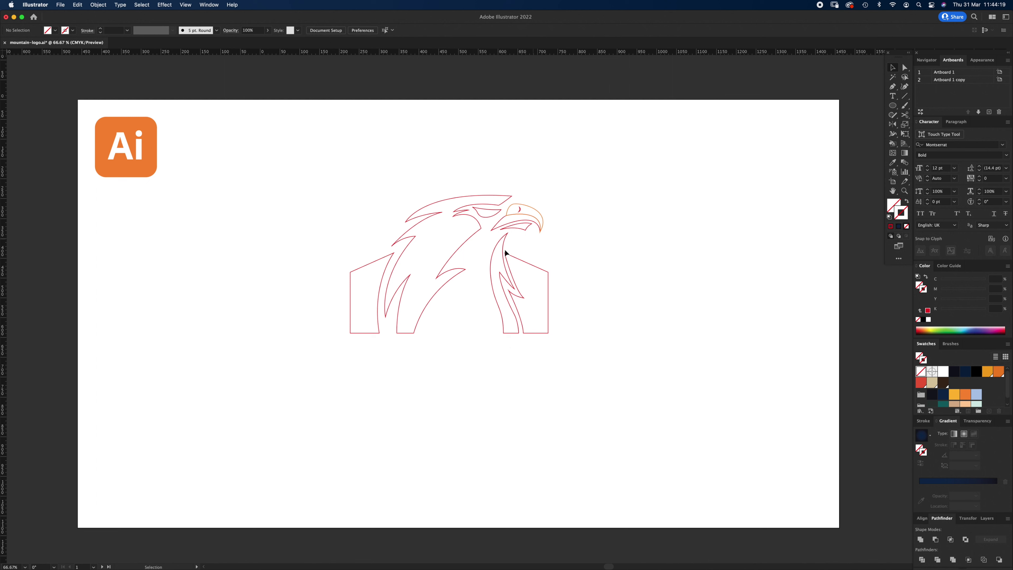
key(super+z)
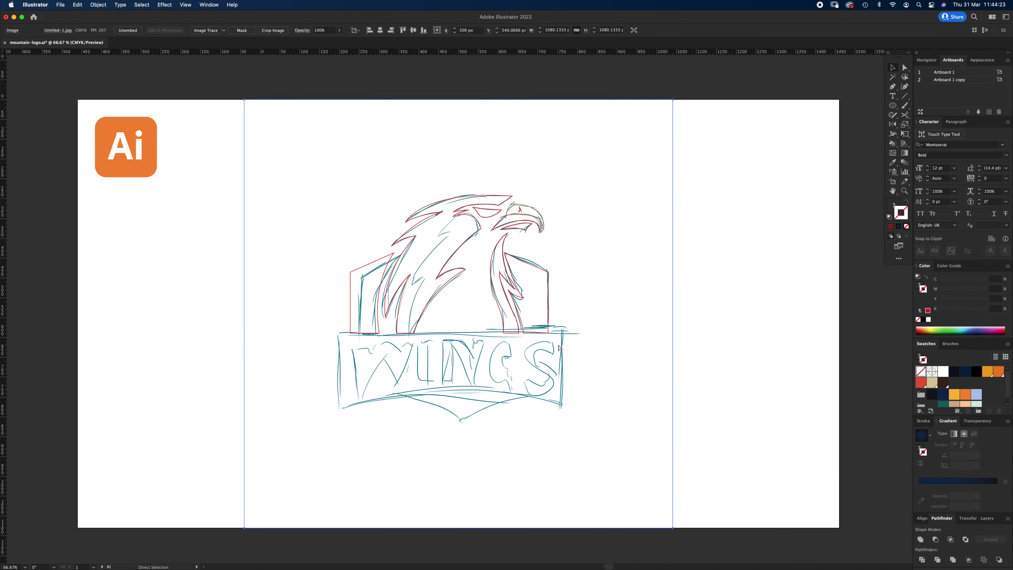
- Try moving the sketch image away from the traced eagle, and undo the move
key(super+shift+a)
key(z)
click(452, 270)
click(450, 332)
key(v)
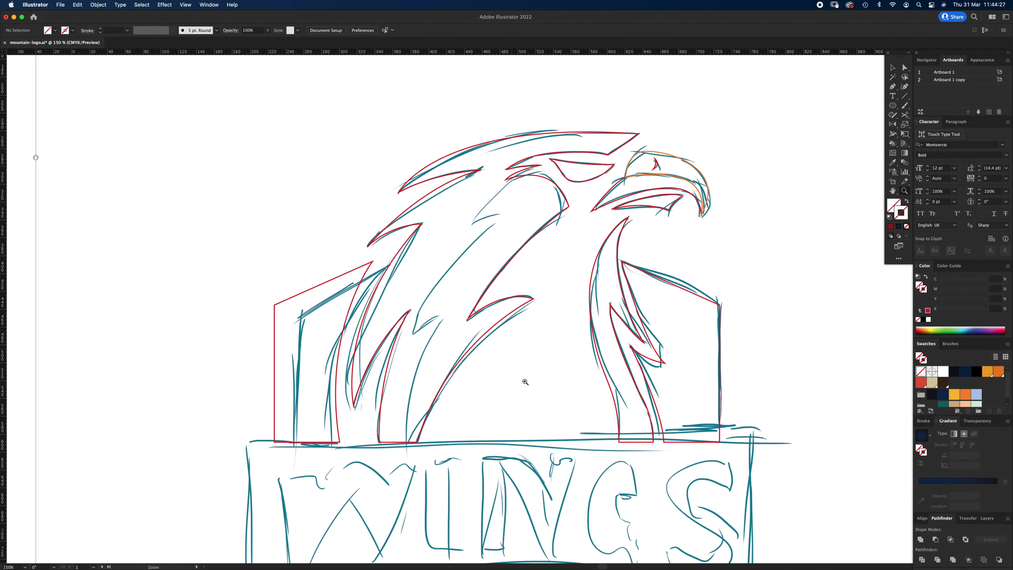
key(super+0)
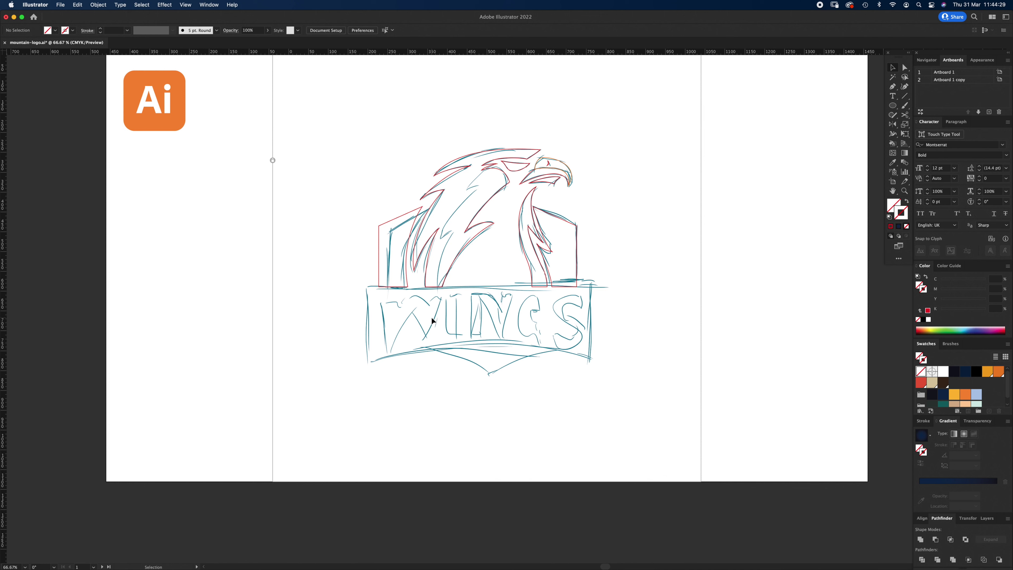
click(273, 160)
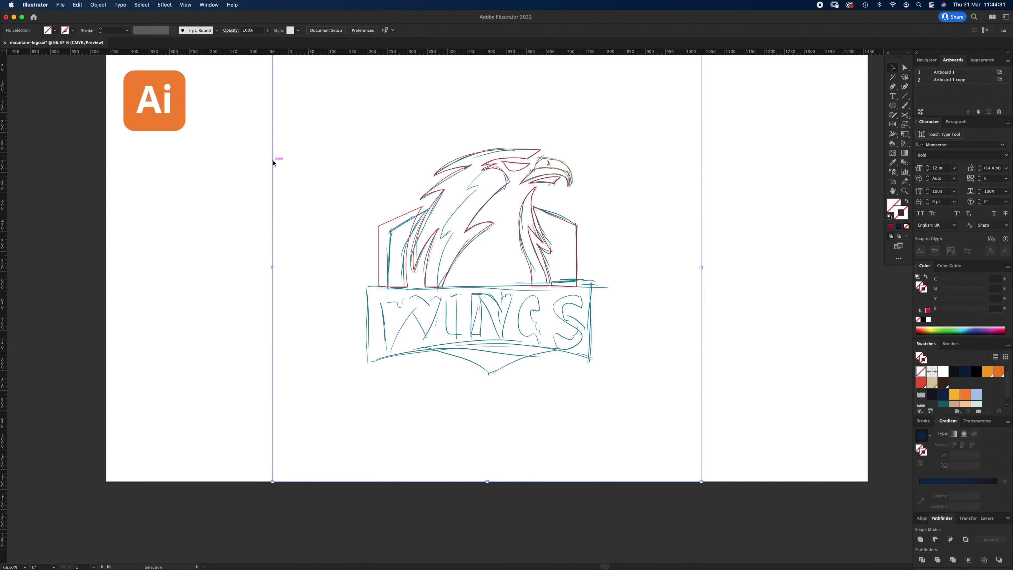
click(761, 264)
drag(671, 290, 410, 292)
key(super+z)
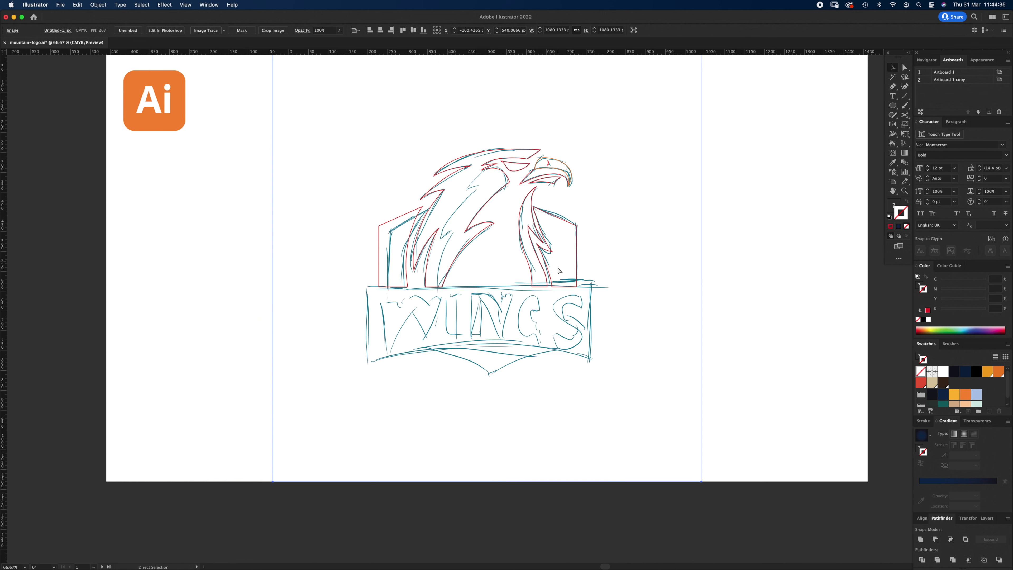
- Move the sketch image to the artboard's left half and lock it, and place the traced eagle on the right half
mouse_move(504, 428)
mouse_down()
mouse_move(321, 437)
mouse_move(358, 423)
mouse_up()
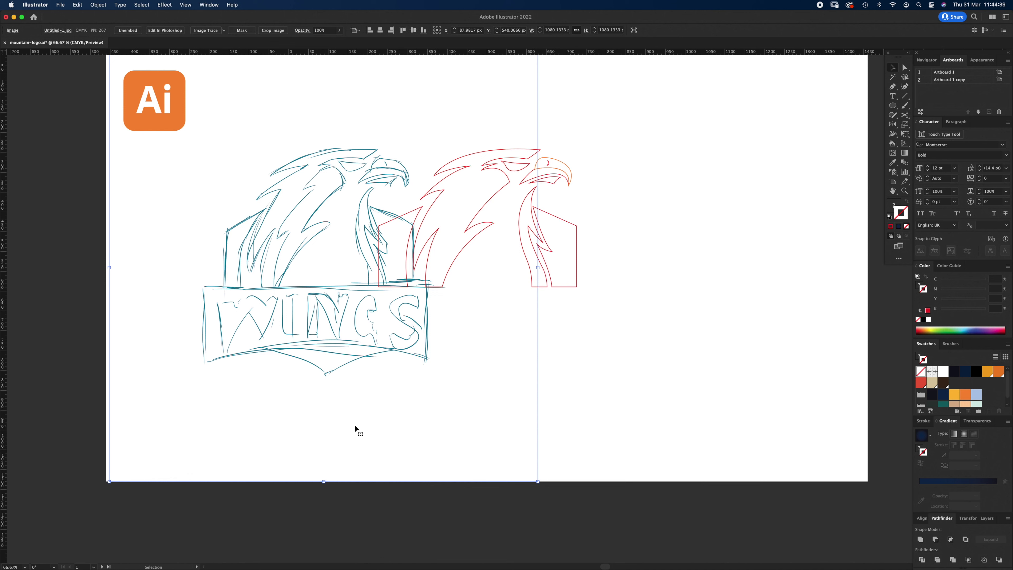
key(super+2)
drag(371, 139, 777, 226)
click(692, 323)
- Draw a rectangle about 994 by 1080 px over the traced eagle's side and fill it with the dark-blue radial gradient, without a stroke
drag(893, 110, 907, 106)
drag(732, 159, 715, 196)
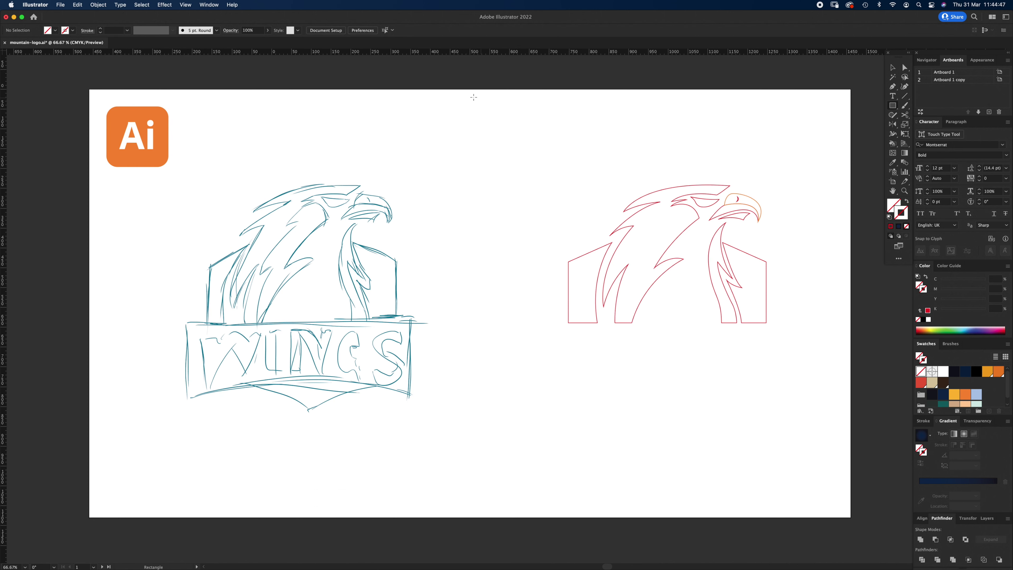
drag(457, 90, 852, 516)
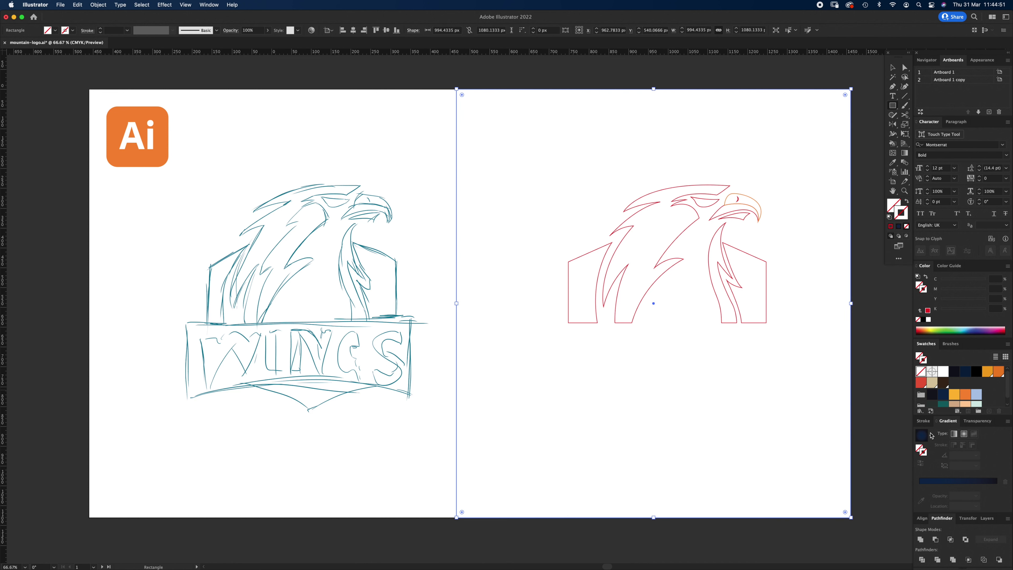
click(922, 438)
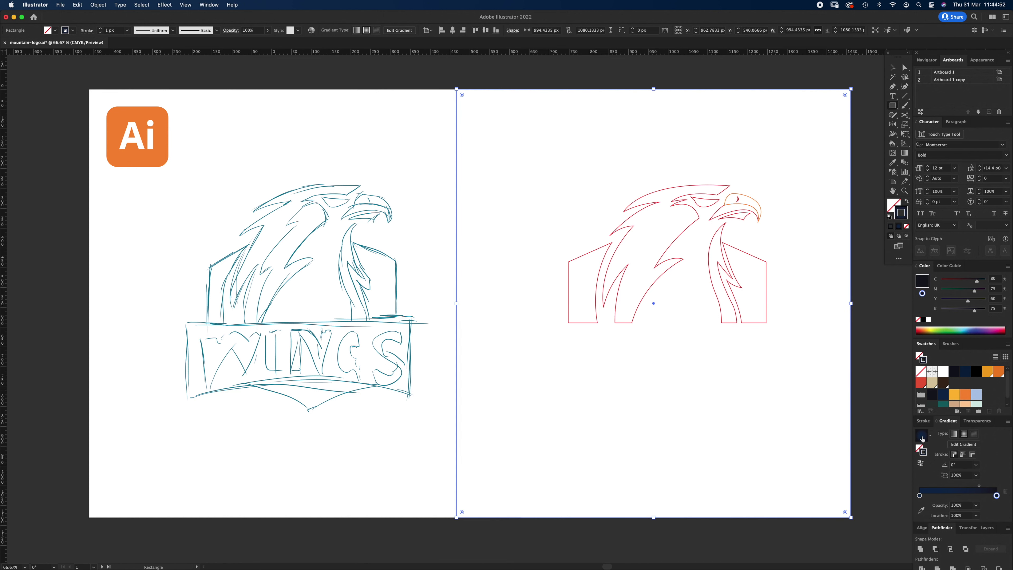
click(893, 209)
click(902, 215)
click(905, 226)
click(893, 205)
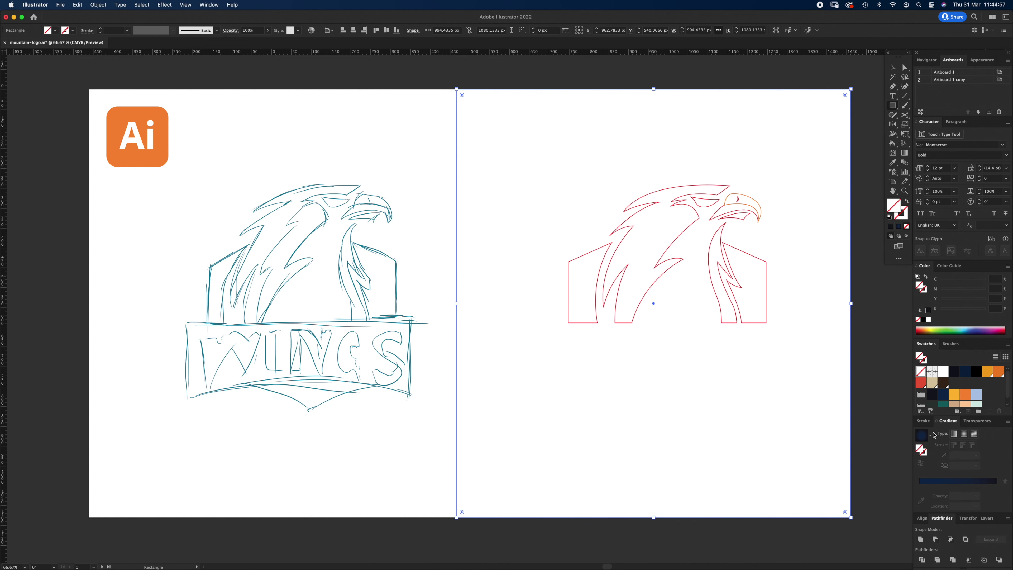
click(922, 438)
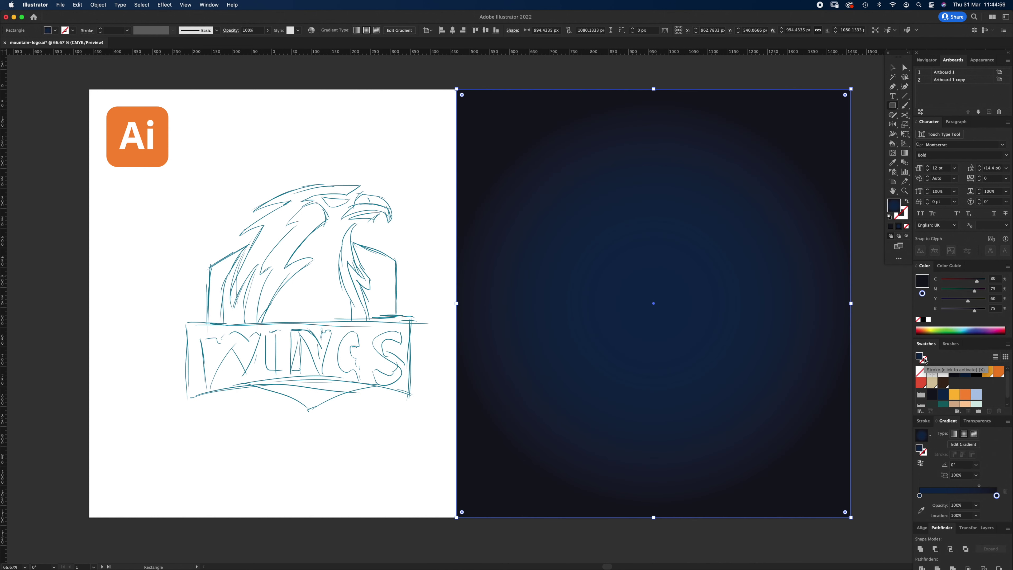
- Send the gradient rectangle behind the eagle outlines, and send the sketch image behind the rectangle and lock it
key(shift+super+[)
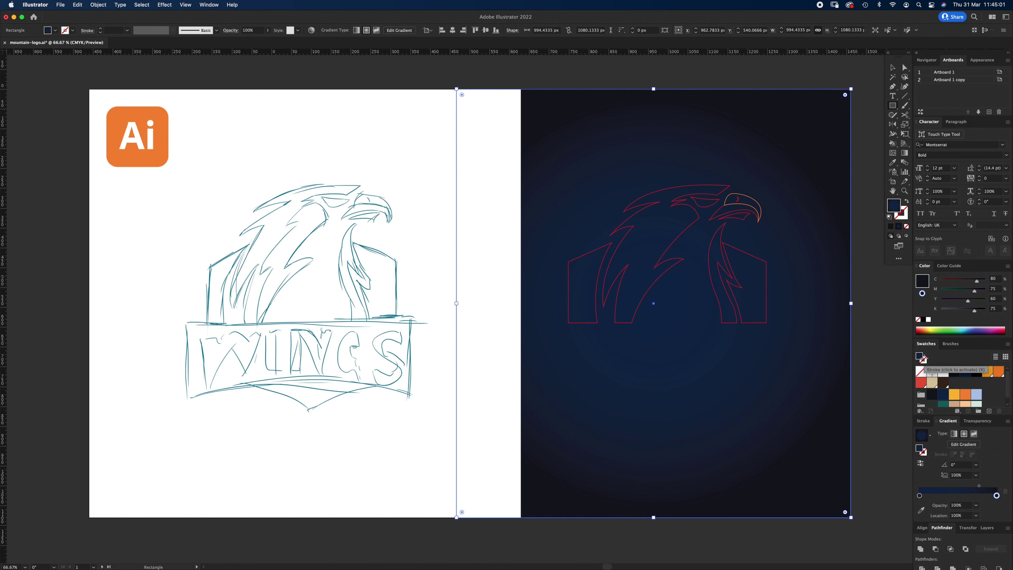
key(v)
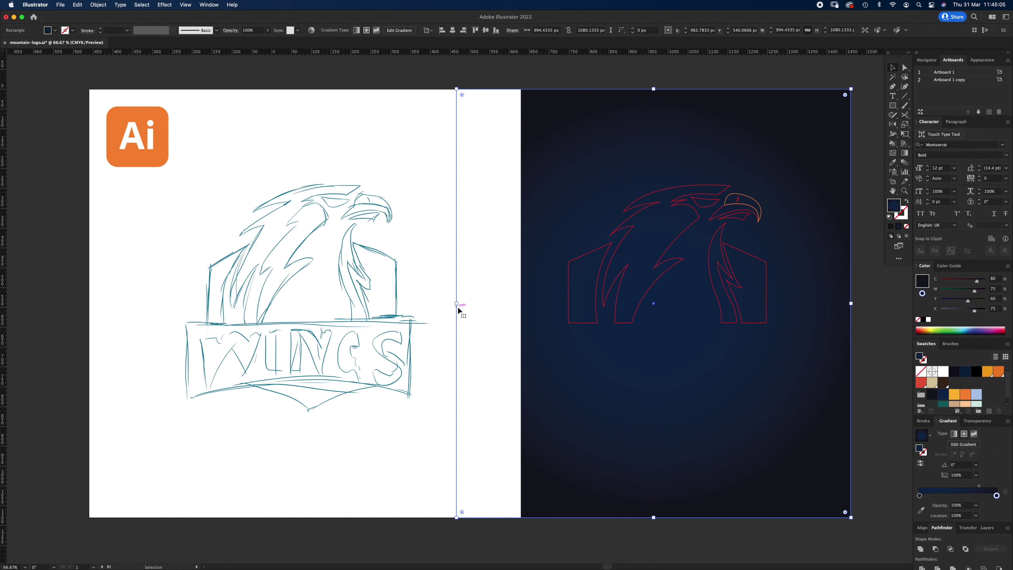
click(435, 357)
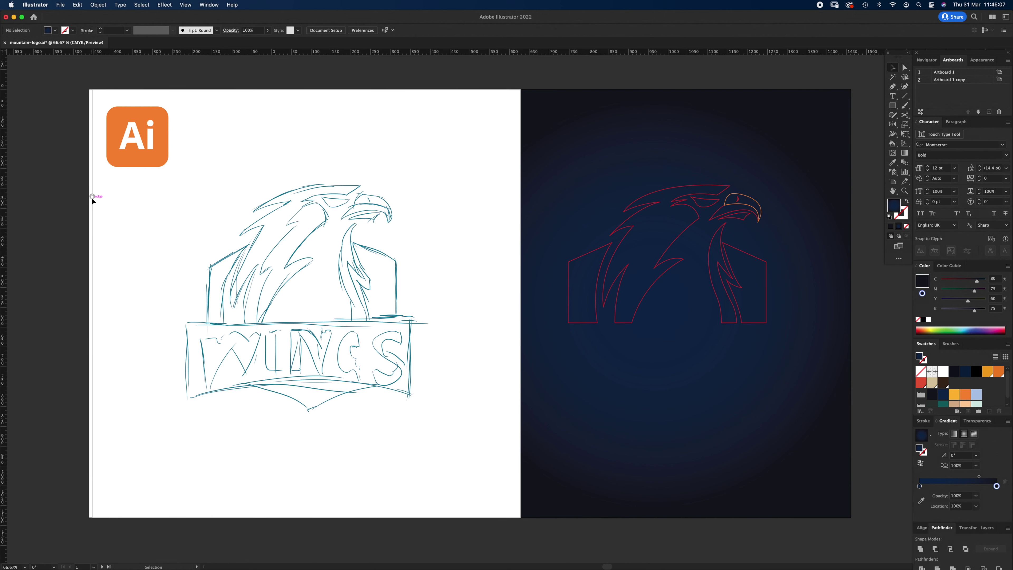
click(93, 199)
key(a)
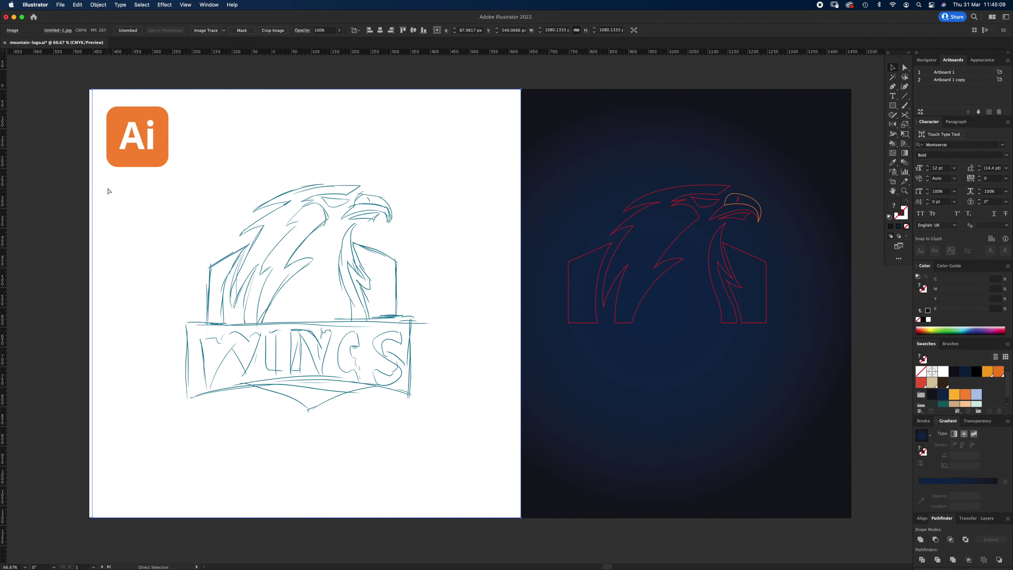
key(super+shift+bracketleft)
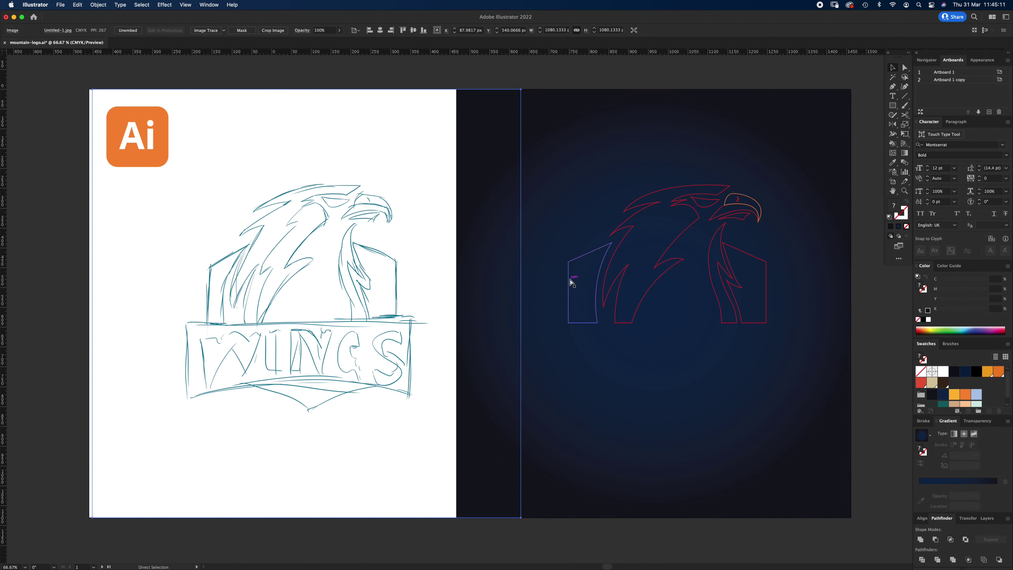
key(super+2)
- Shift the background gradient's midpoint to about 84% to enlarge the blue glow, and lock the rectangle
click(552, 368)
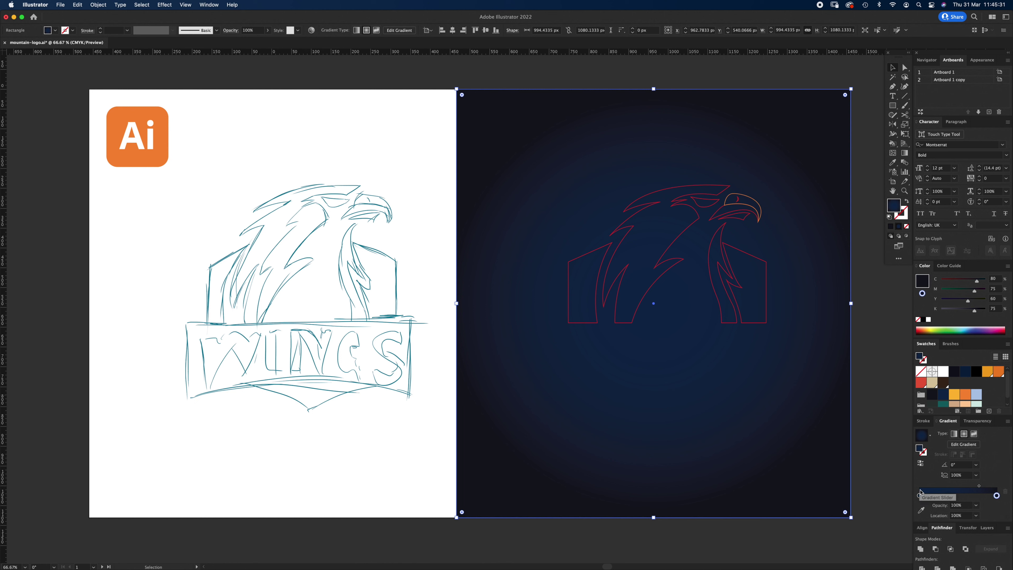
click(979, 486)
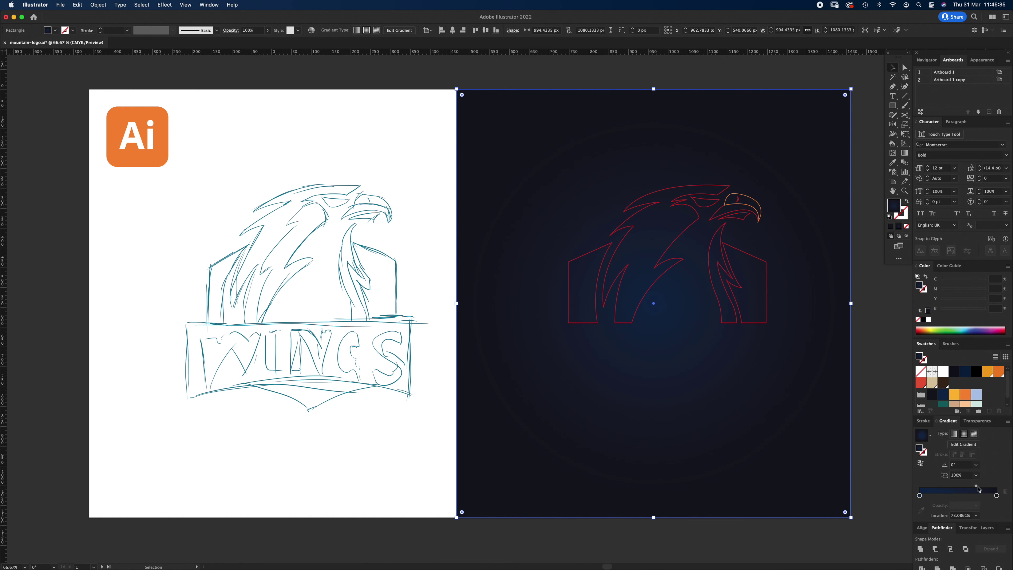
drag(985, 488, 986, 490)
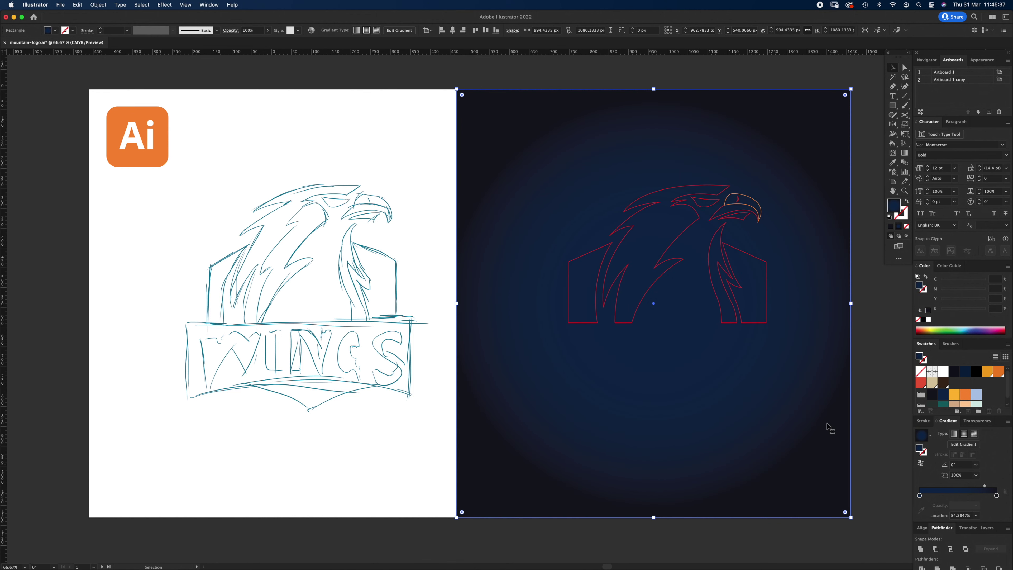
key(super+2)
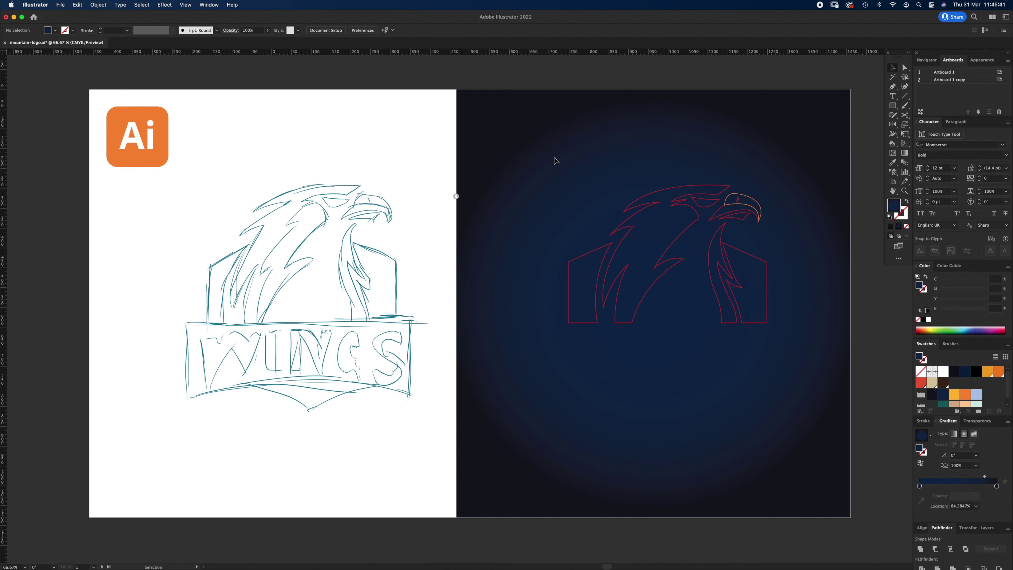
- Remove the stroke from all traced eagle and panel shapes and fill them with white
drag(812, 367, 801, 352)
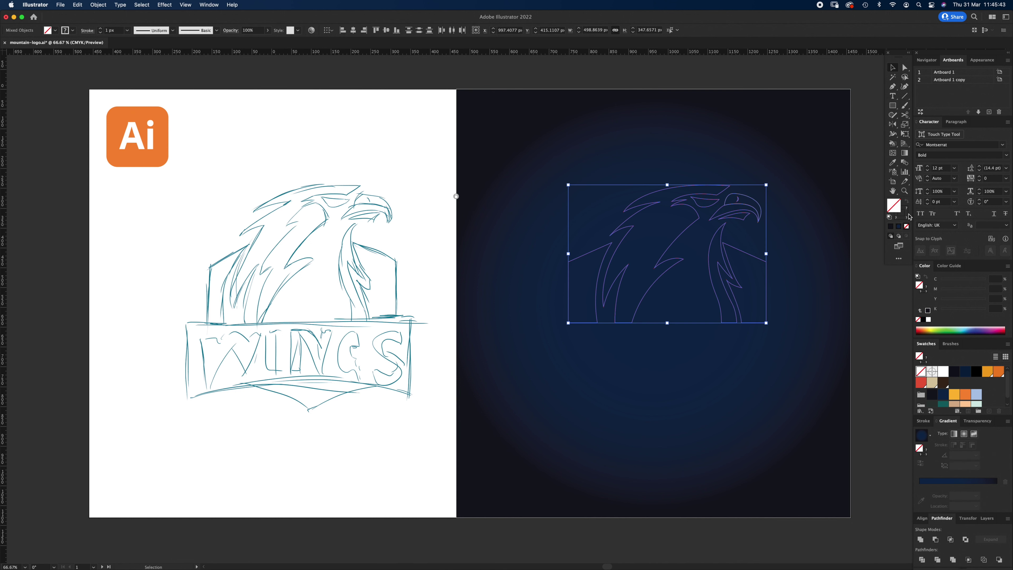
click(921, 372)
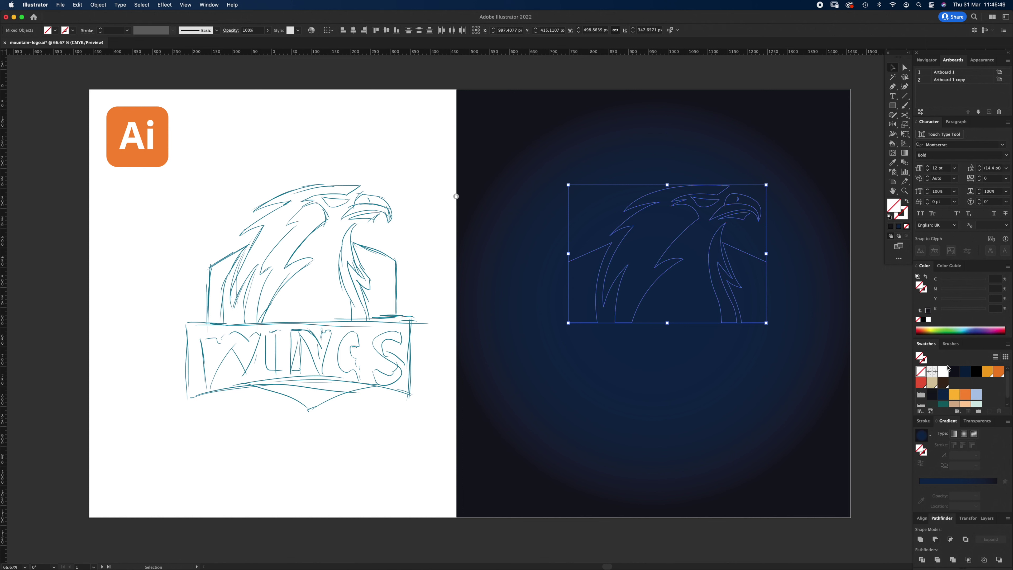
click(943, 373)
click(870, 307)
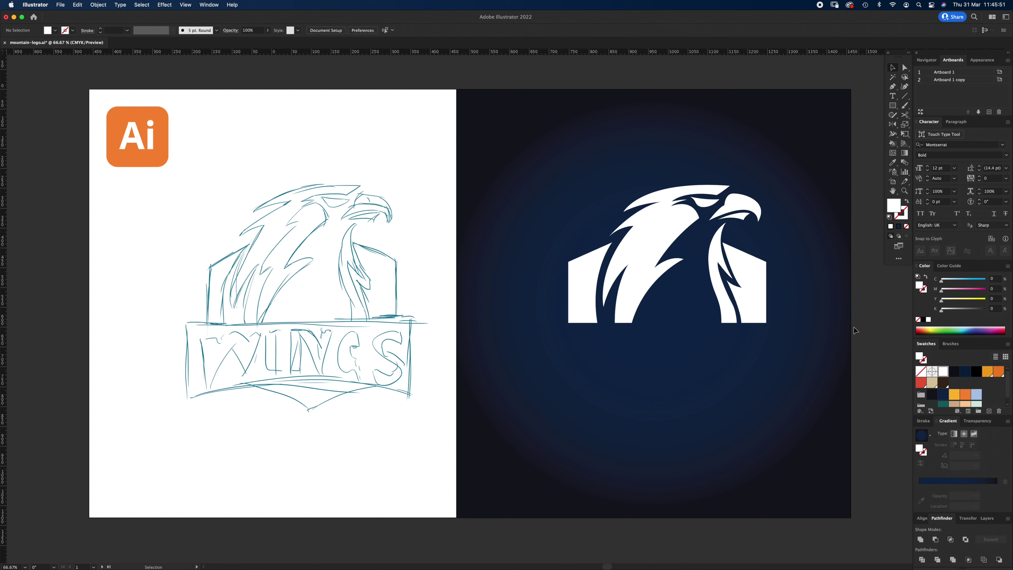
- Reshape the upper edge of the middle back feather at its pointed tip
key(z)
click(644, 283)
click(527, 303)
key(v)
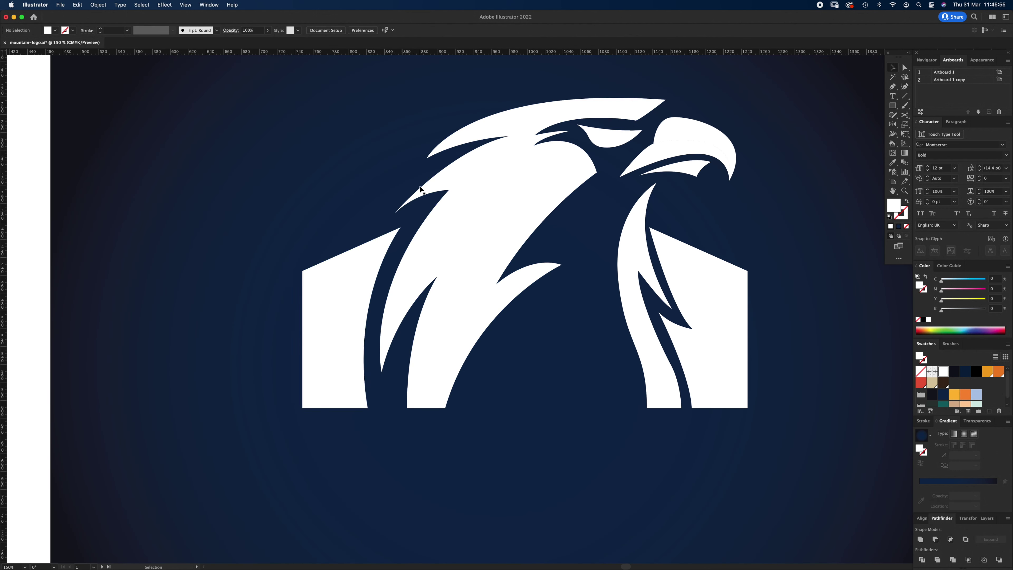
key(a)
click(396, 212)
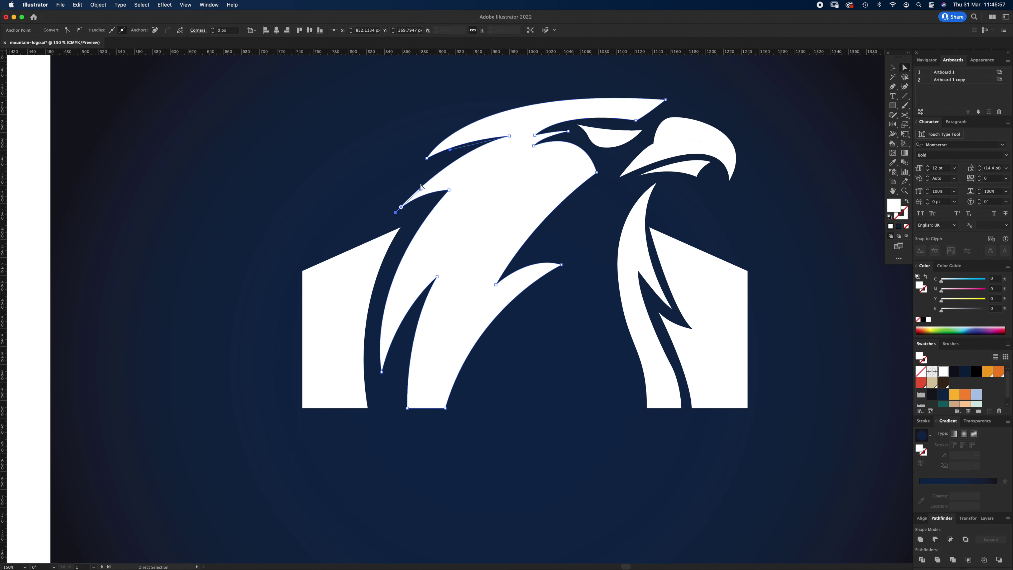
drag(418, 189, 420, 200)
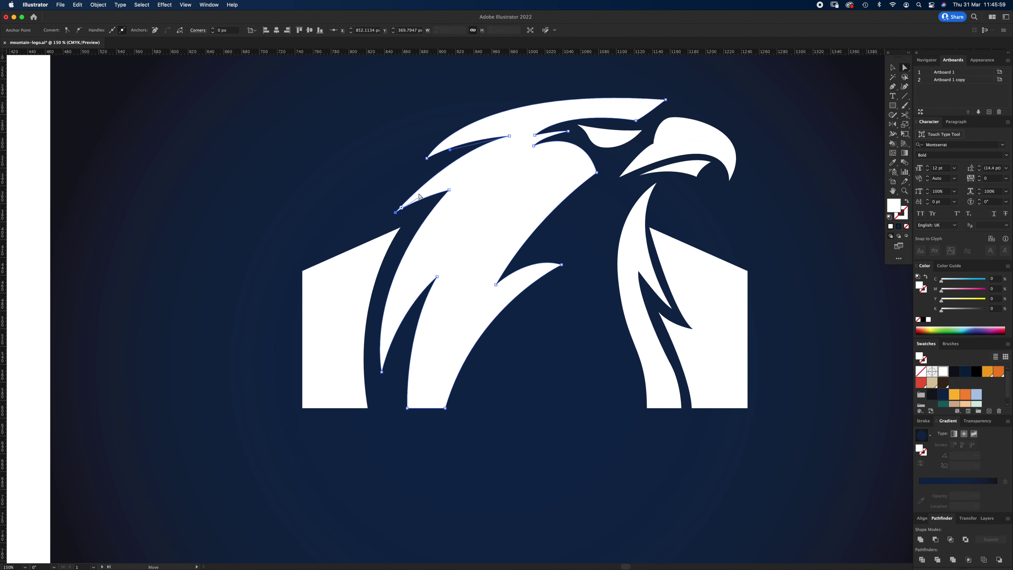
- Refine the curve of the middle back feather's upper edge where it meets the top feather
click(429, 145)
drag(429, 144, 427, 148)
click(417, 216)
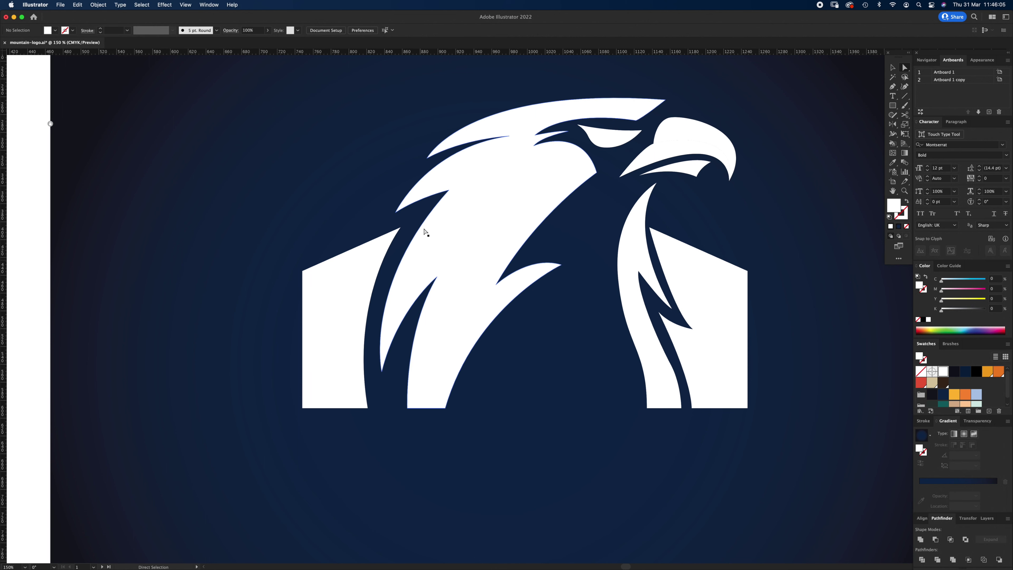
click(561, 265)
drag(525, 259, 560, 259)
key(super+z)
click(583, 247)
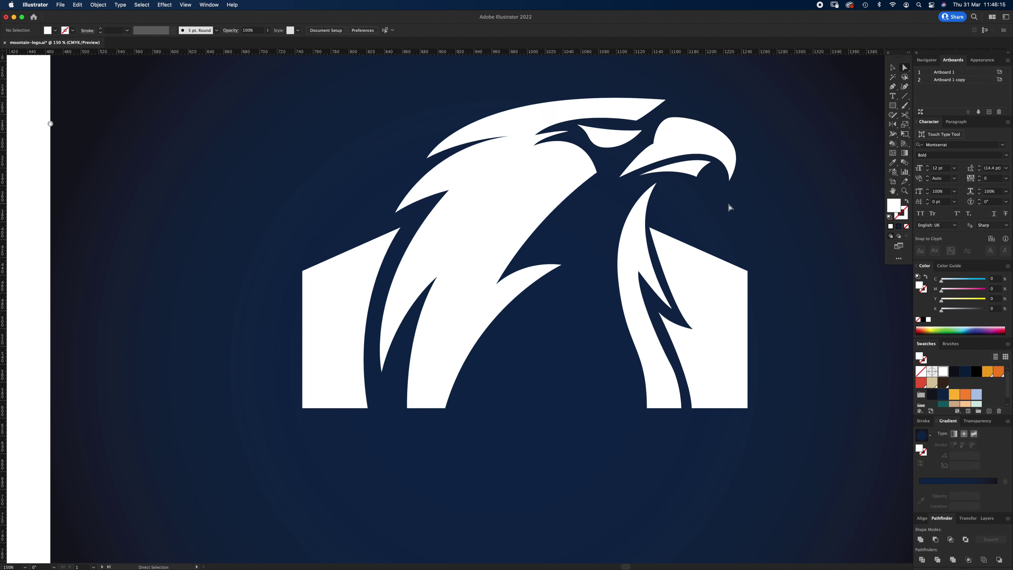
- Enlarge all the beak shapes together to about 139 px wide and shift them into place in front of the eye
key(v)
drag(773, 132, 744, 186)
drag(682, 153, 675, 154)
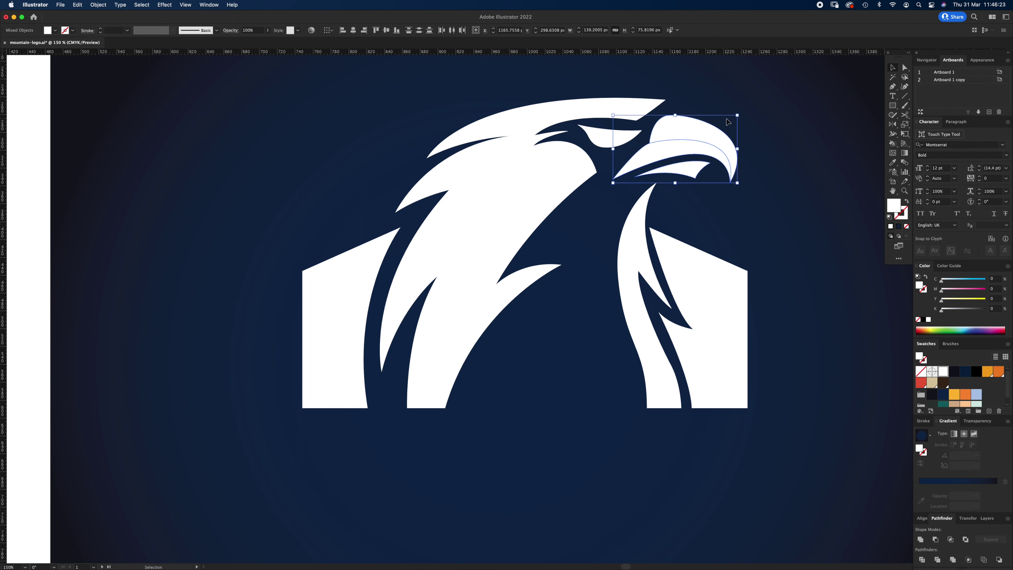
click(682, 307)
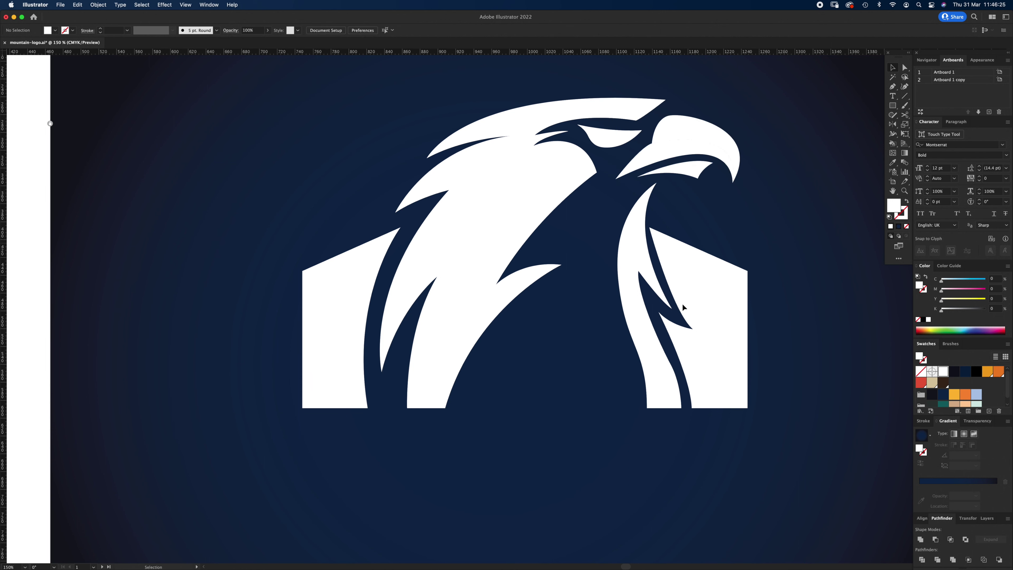
- Reshape the inner edge of the right side panel, moving its top corner and feather notch to widen the gap beside the neck feather
key(z)
click(640, 301)
click(513, 283)
key(a)
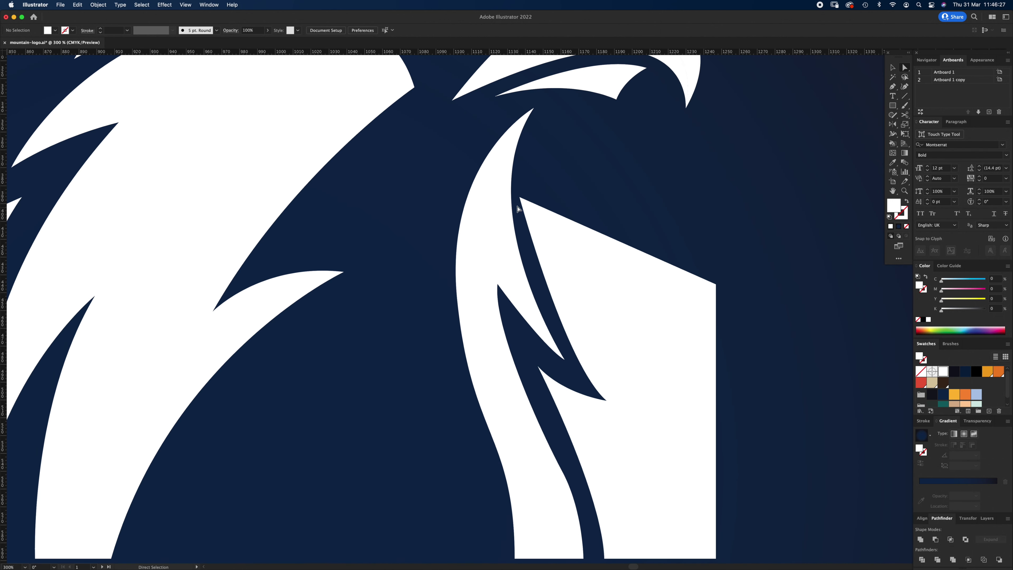
click(519, 197)
drag(566, 368, 529, 302)
drag(531, 205, 531, 204)
drag(530, 302, 552, 333)
drag(606, 400, 614, 401)
click(566, 342)
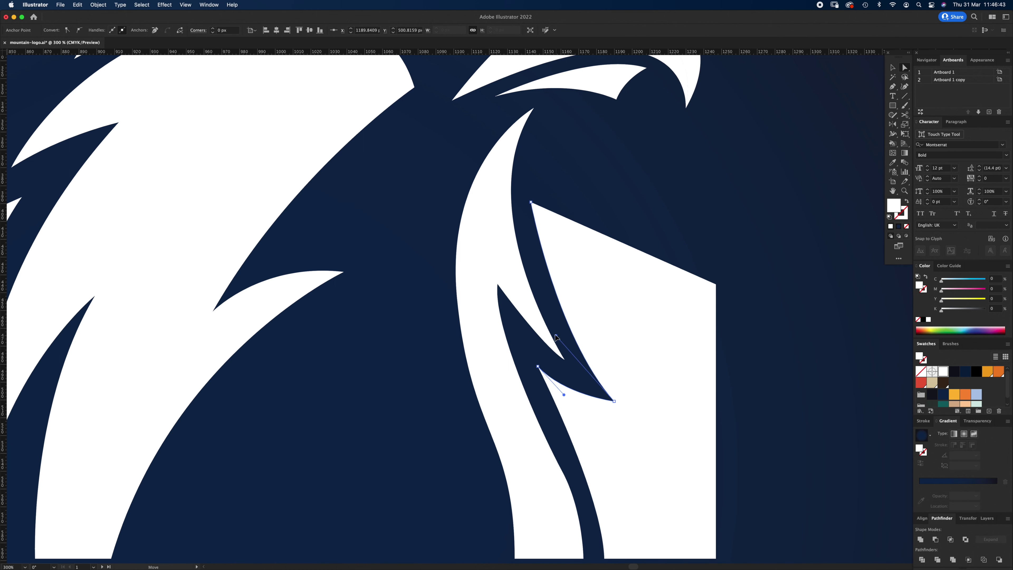
- Smooth the lower right edge of the front neck feather by adjusting its curve handle
alt+super+click(543, 377)
click(523, 373)
drag(507, 339, 504, 335)
click(459, 425)
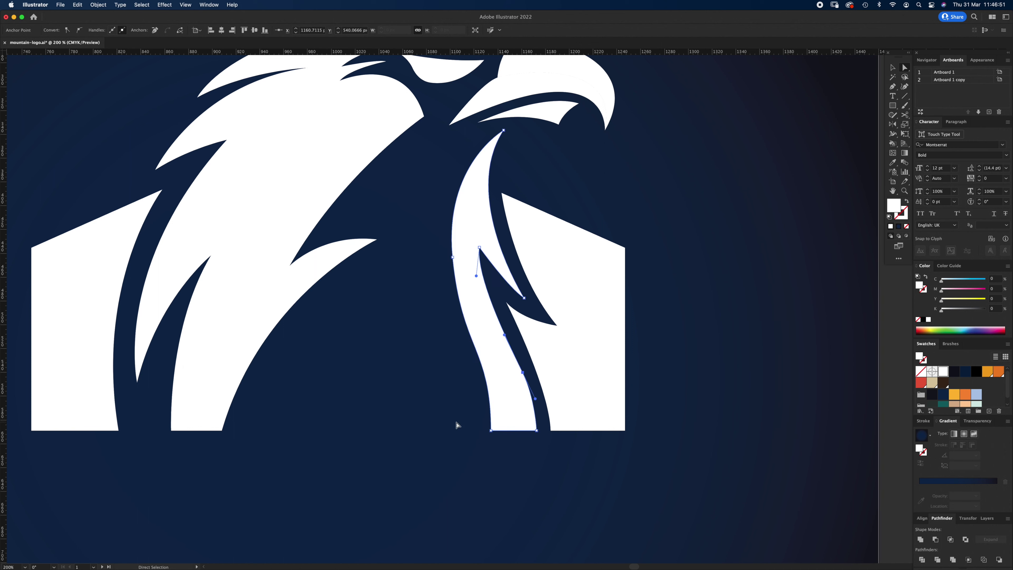
drag(394, 386, 537, 459)
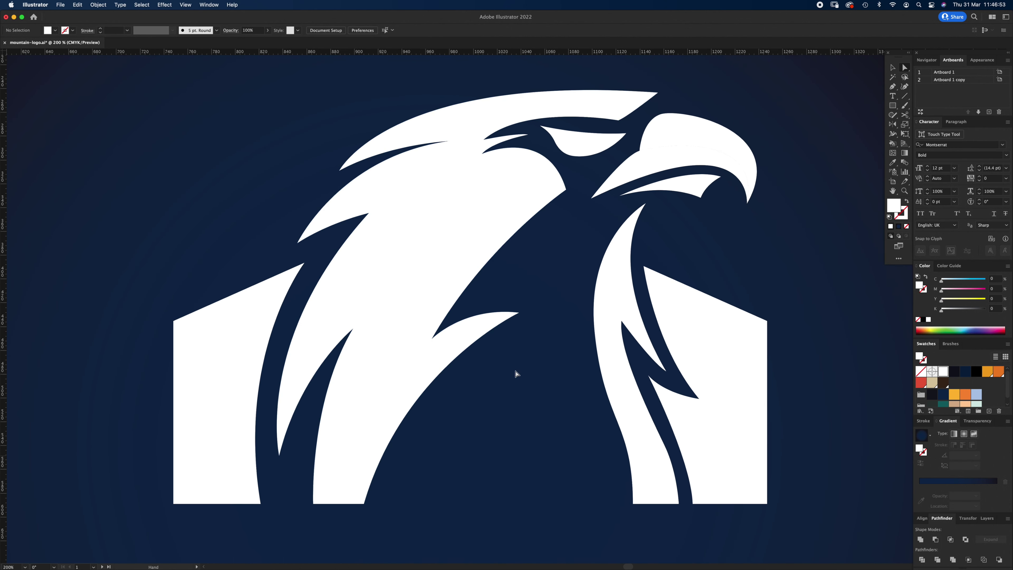
alt+super+click(489, 356)
key(super+minus)
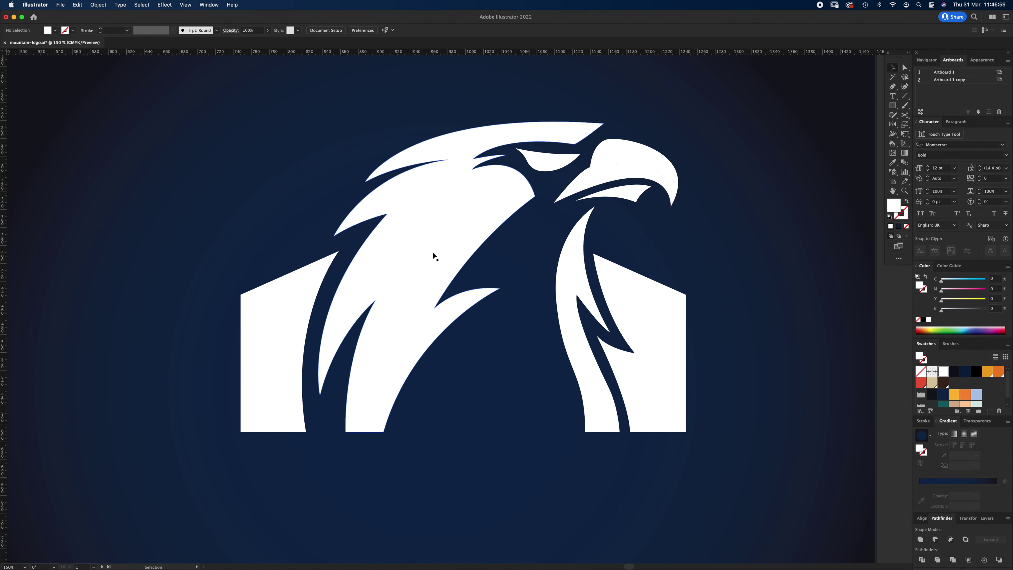
- Fill the top of the beak with yellow-orange and the beak section beneath it with dark orange
click(638, 153)
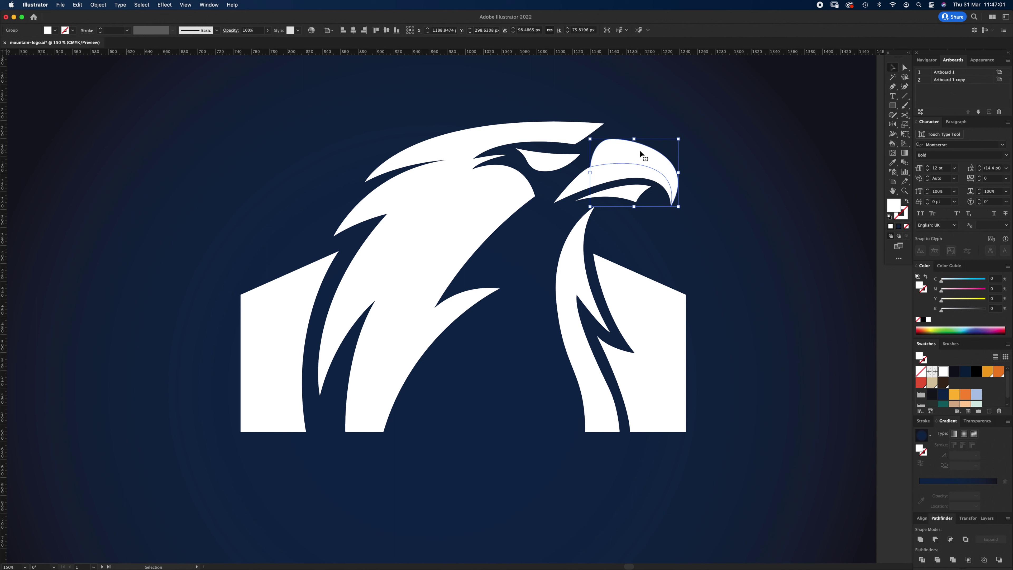
click(953, 396)
click(617, 181)
click(966, 394)
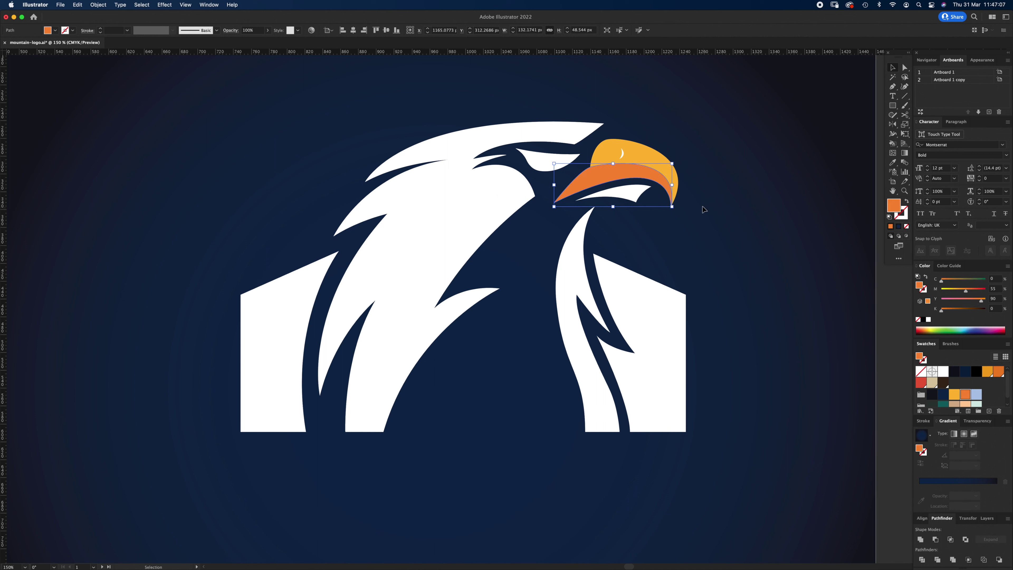
click(704, 230)
- Fill the right side panel with yellow-orange and the left side panel with dark orange
click(655, 295)
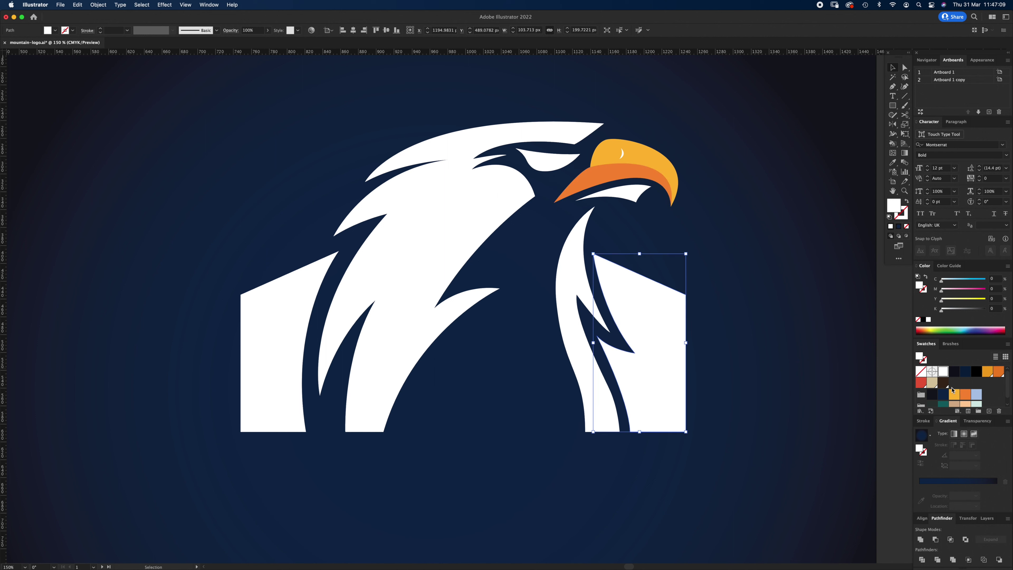
click(955, 398)
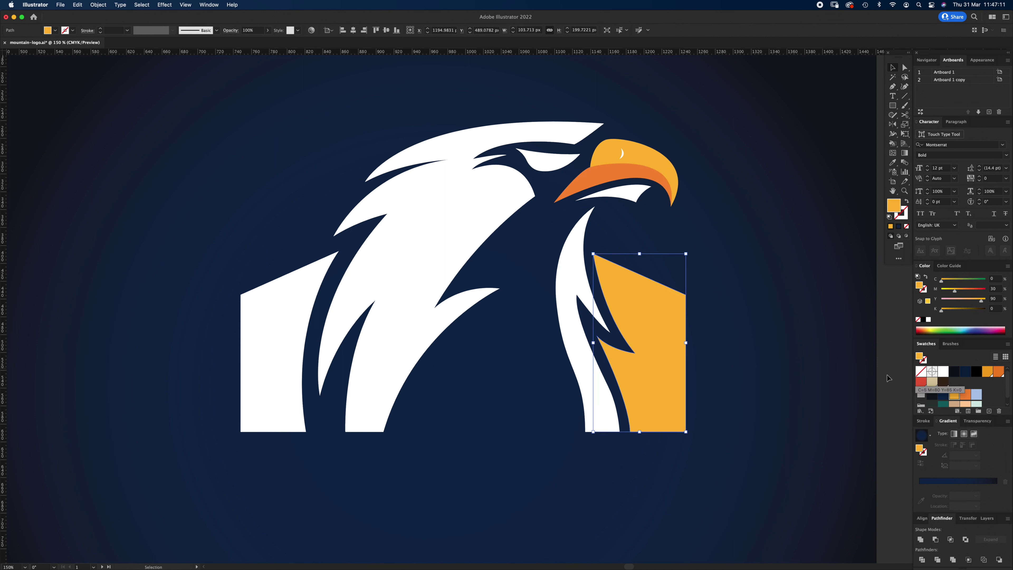
click(291, 349)
click(966, 395)
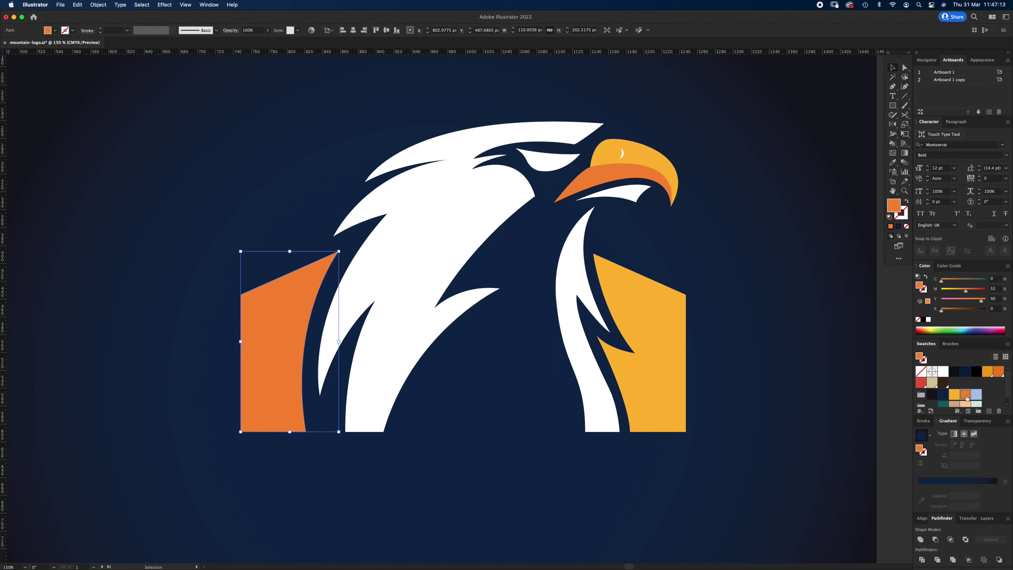
click(508, 343)
- Fill the front neck feather with light blue and the lower beak with dark orange
click(582, 352)
click(977, 394)
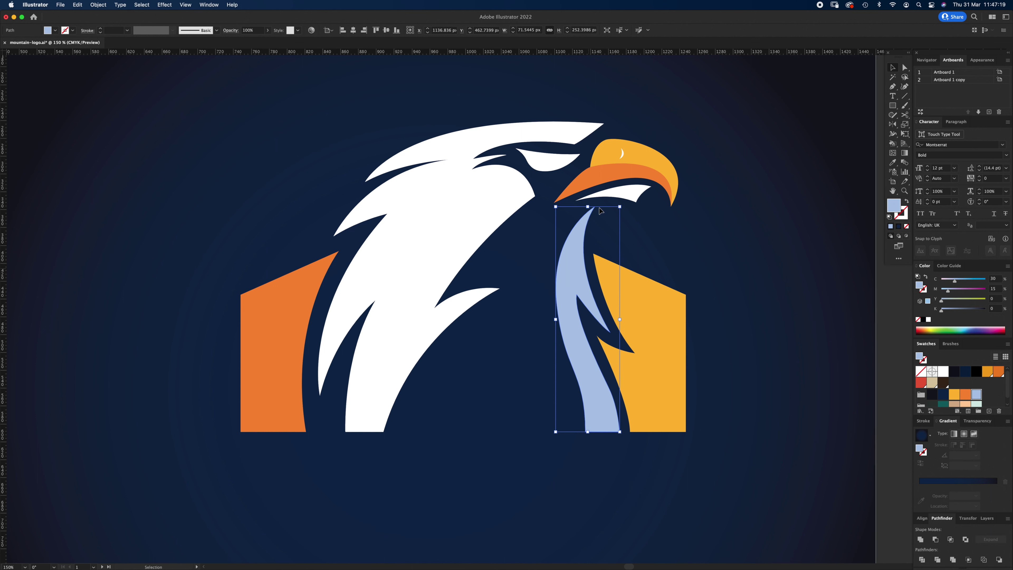
click(637, 196)
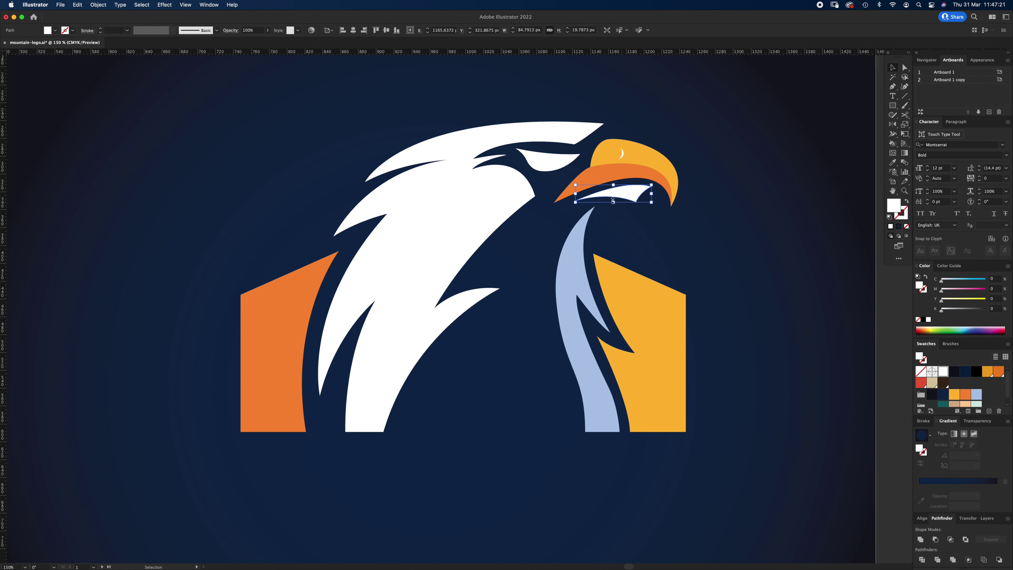
click(968, 397)
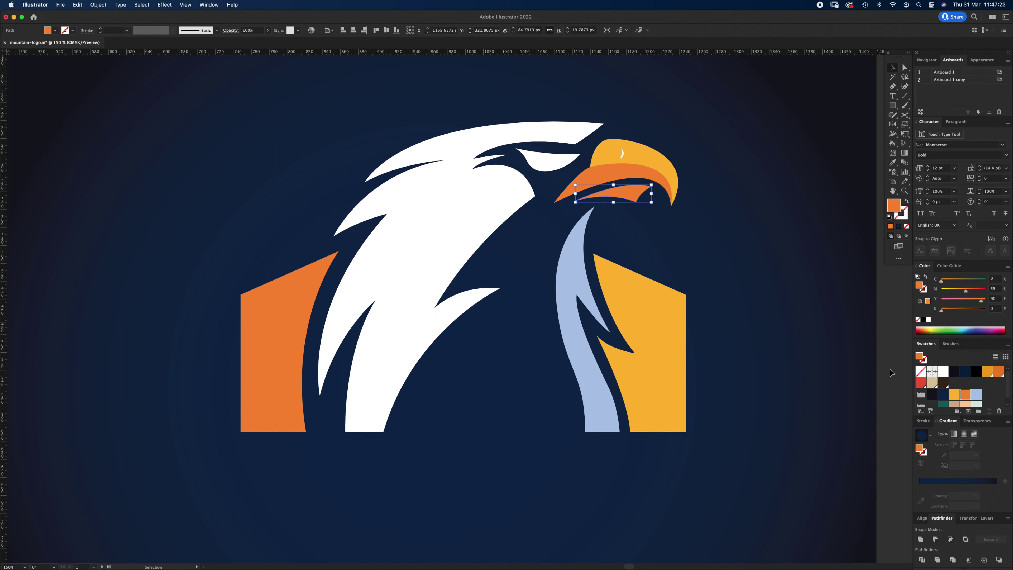
click(674, 244)
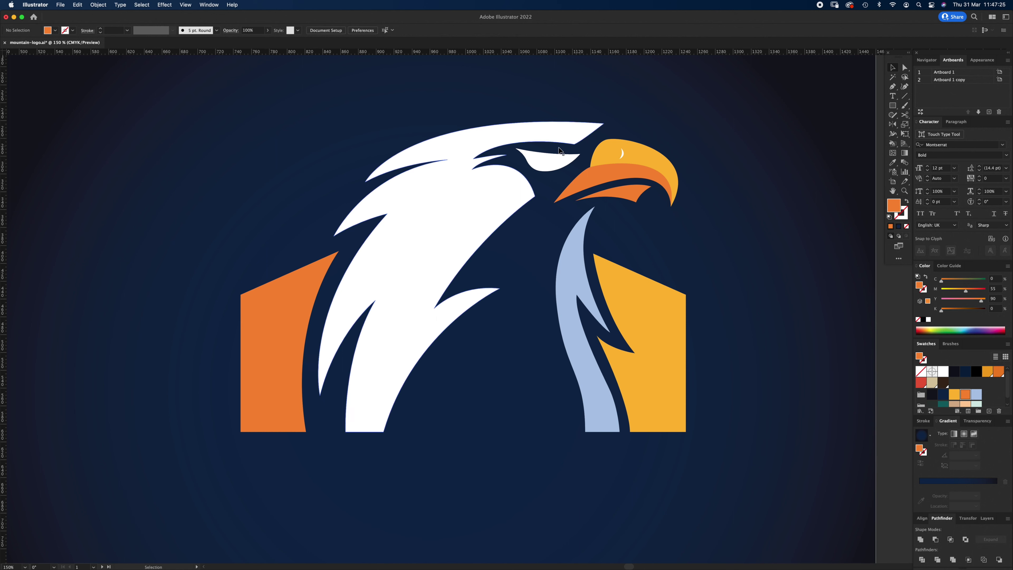
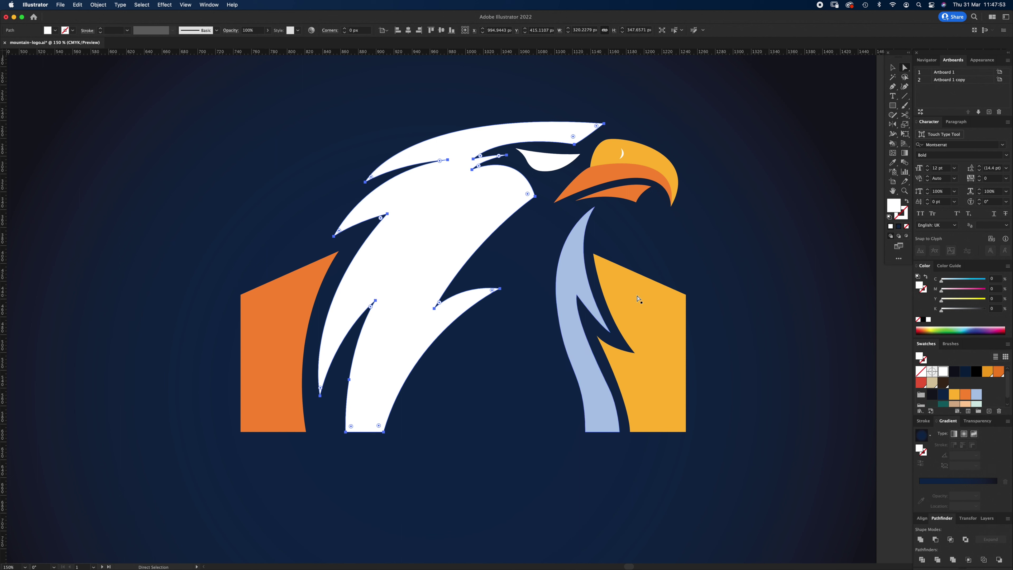
- Fill the copy of the head and neck shape with yellow-orange and delete the inner corner point of its lowest back feather
click(955, 395)
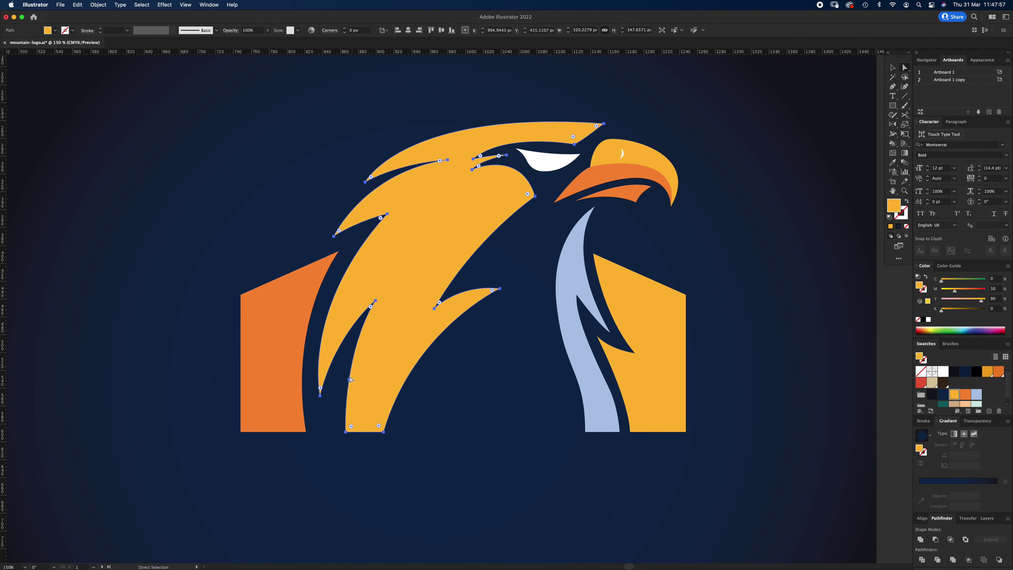
key(p)
key(a)
key(BackSpace)
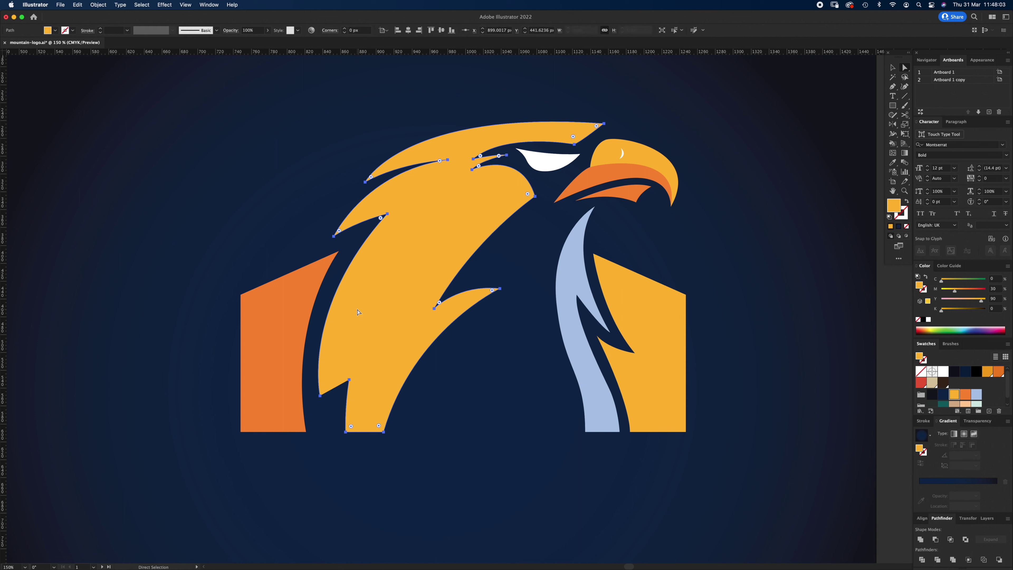
- Delete the copy's brow, crown and back feather points so only the cheek and chest section remains
click(507, 155)
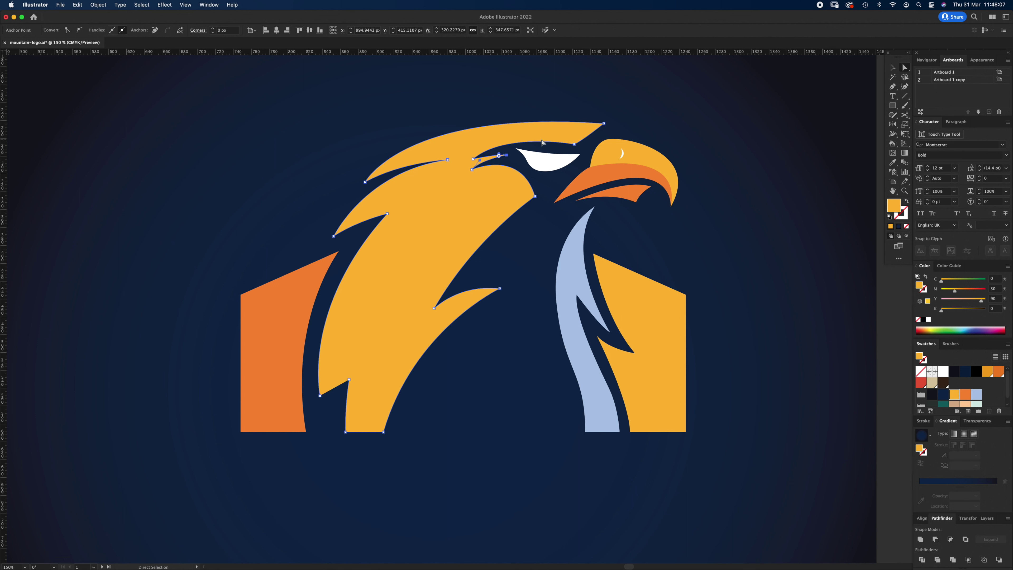
key(super+j)
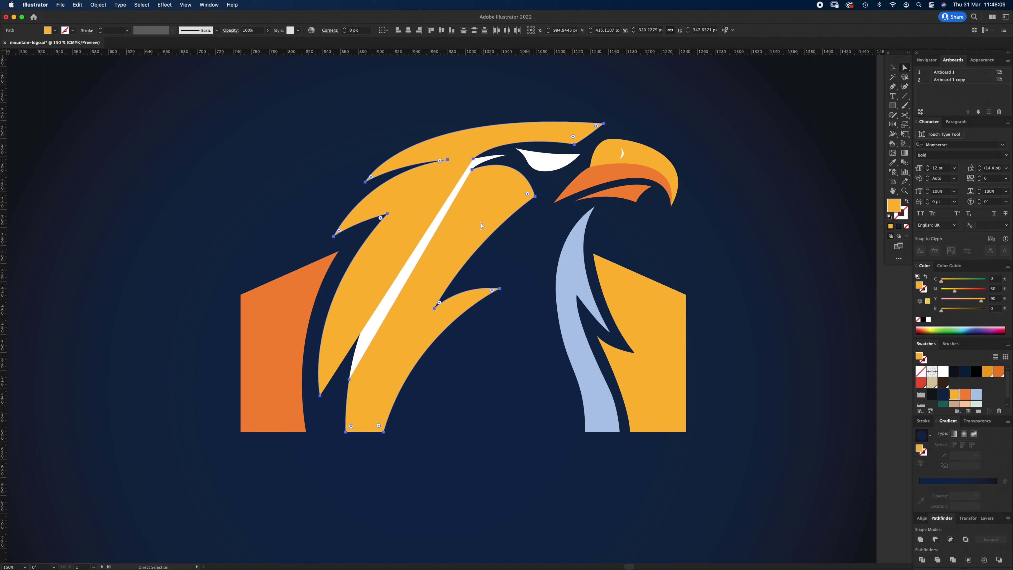
click(473, 146)
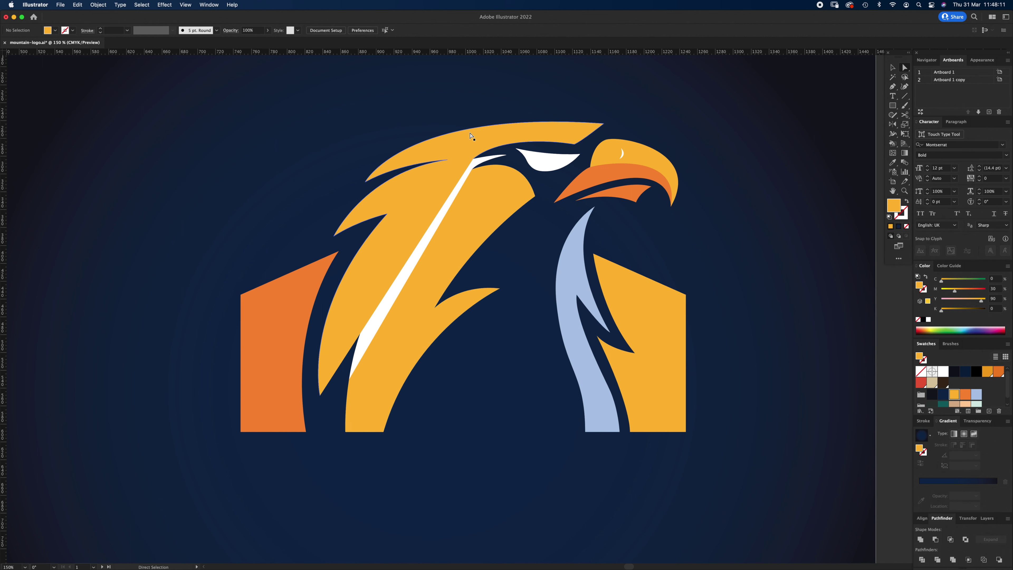
key(Delete)
drag(458, 228, 518, 276)
key(super+z)
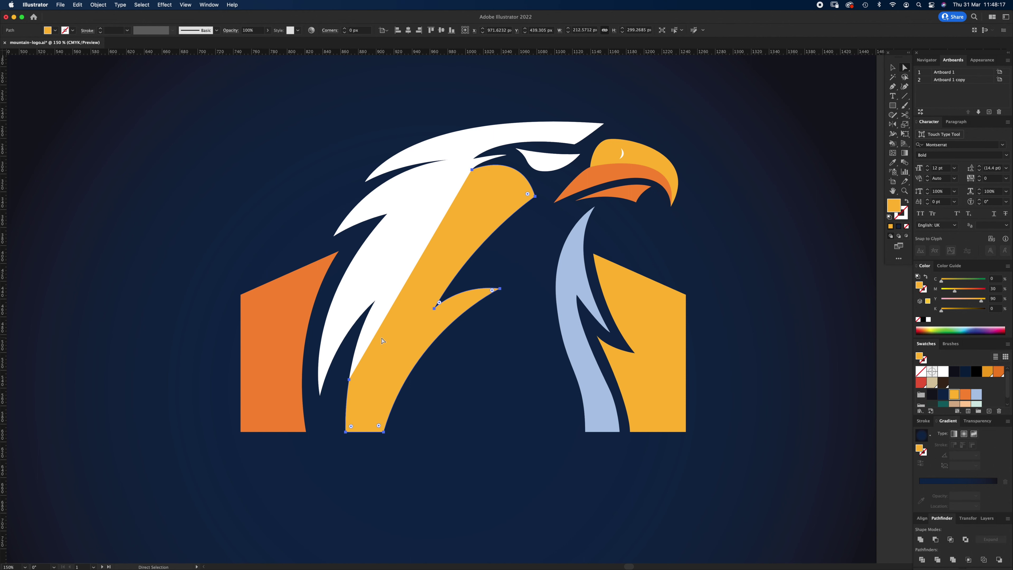
- Draw a curved inner edge with the Pen tool from the chest section's lower back point up to a point in the cheek
key(p)
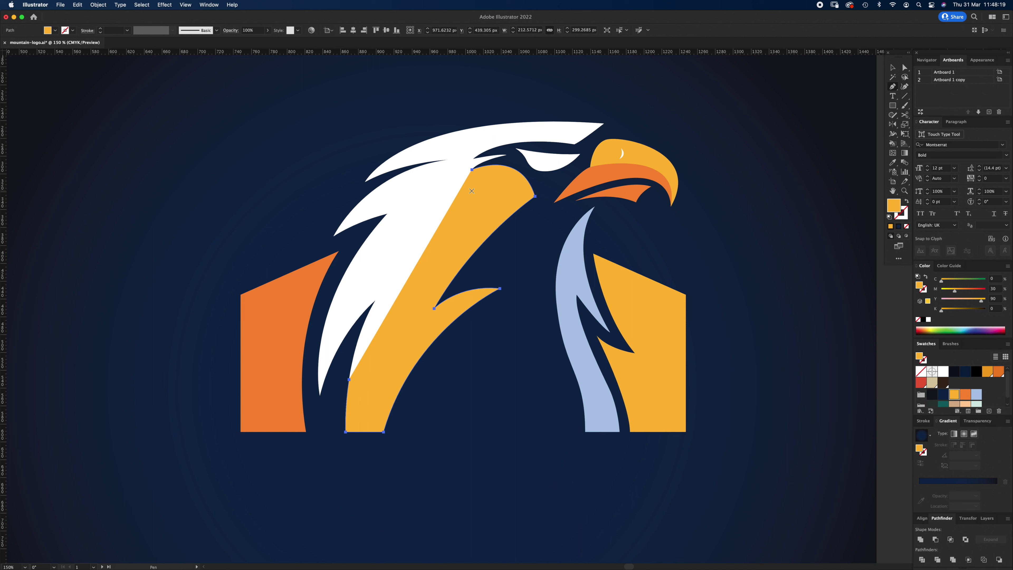
click(349, 379)
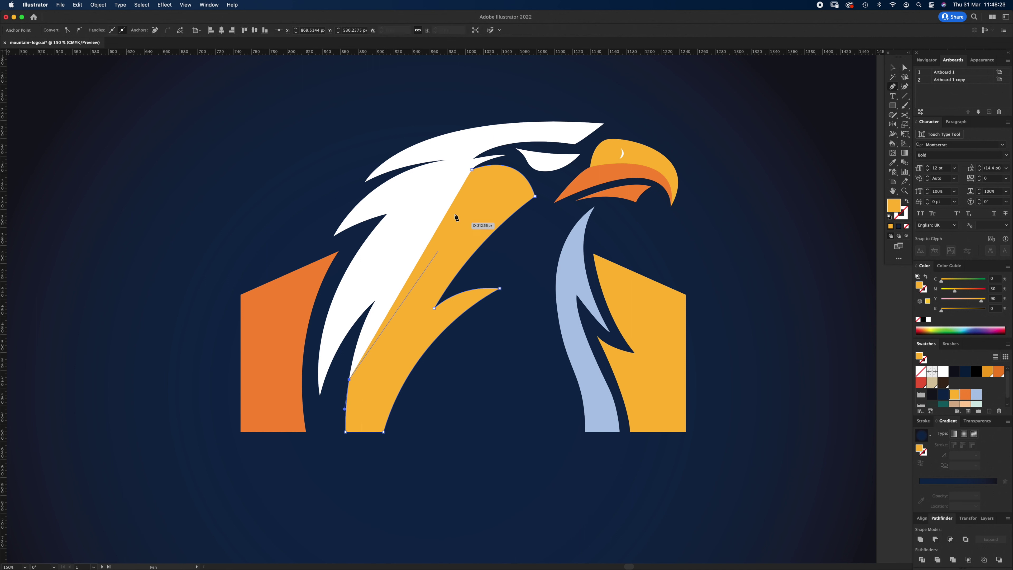
drag(447, 202, 497, 168)
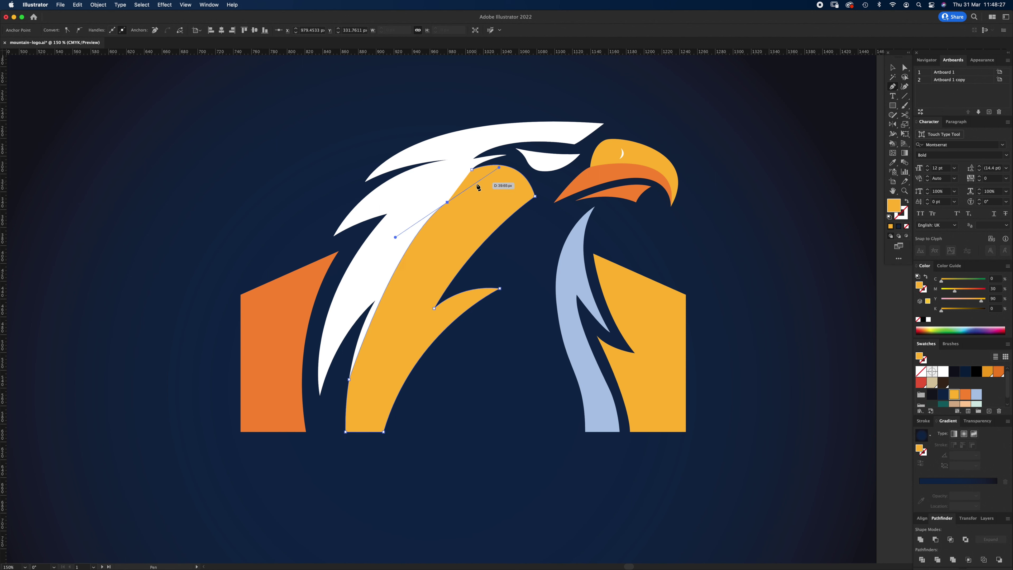
key(super+z)
drag(482, 204, 555, 182)
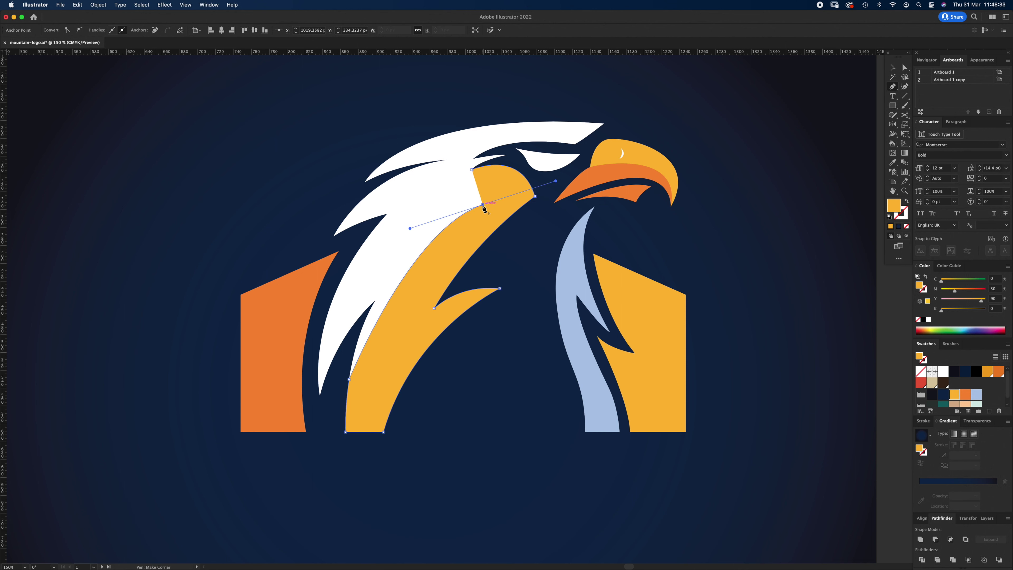
- Add a pointed feather tip toward the back of the cheek and close the path with a rounded curve beneath the brow
drag(428, 215, 409, 229)
click(428, 214)
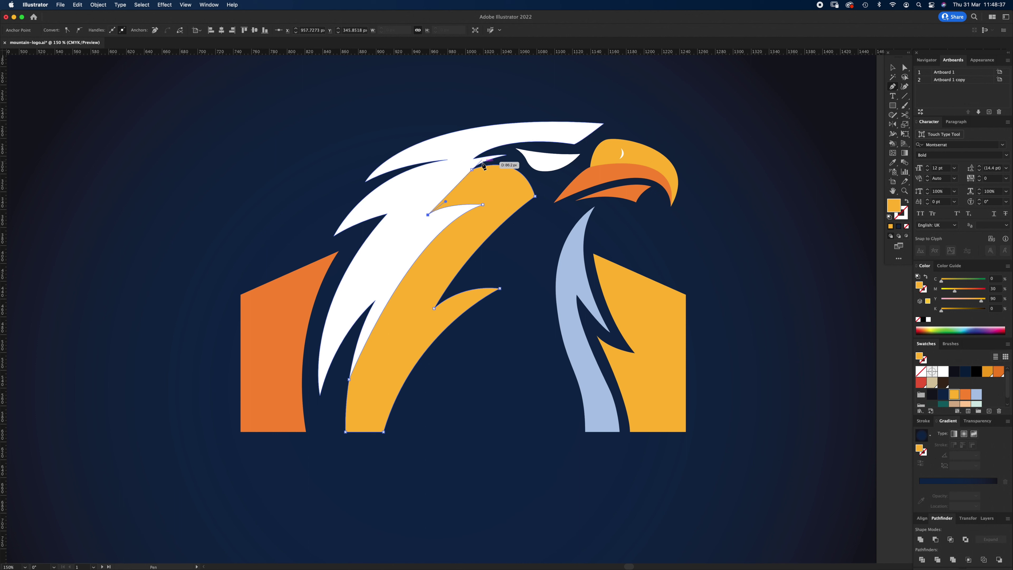
click(472, 169)
drag(486, 167, 499, 162)
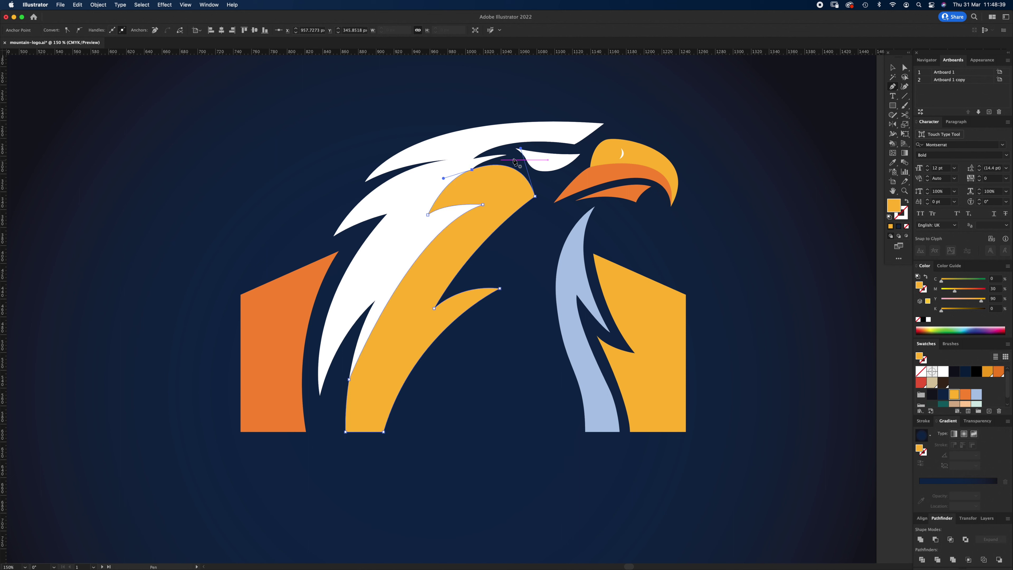
key(a)
drag(444, 178, 441, 179)
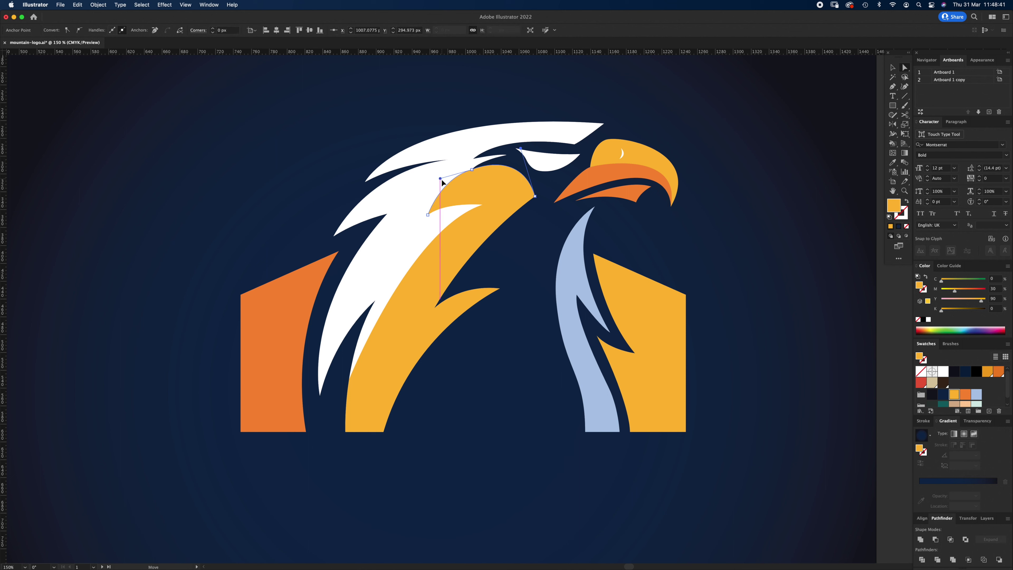
click(533, 104)
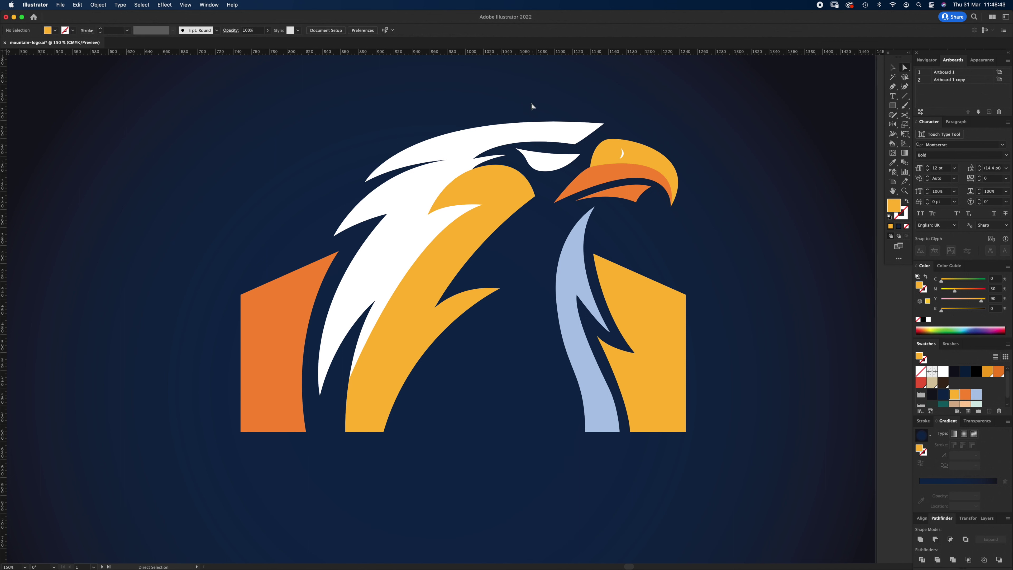
- Fill the cheek and chest shadow shape with light blue
drag(508, 179, 523, 221)
key(super+z)
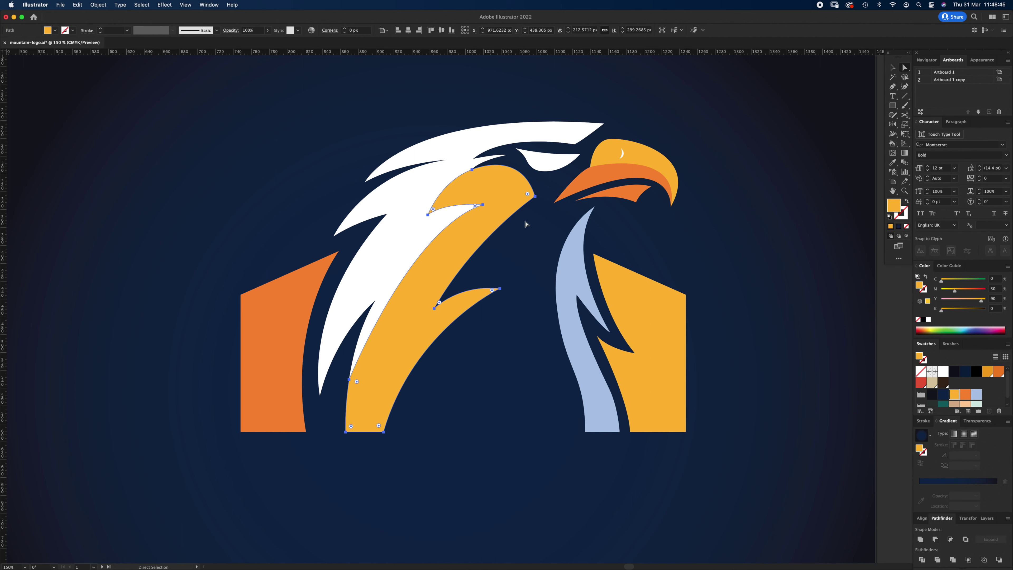
click(977, 396)
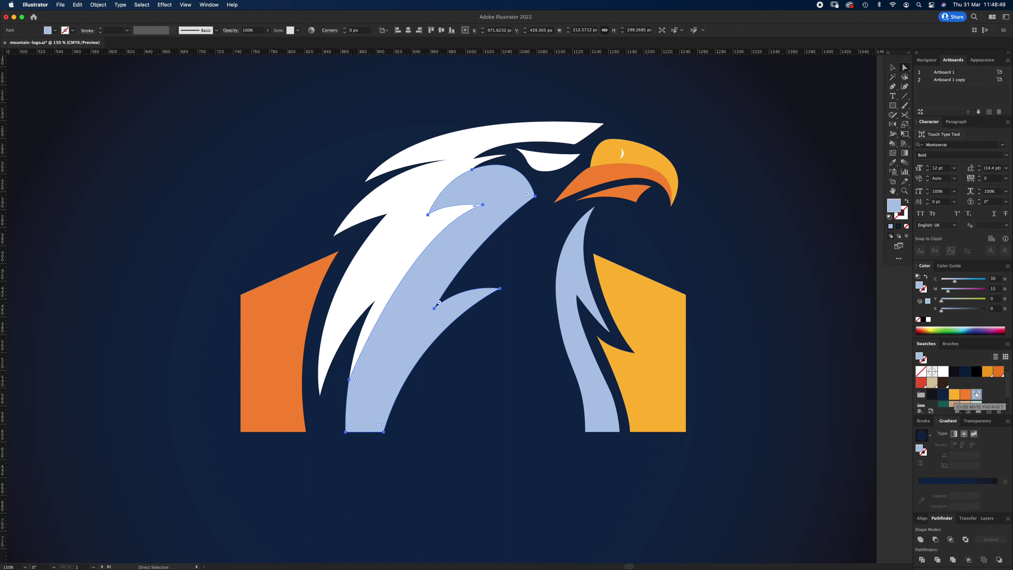
- Duplicate the white head shape in place in front of the other shapes and fill the copy with yellow
click(332, 287)
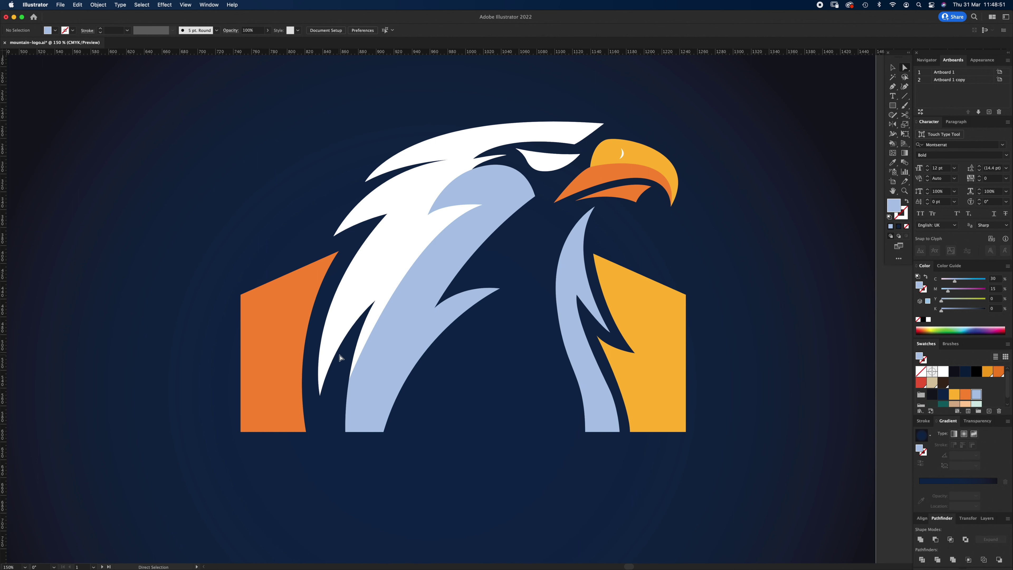
key(z)
click(356, 346)
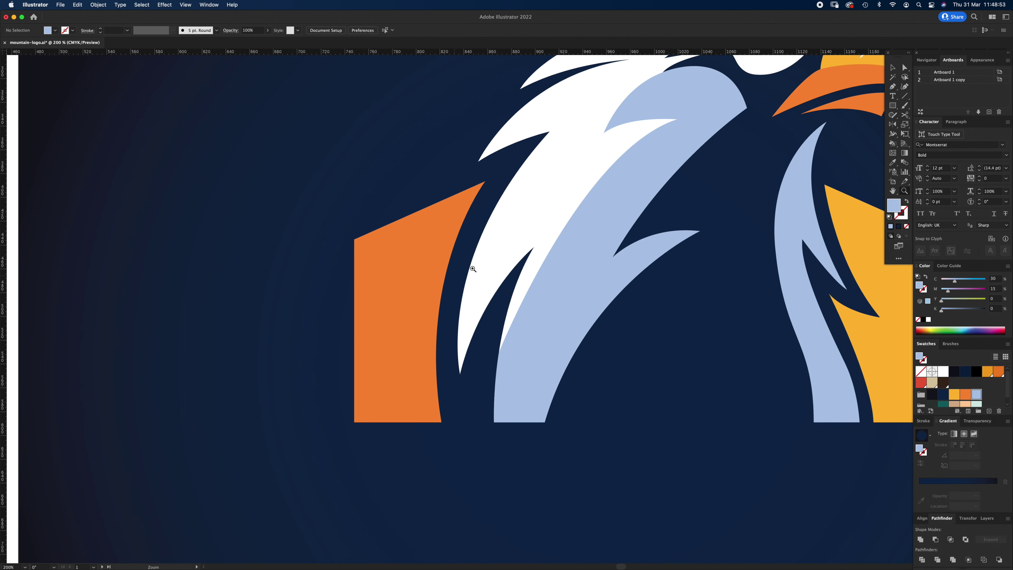
click(518, 267)
key(a)
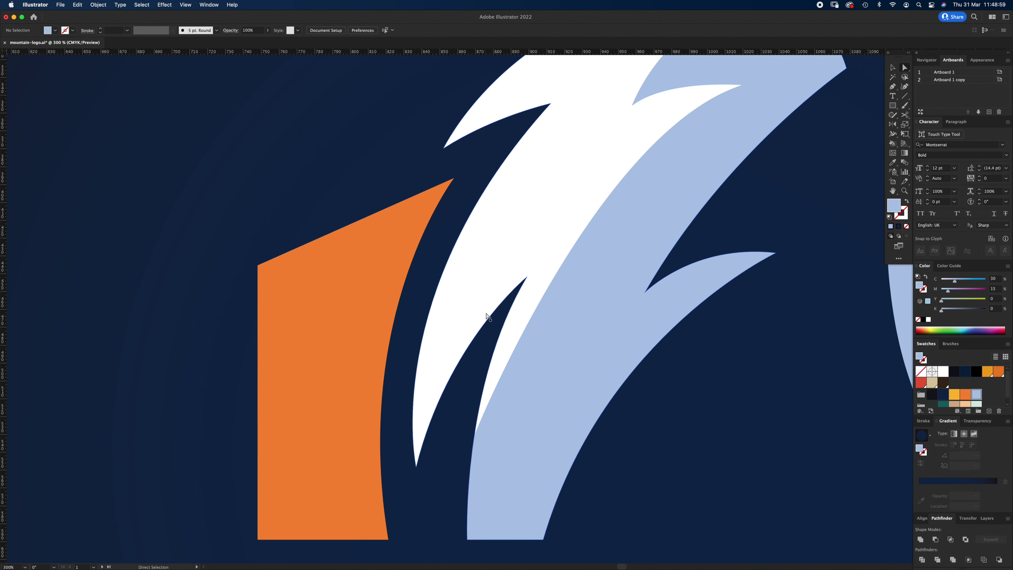
key(v)
click(462, 369)
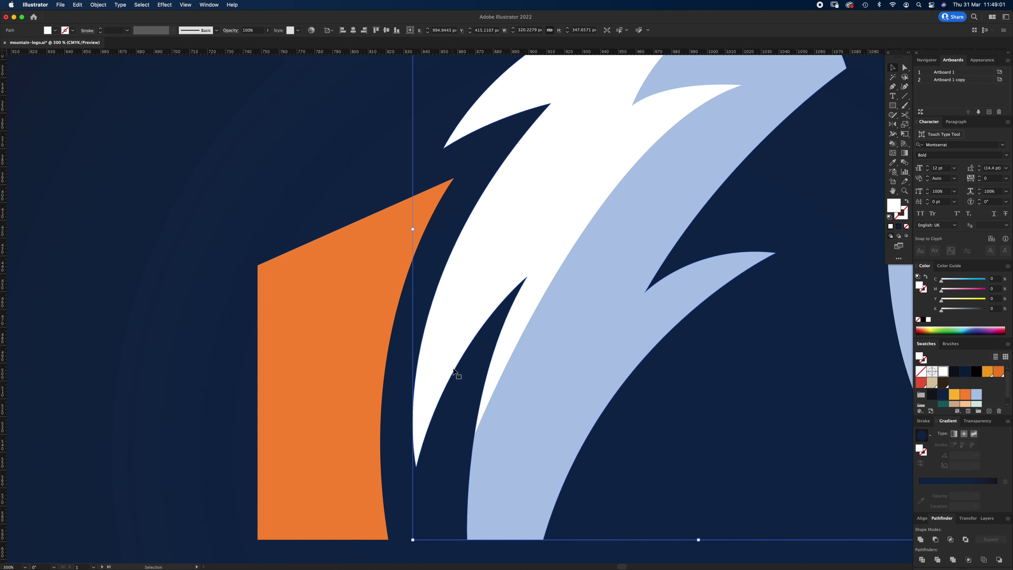
key(super+shift+])
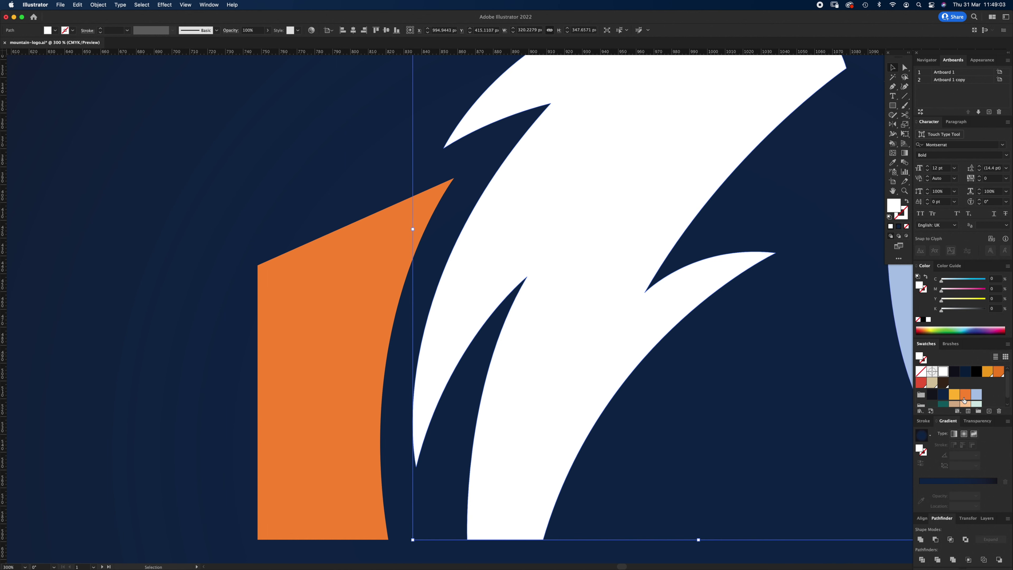
click(955, 394)
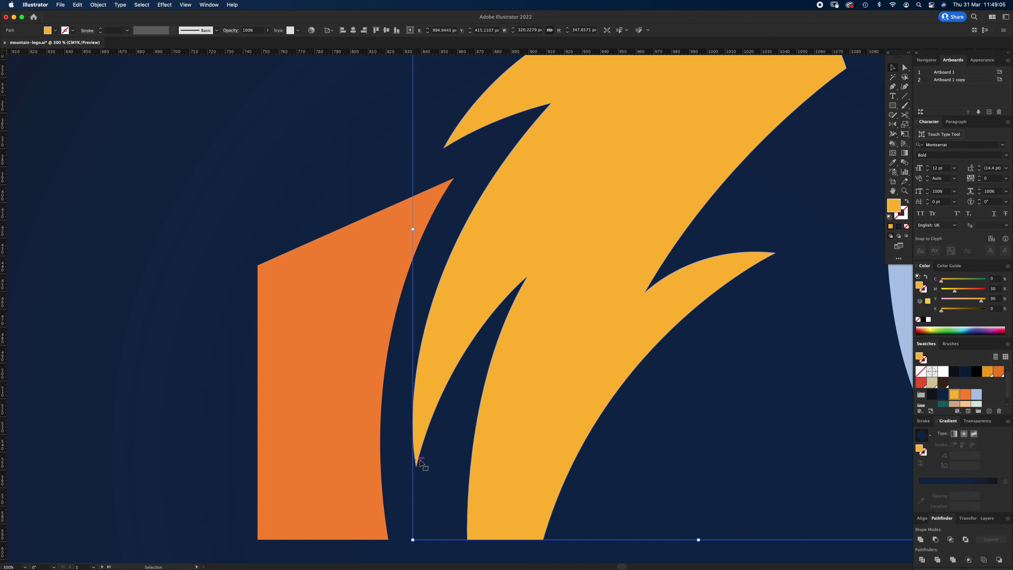
- Delete the yellow copy's other anchor points so only the inner edge segment of the lowest back feather remains
key(a)
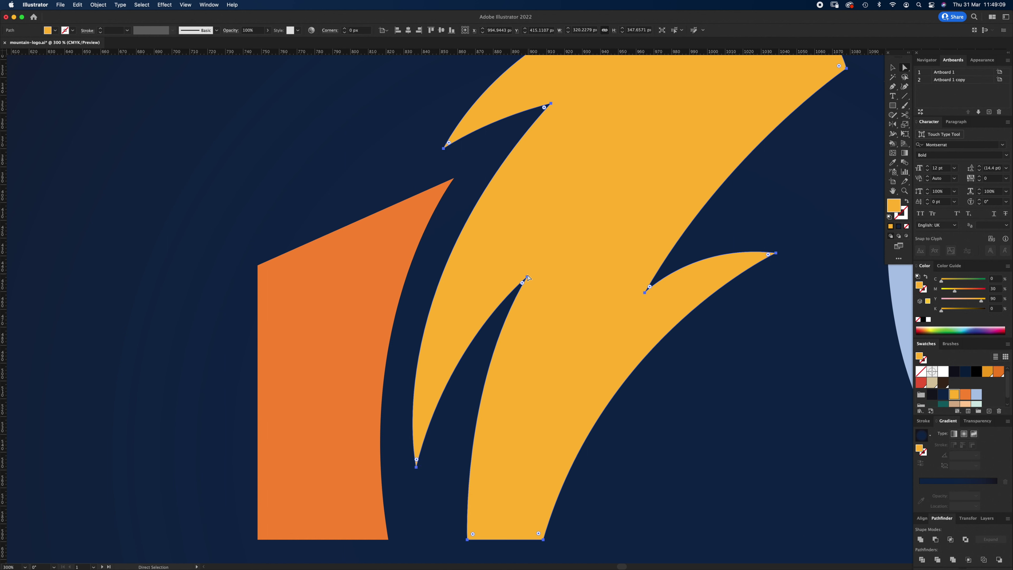
click(468, 540)
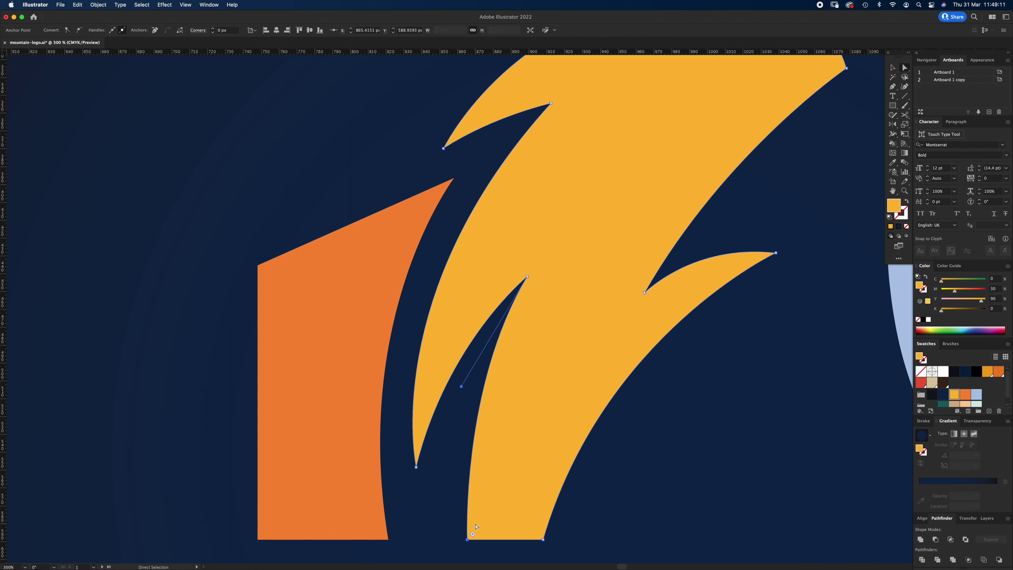
key(Delete)
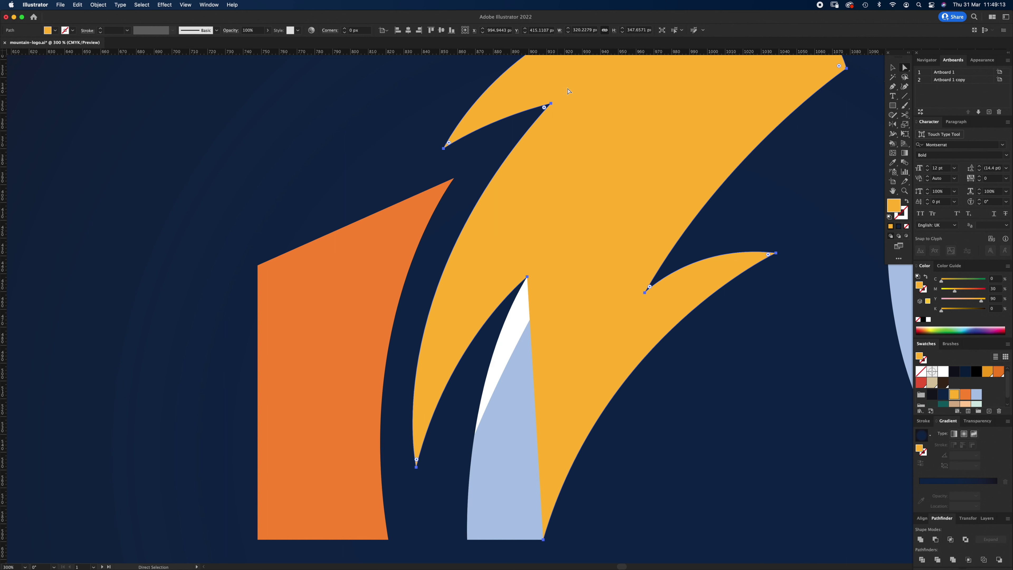
click(551, 104)
key(Delete)
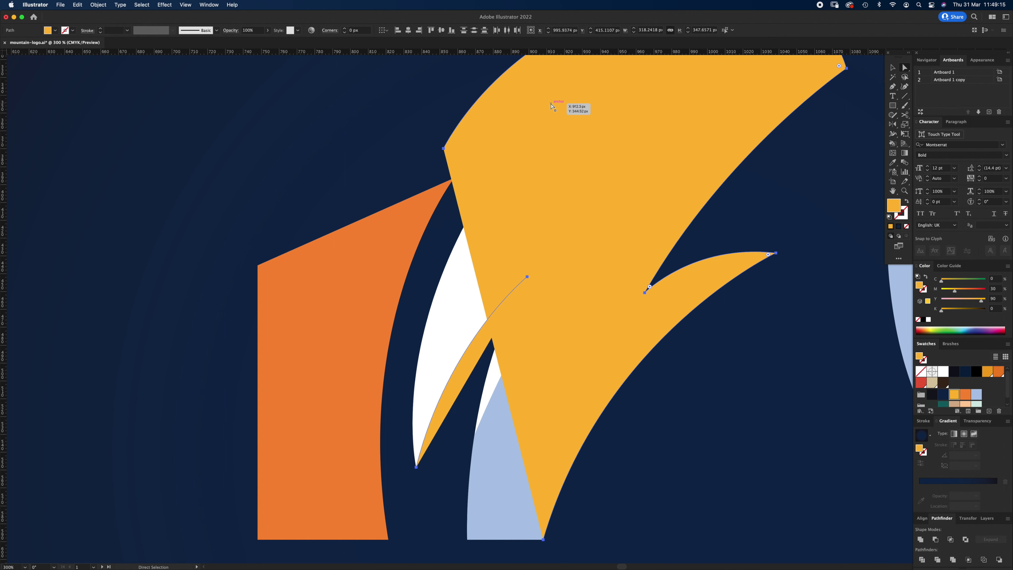
click(407, 348)
click(608, 260)
key(Delete)
key(v)
drag(465, 366, 478, 385)
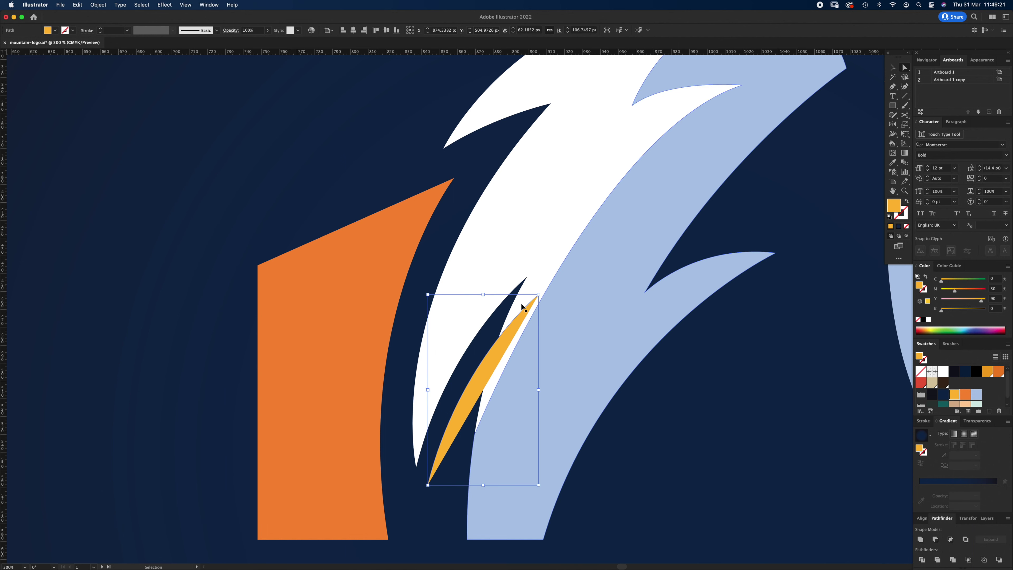
key(super+z)
- Close the yellow sliver with the Pen tool between both ends and add an anchor point partway along the new edge
key(a)
key(p)
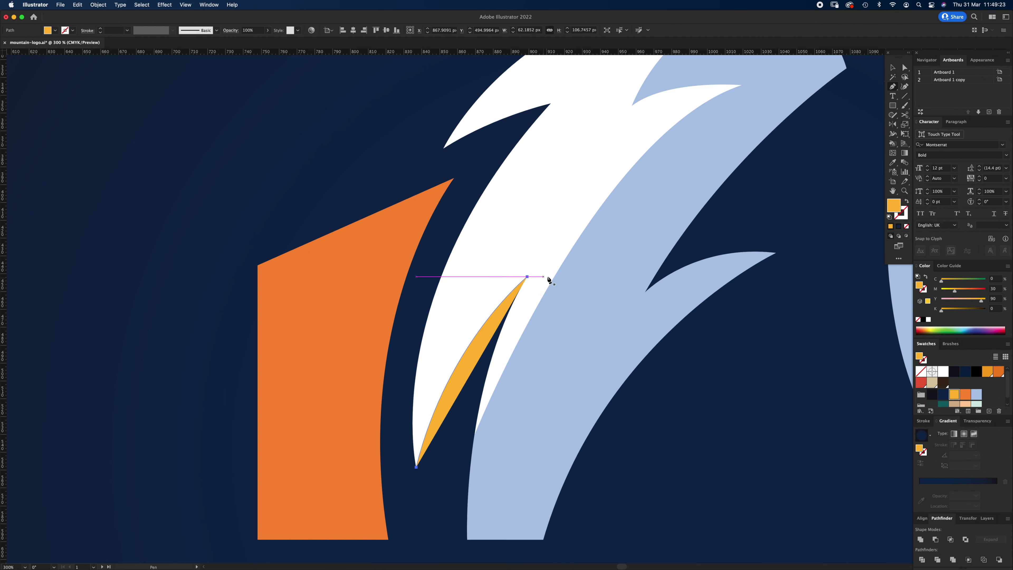
drag(527, 278, 528, 273)
drag(417, 469, 445, 391)
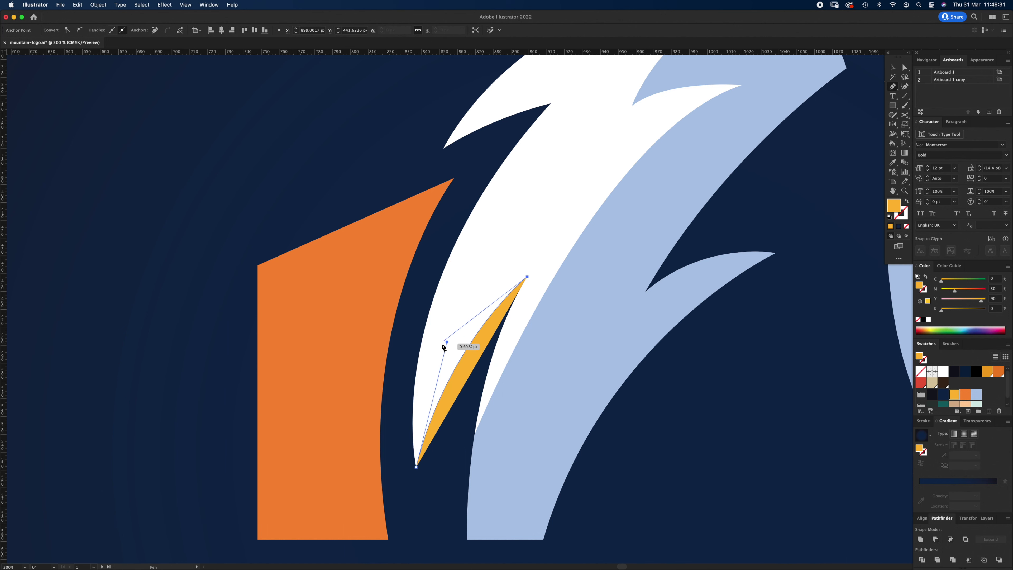
drag(445, 343, 434, 369)
- Pull the added point outward into a smooth arc within the lowest back feather and fill this shadow with light blue
key(a)
drag(443, 340, 445, 330)
key(p)
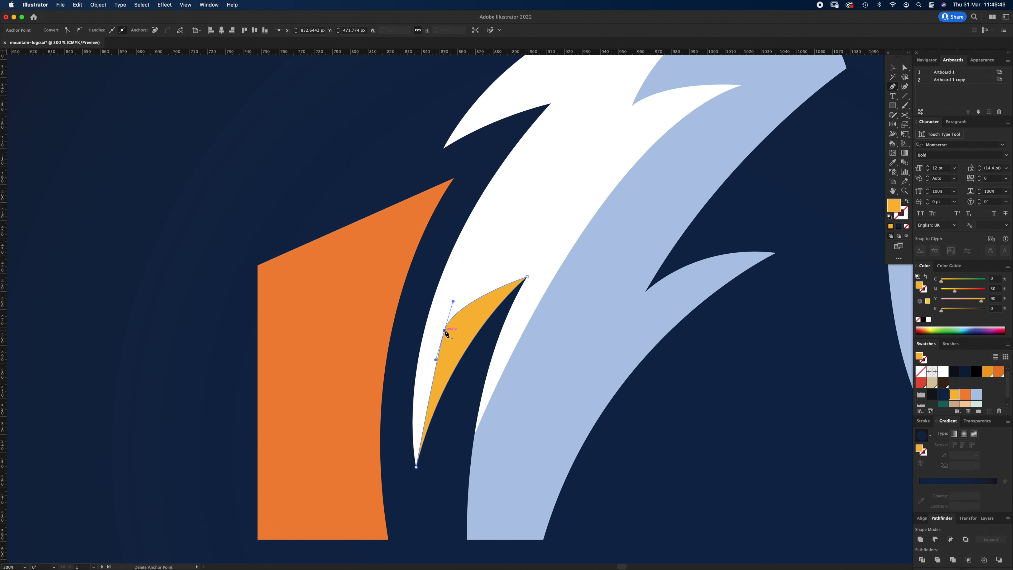
drag(444, 330, 411, 386)
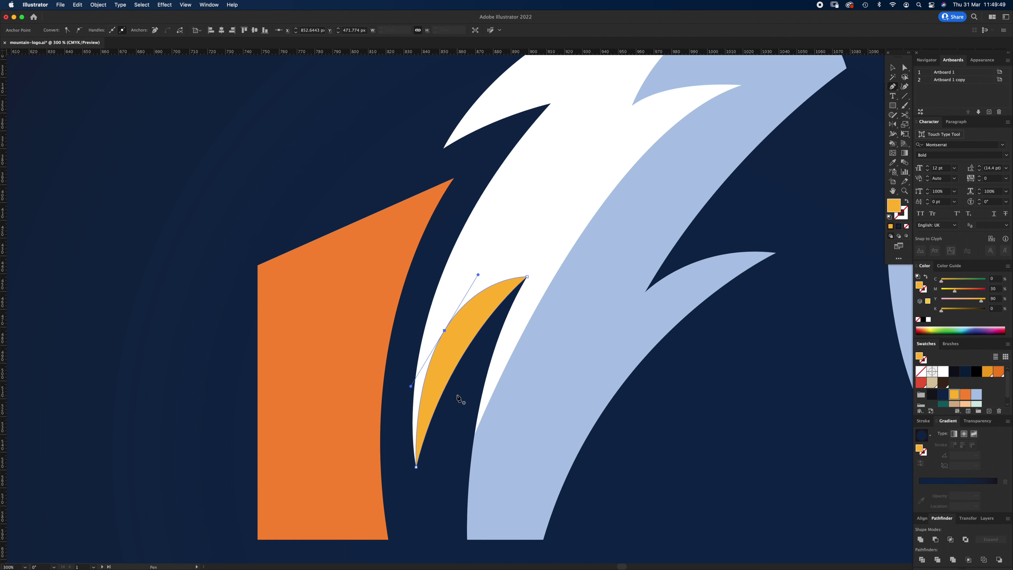
click(976, 395)
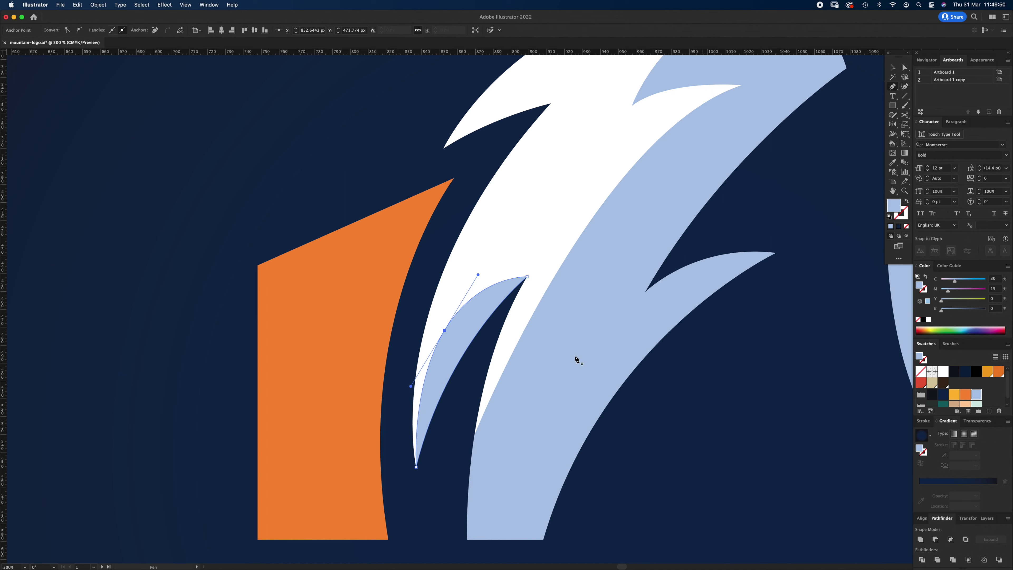
super+click(446, 236)
- Duplicate in place the white shape's edge around the middle back feather and fill the copy with yellow
drag(493, 174, 517, 316)
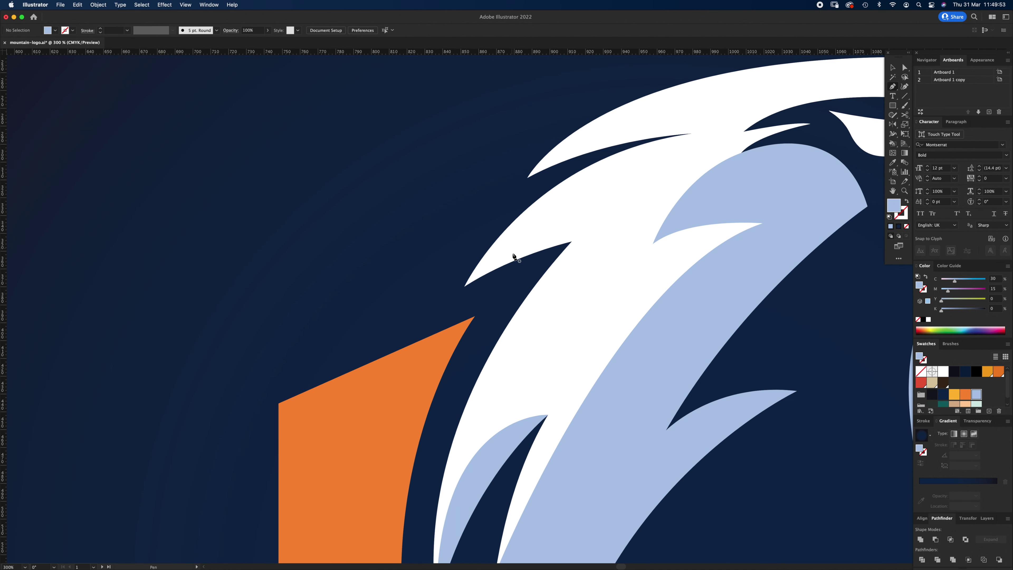
click(465, 286)
key(v)
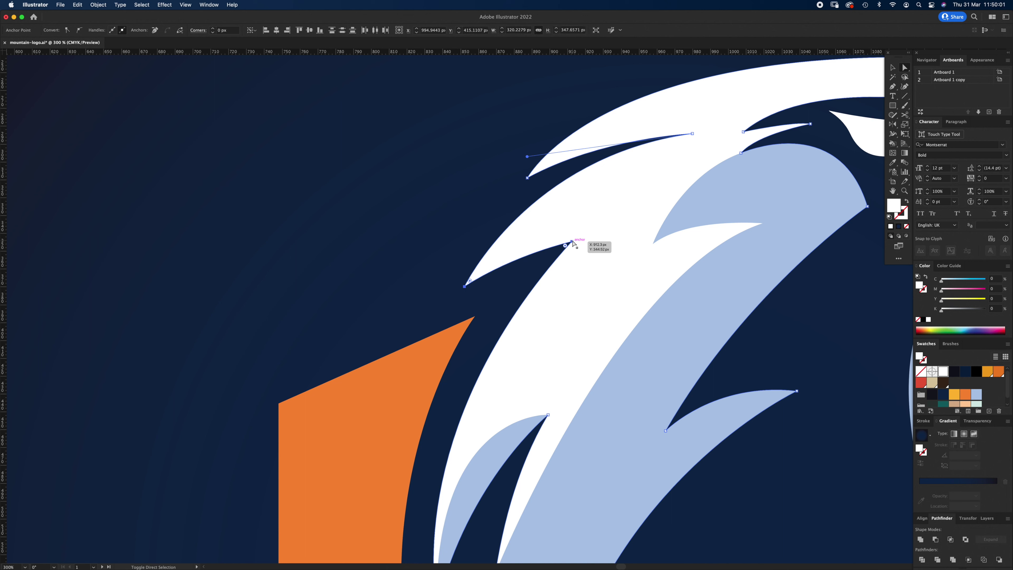
click(611, 307)
key(a)
click(608, 298)
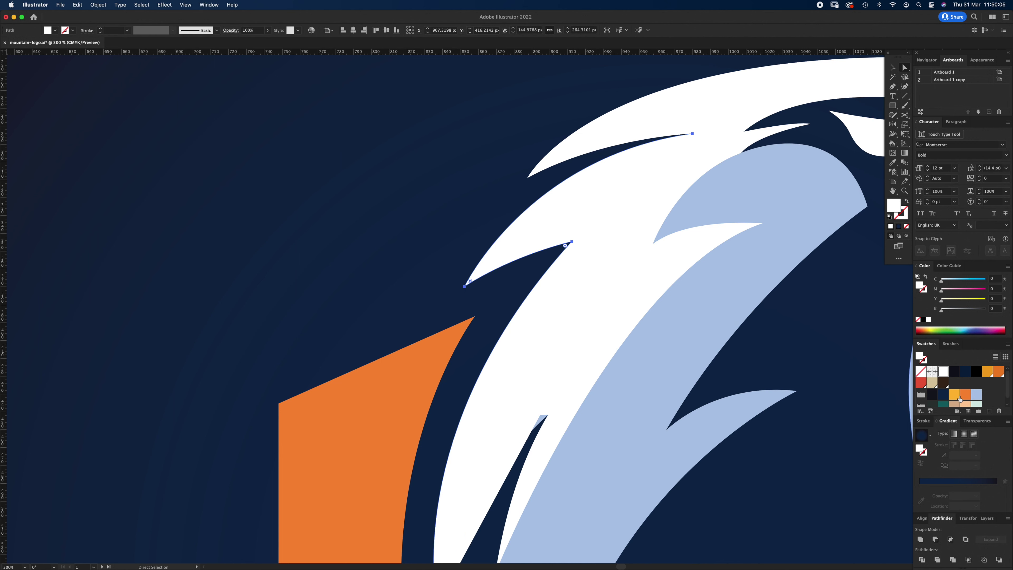
click(959, 398)
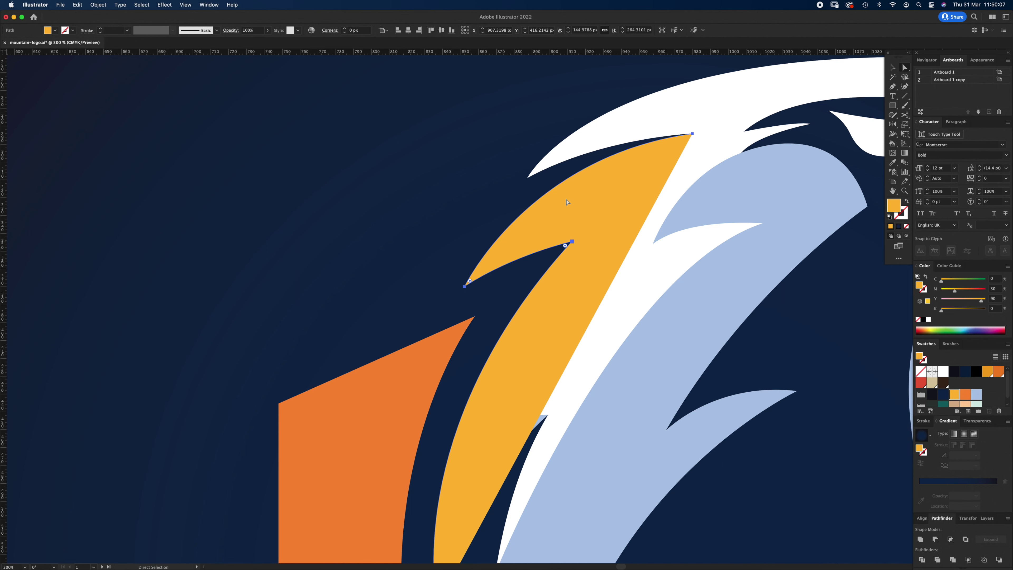
- Delete the yellow copy's lowest tip point so only the middle back feather section remains
scroll(487, 418, down, 5)
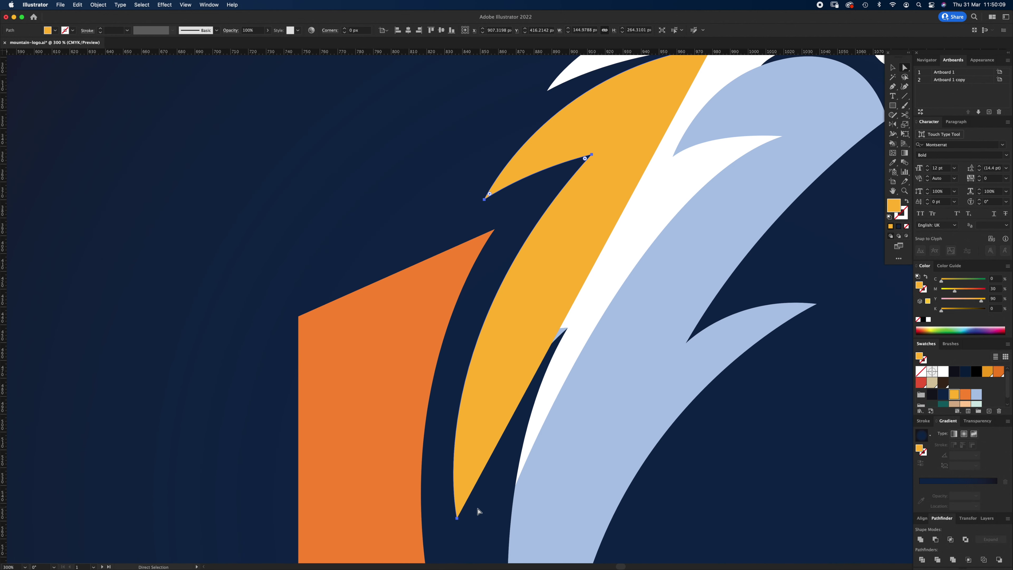
key(super+z)
key(super+shift+z)
click(448, 503)
click(459, 519)
key(super+z)
drag(548, 188, 521, 372)
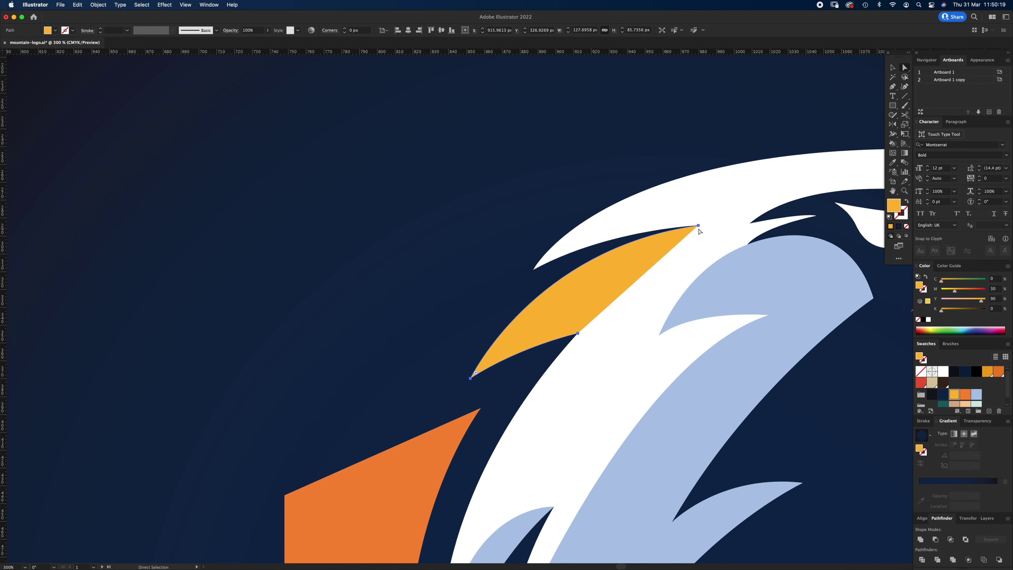
- Add an anchor point midway on the feather's outer edge and delete the copy's uppermost point
key(p)
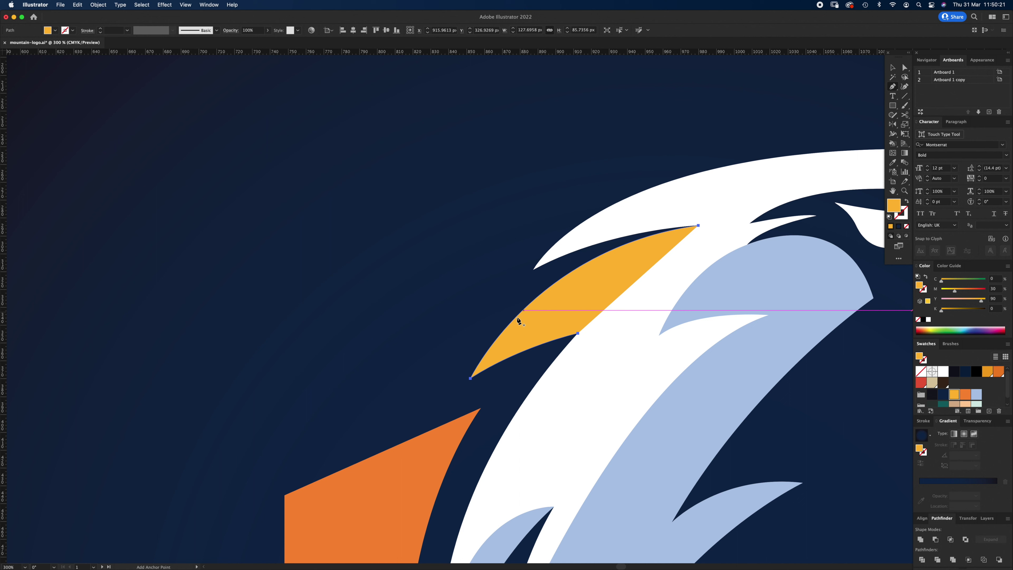
click(522, 310)
key(a)
click(698, 225)
key(Delete)
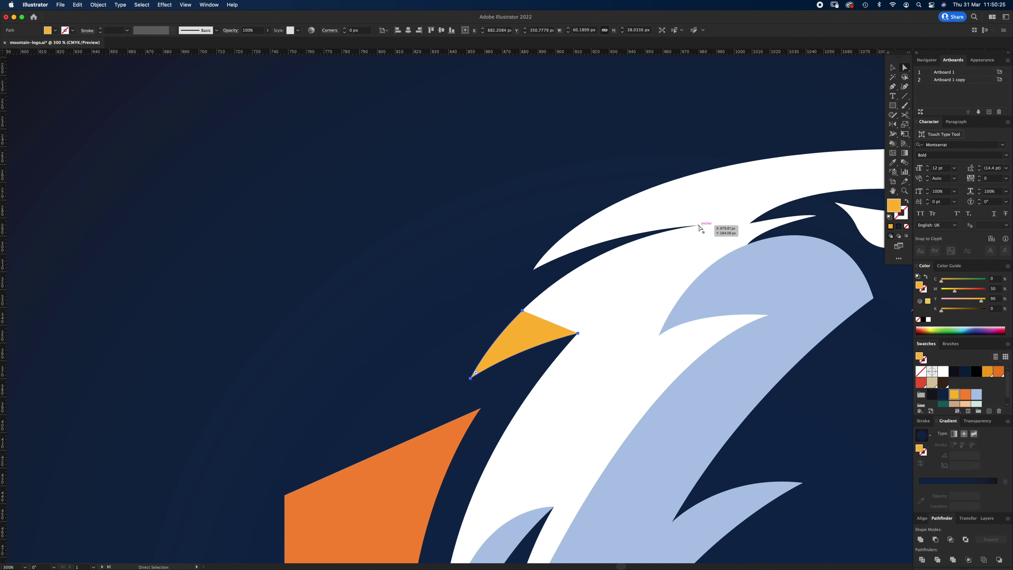
- Extend the feather's lower edge with a curved Pen segment into the head and close the path straight at the outer edge point
key(p)
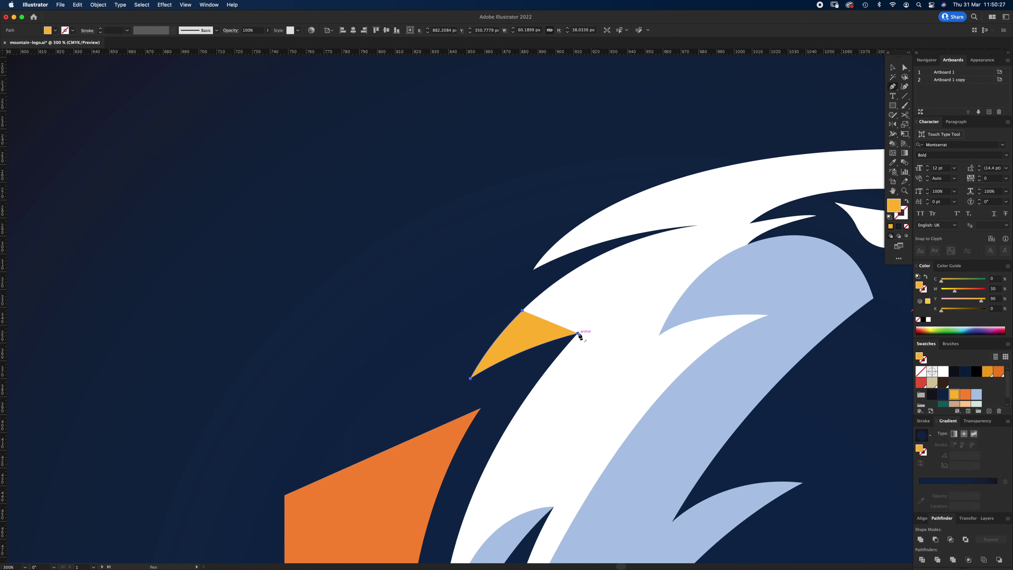
click(578, 333)
drag(652, 319, 678, 318)
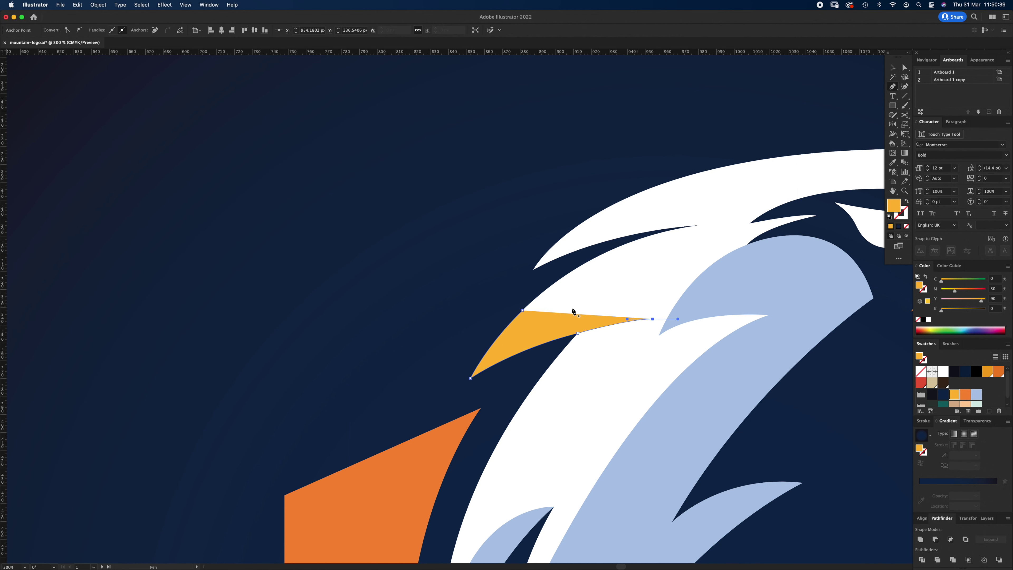
click(652, 319)
drag(522, 310, 474, 324)
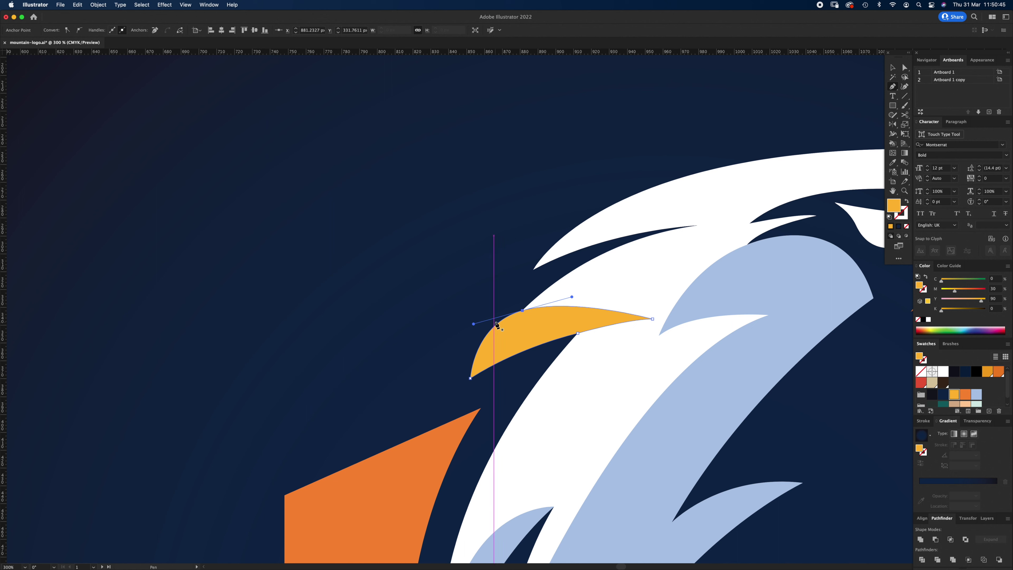
key(super+z)
click(523, 310)
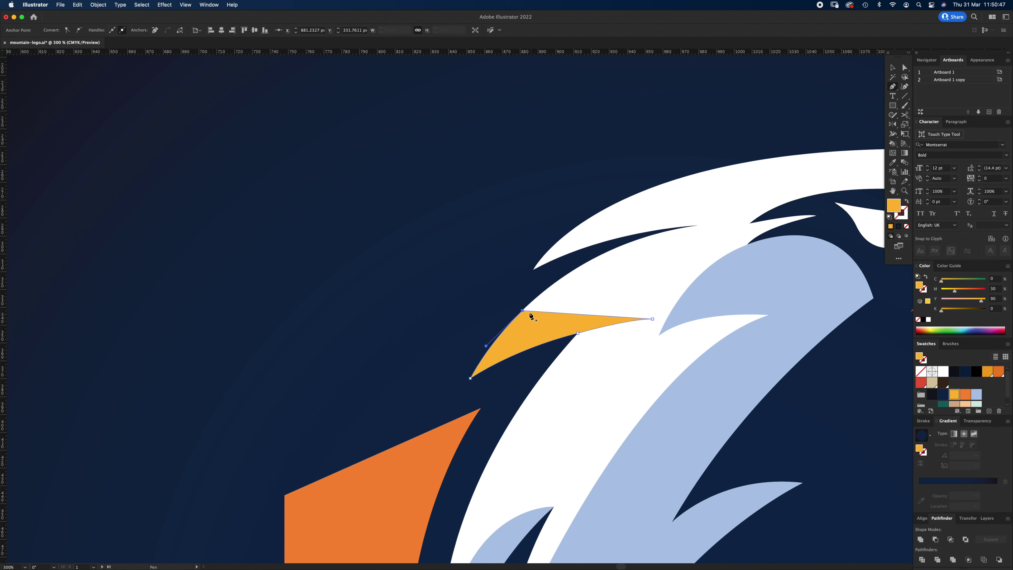
- Bow the straight upper edge outward into an arc and fill the middle feather shadow with light blue
key(a)
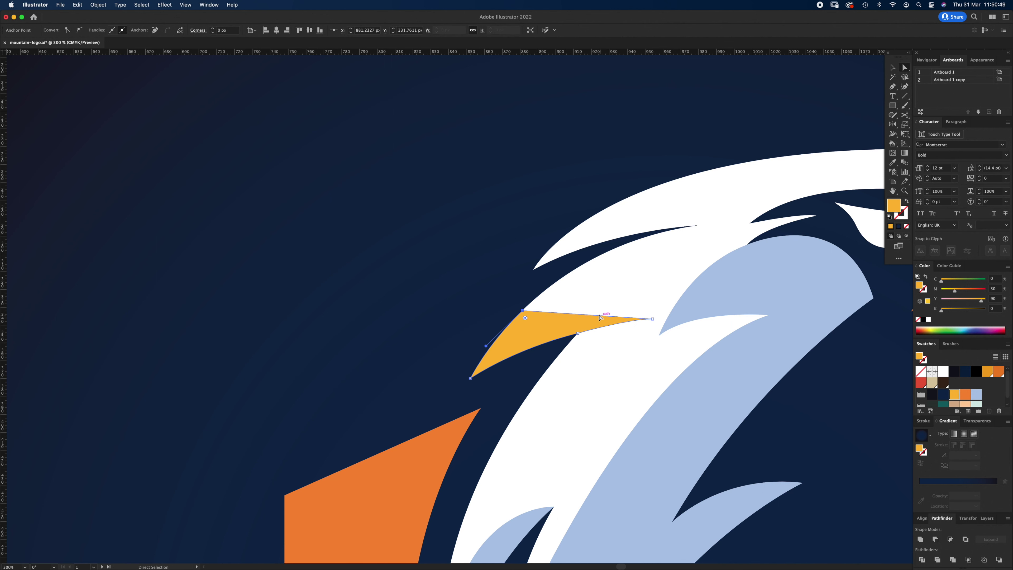
drag(587, 314, 554, 297)
key(p)
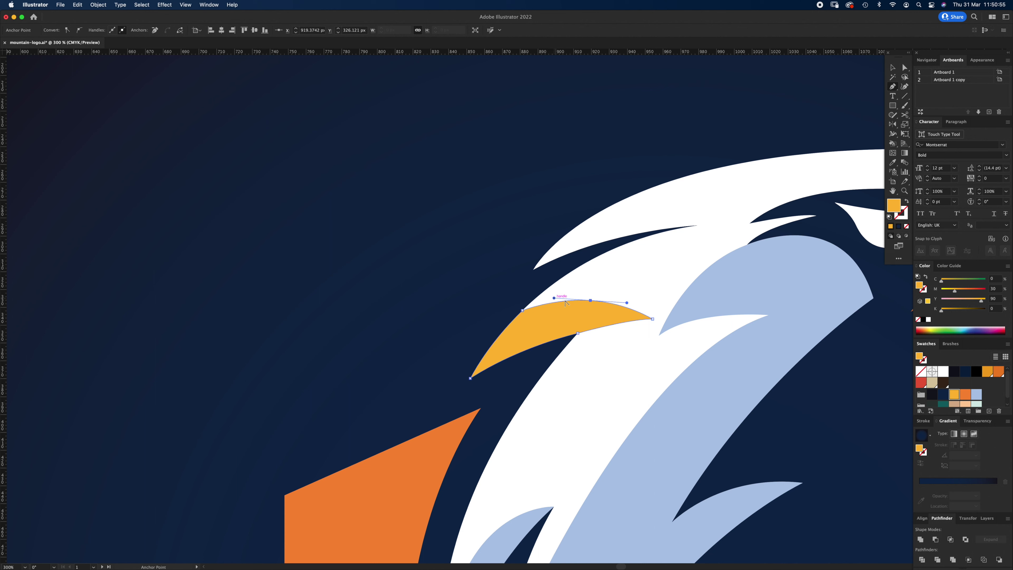
key(a)
click(977, 397)
click(446, 259)
- Duplicate in place the white head shape's edge segments around the uppermost back feather tip
key(z)
alt+click(608, 411)
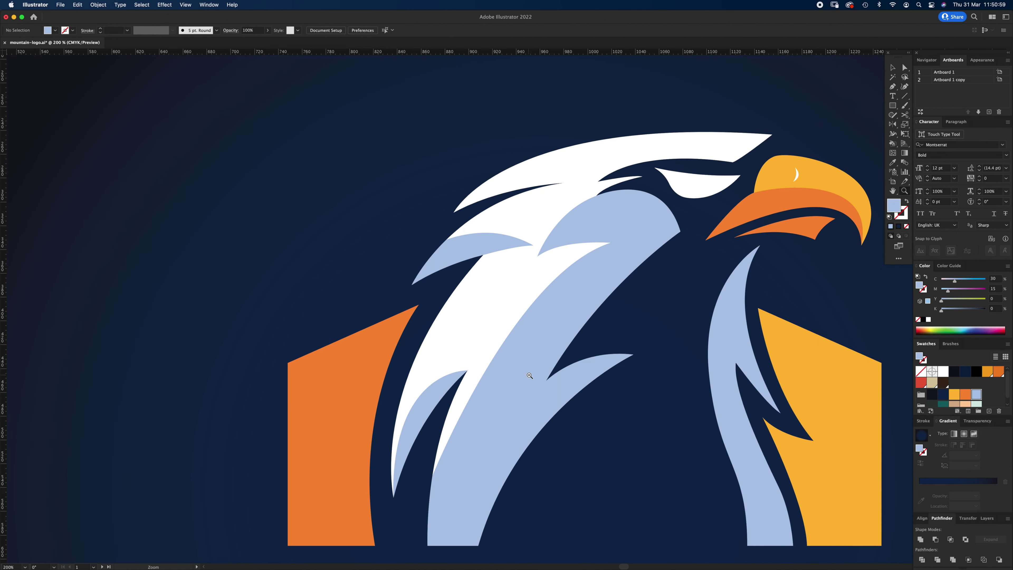
alt+click(529, 377)
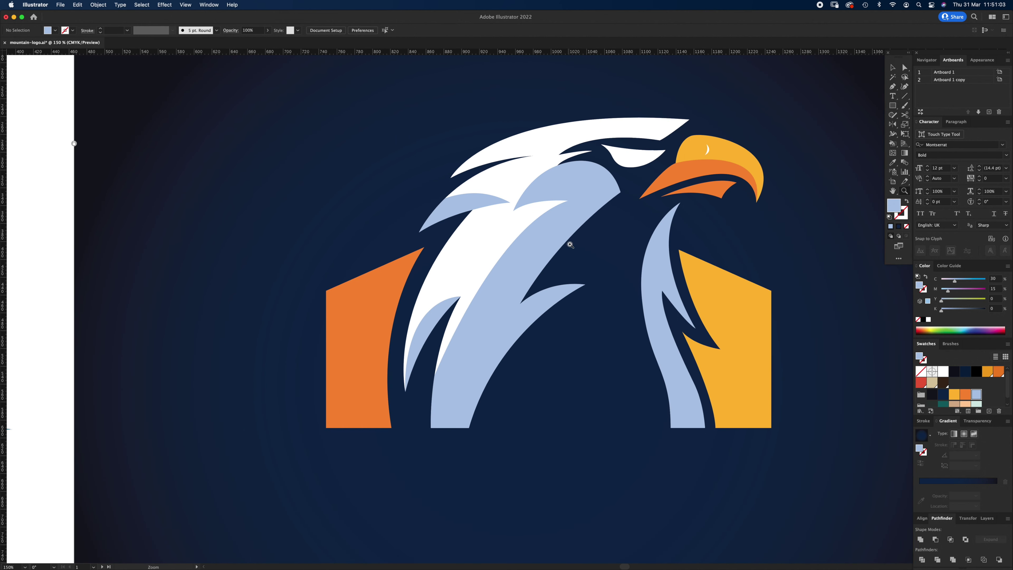
click(492, 174)
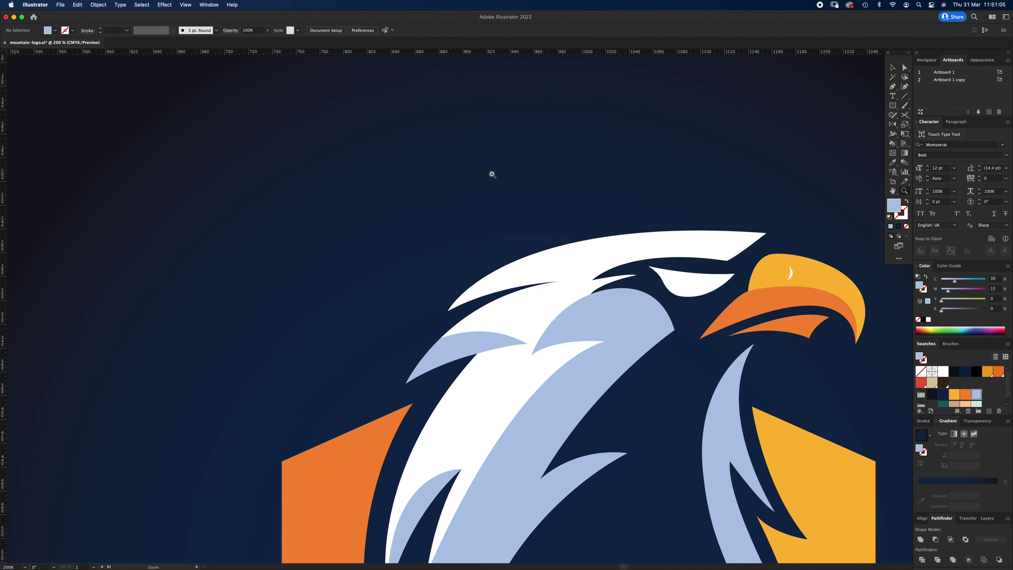
click(534, 325)
key(a)
click(393, 282)
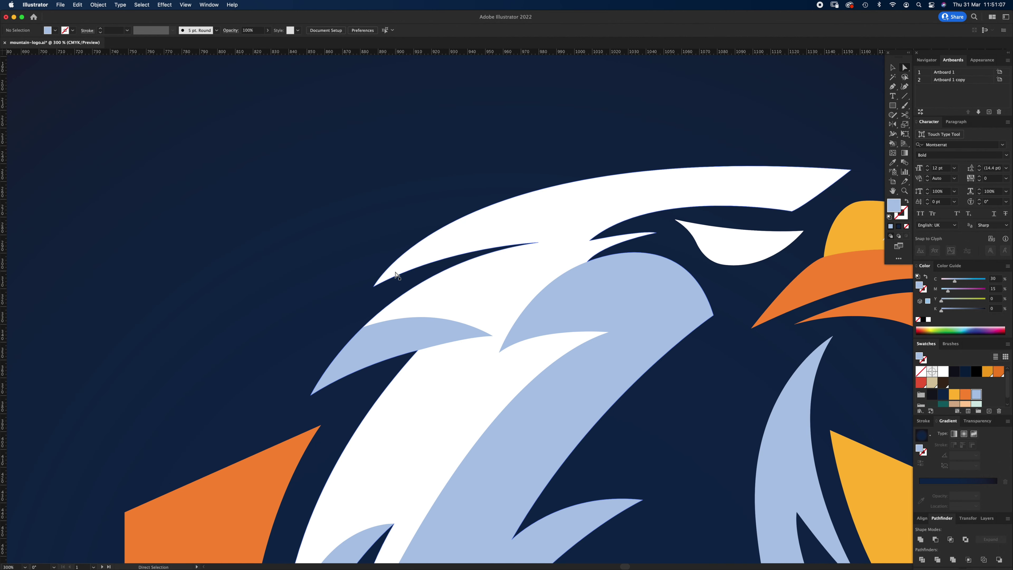
click(374, 286)
key(super+c)
key(super+f)
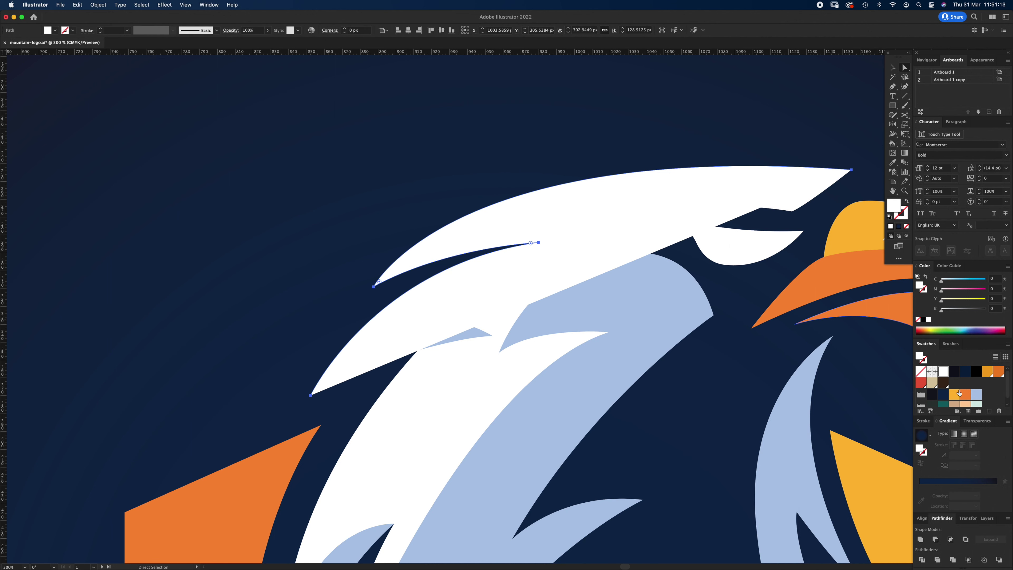
- Fill the duplicated head edge with yellow and delete its anchor points at the lower feather tip and the brow's front tip
click(958, 394)
click(311, 396)
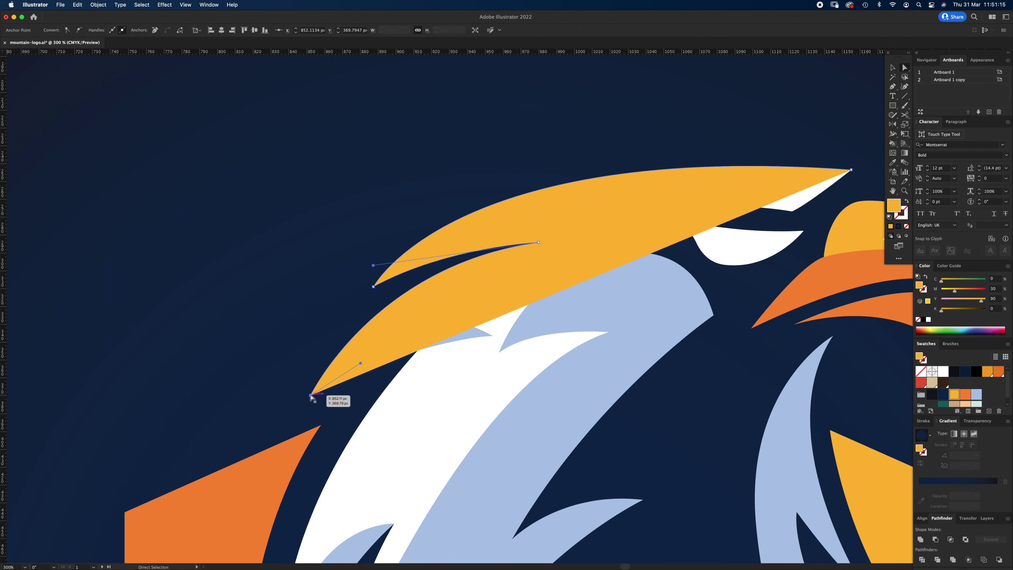
key(Delete)
click(852, 170)
key(Delete)
- Close the uppermost feather shadow with a curved Pen segment back to the feather tip and fill it with light blue
key(p)
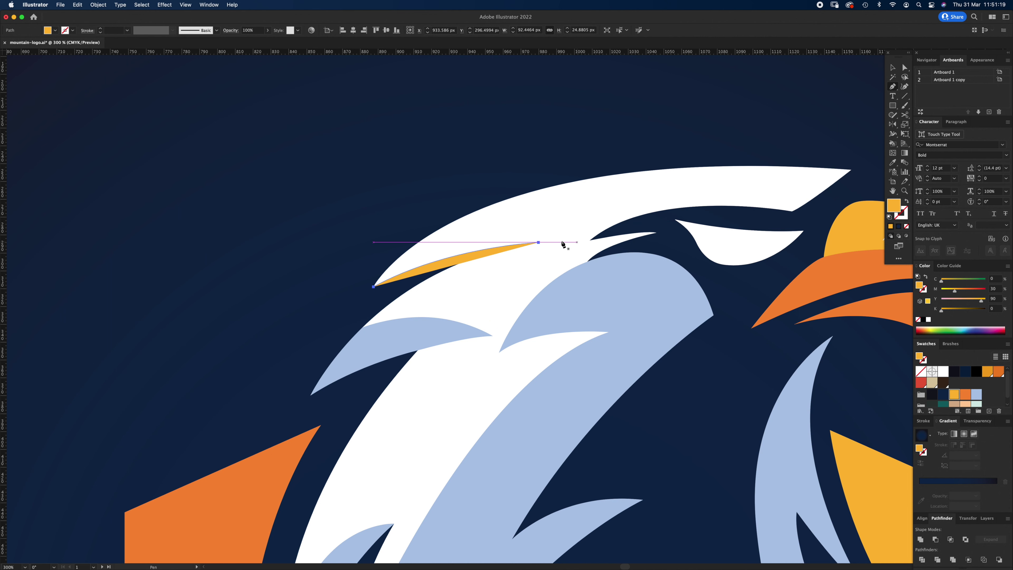
click(539, 241)
drag(374, 287, 299, 355)
click(975, 397)
super+click(335, 296)
- Narrow the whole eagle artwork horizontally to about 435 px wide, keeping its height
alt+click(541, 419)
alt+click(540, 420)
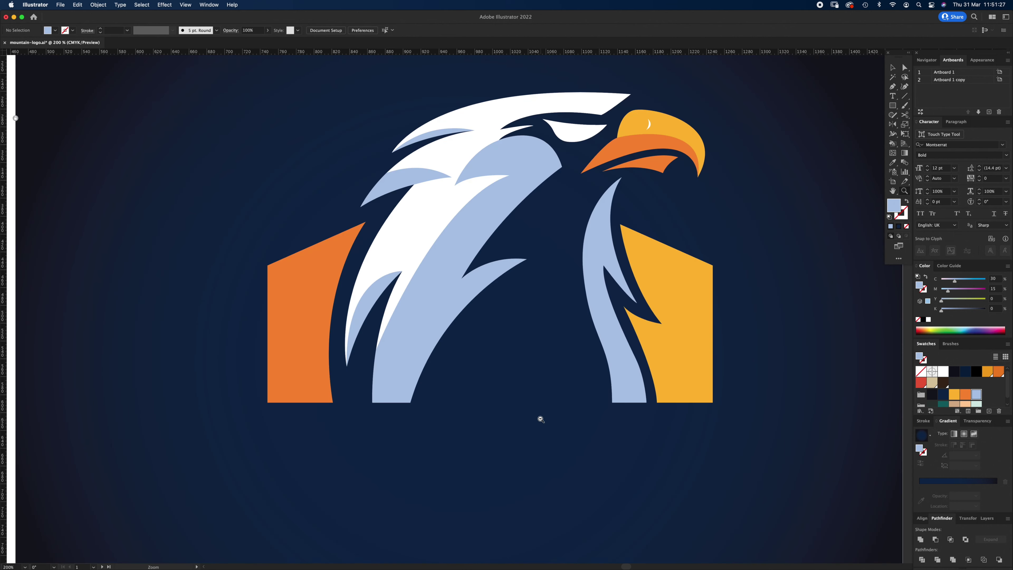
alt+click(540, 416)
drag(462, 253, 510, 376)
key(v)
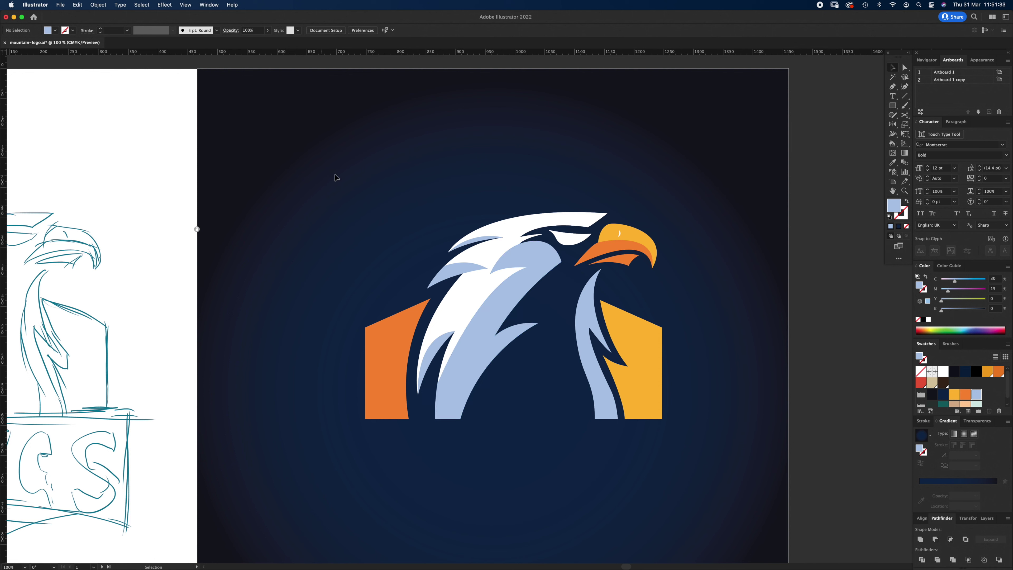
key(super+a)
drag(662, 315, 624, 320)
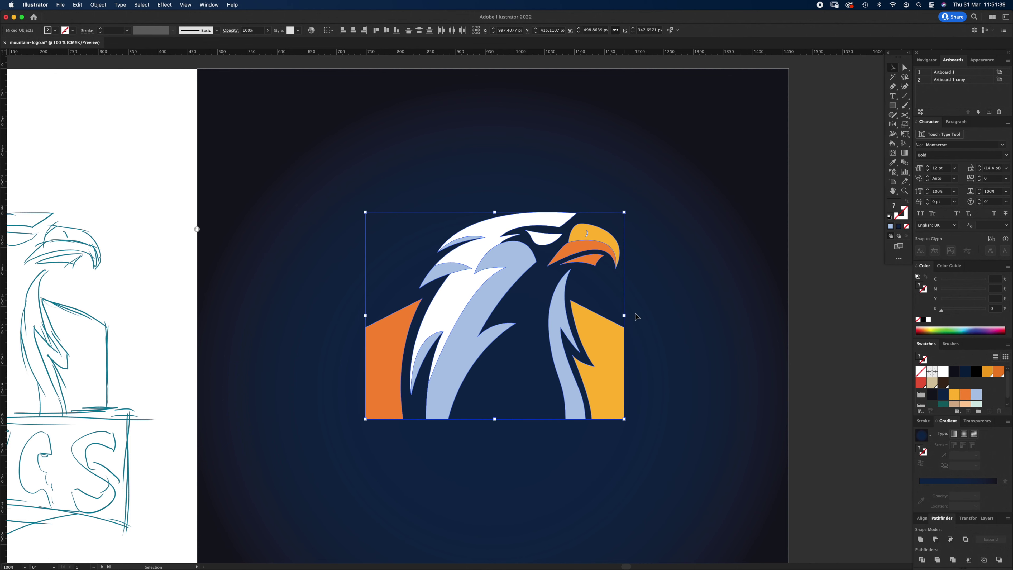
click(659, 312)
drag(486, 432, 640, 343)
- Add the text WINGS in Montserrat Bold below the eagle and fill it with white
key(z)
alt+click(555, 329)
drag(518, 348, 530, 363)
key(v)
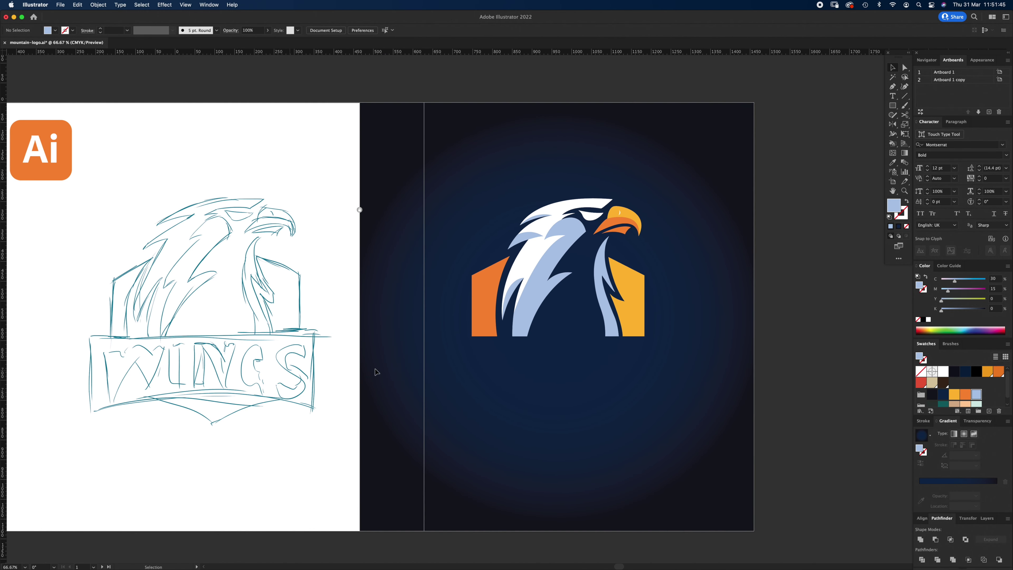
key(t)
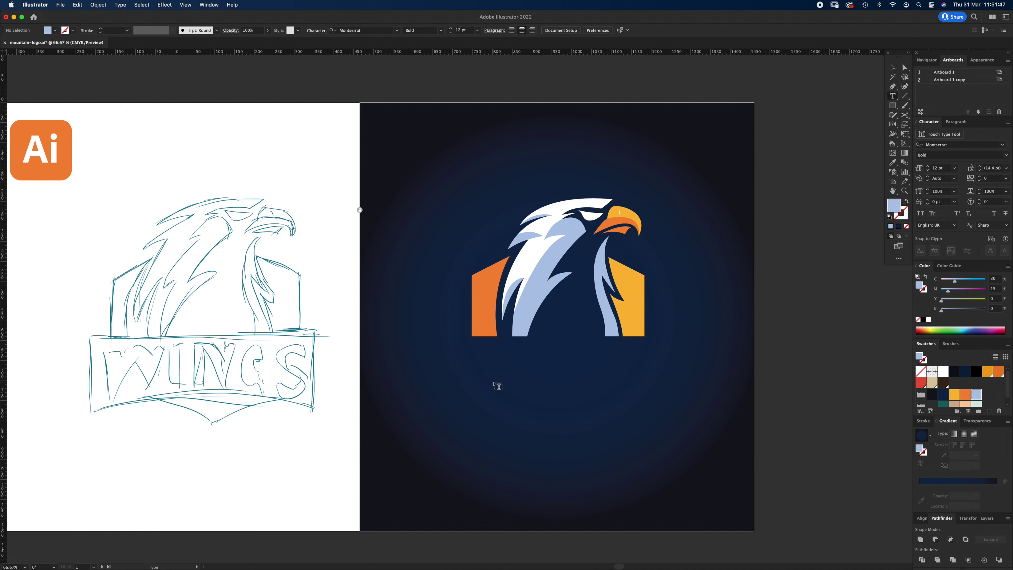
click(498, 386)
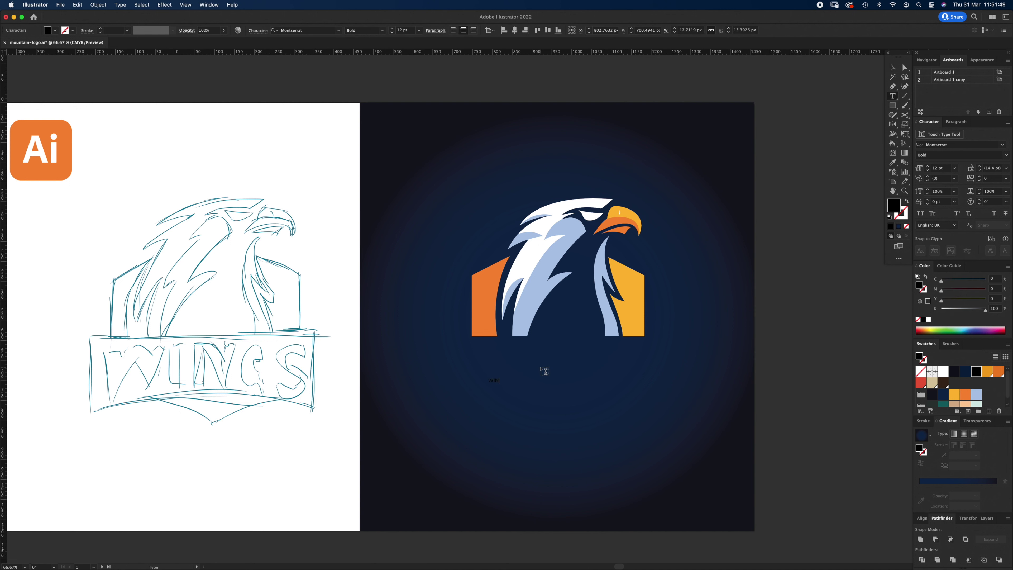
text(WINGS)
key(ctrl+a)
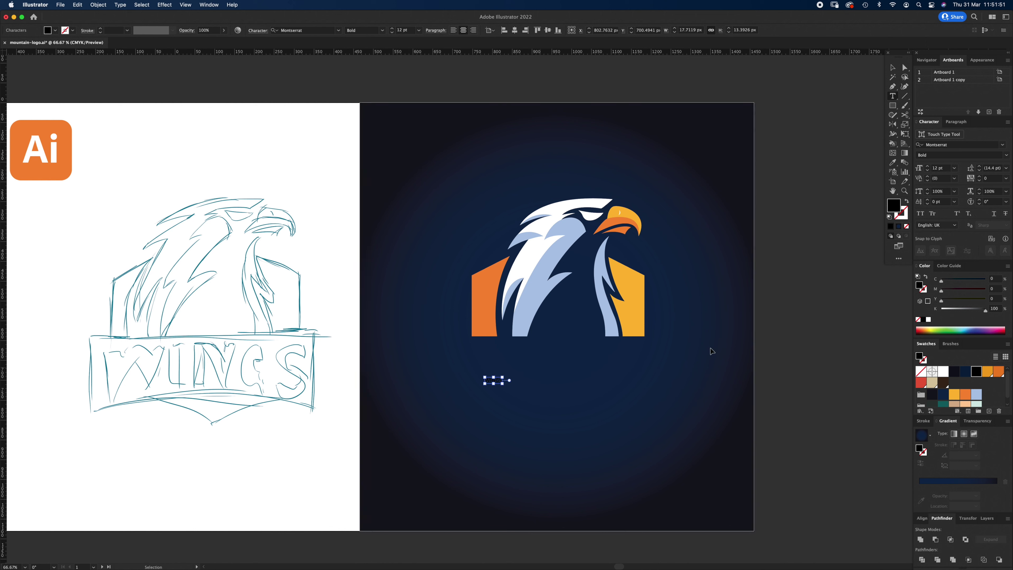
click(942, 373)
key(Escape)
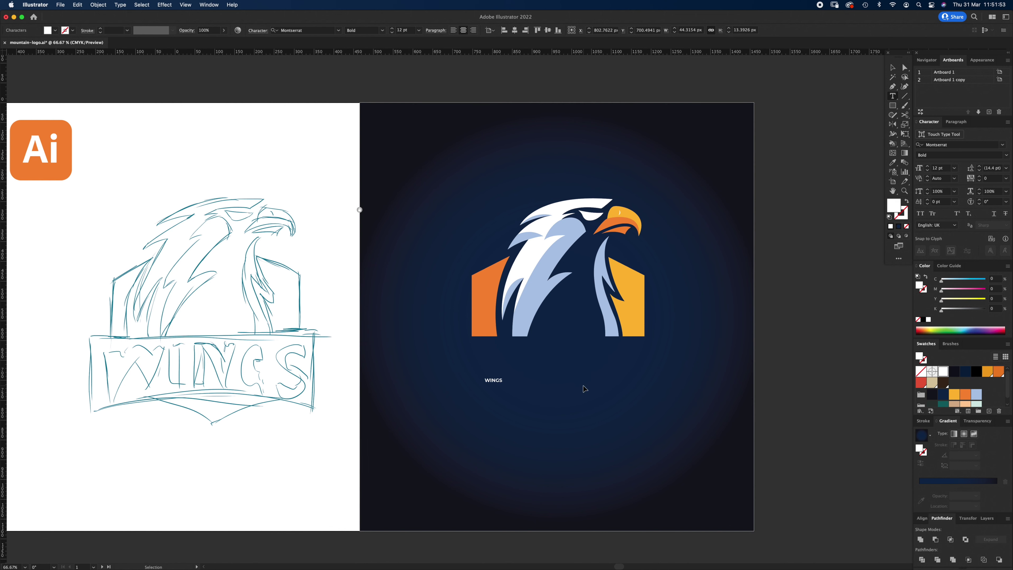
- Scale the WINGS text up to about 553 px wide and position it directly beneath the eagle
drag(510, 379, 664, 329)
drag(600, 355, 584, 375)
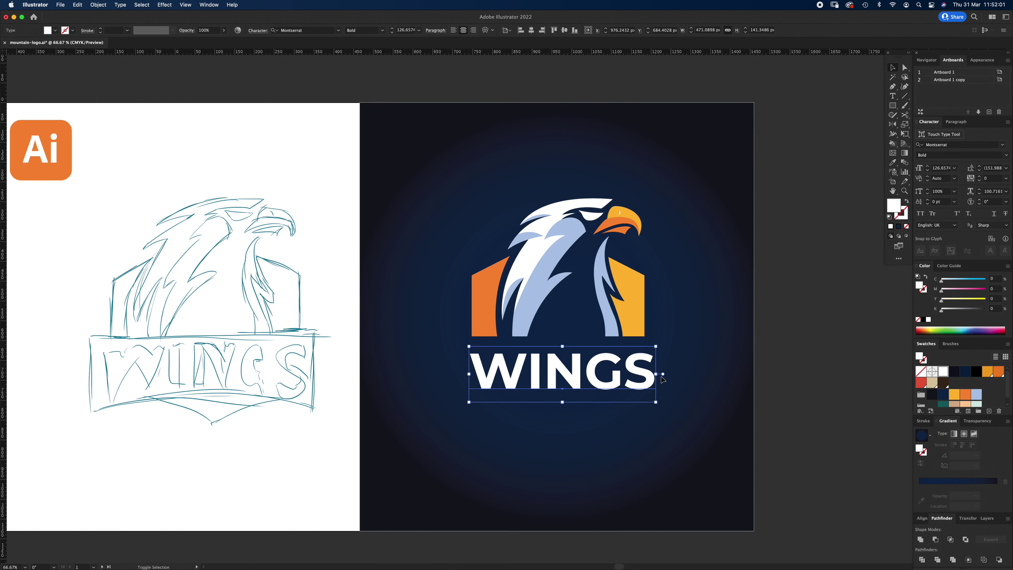
mouse_move(657, 374)
mouse_down()
mouse_move(674, 373)
mouse_move(621, 386)
mouse_up()
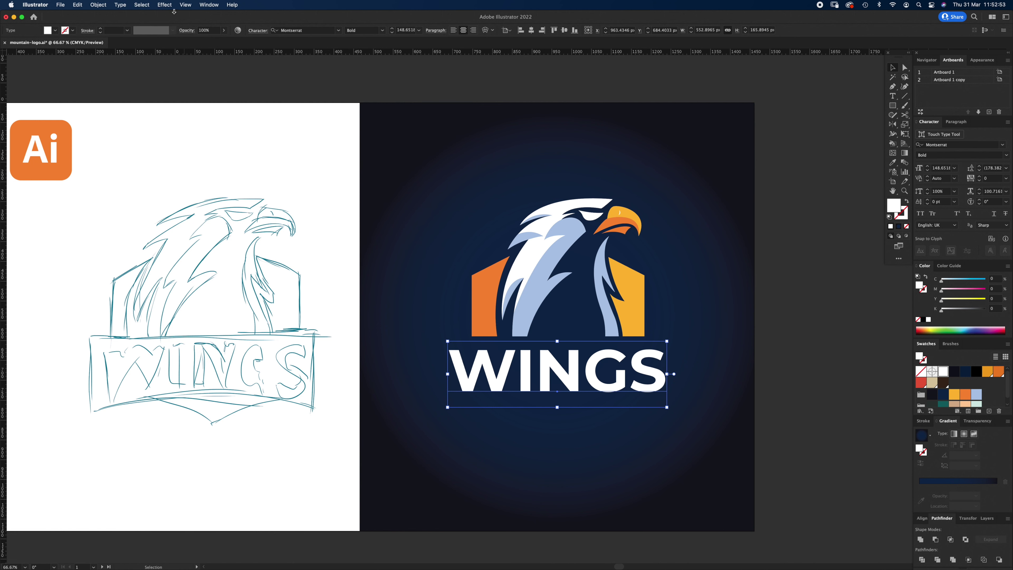
- Apply a horizontal Bulge warp with a -7% bend to the WINGS text
click(166, 6)
mouse_move(239, 138)
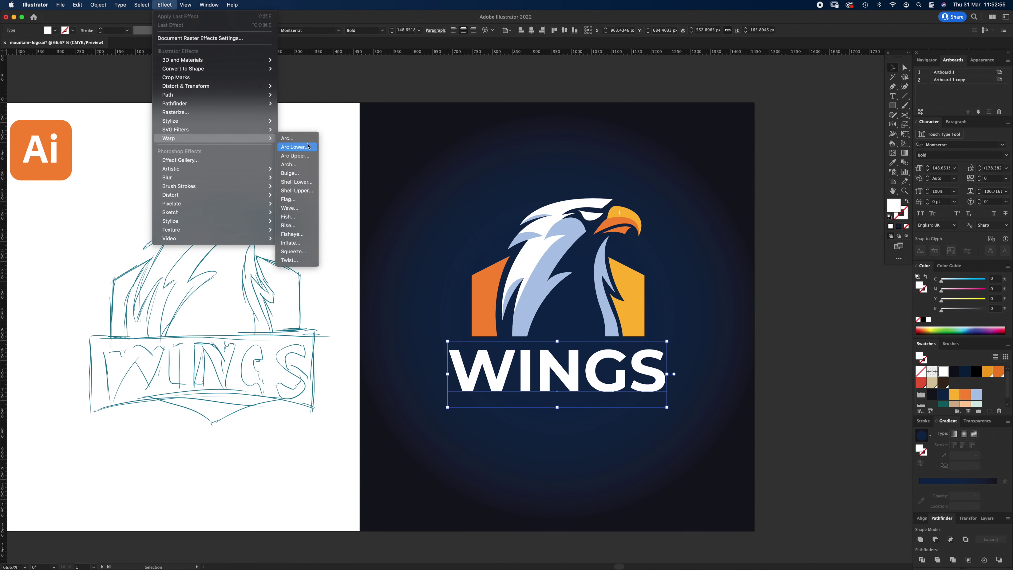
click(303, 172)
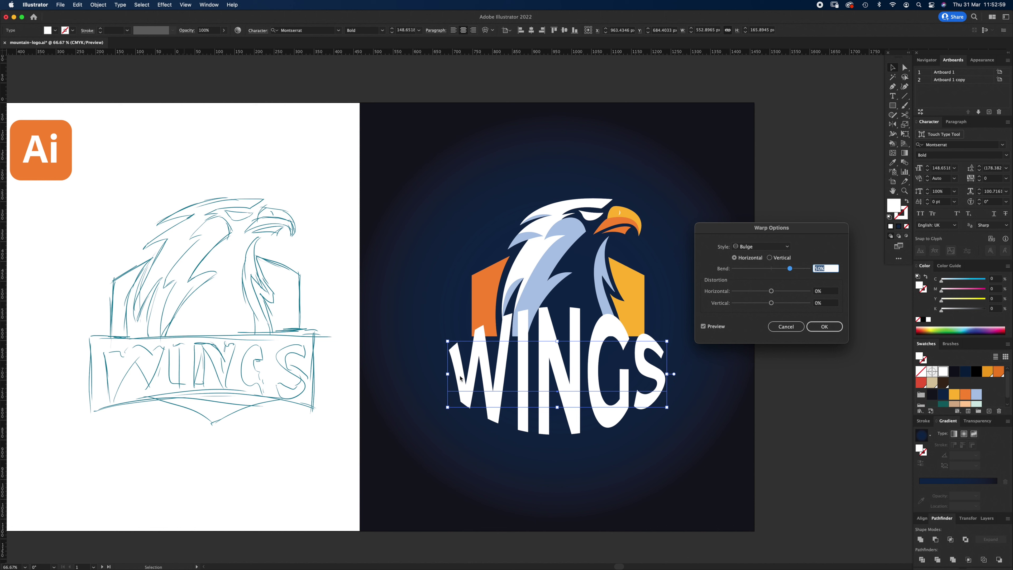
drag(767, 270, 785, 270)
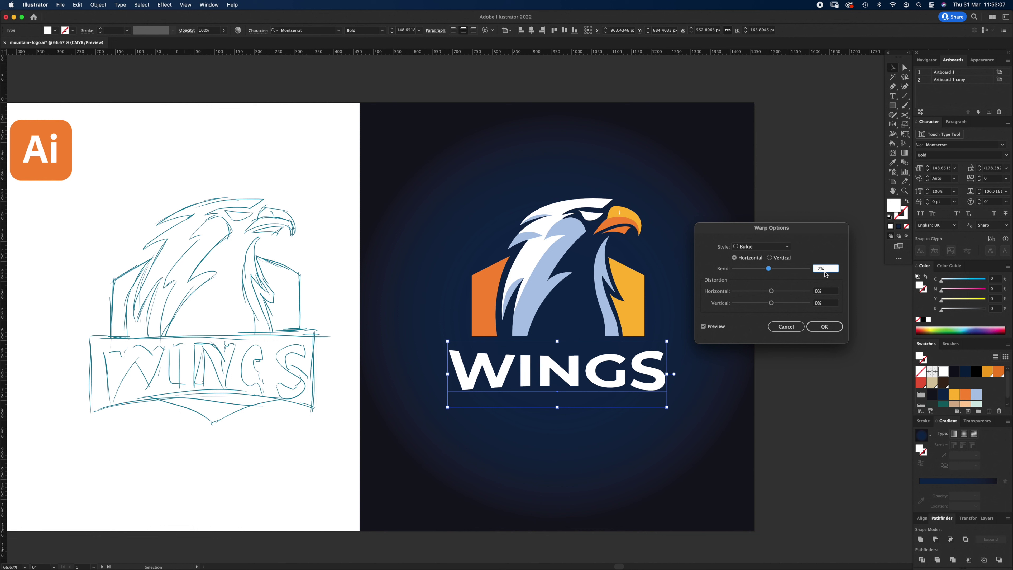
click(824, 326)
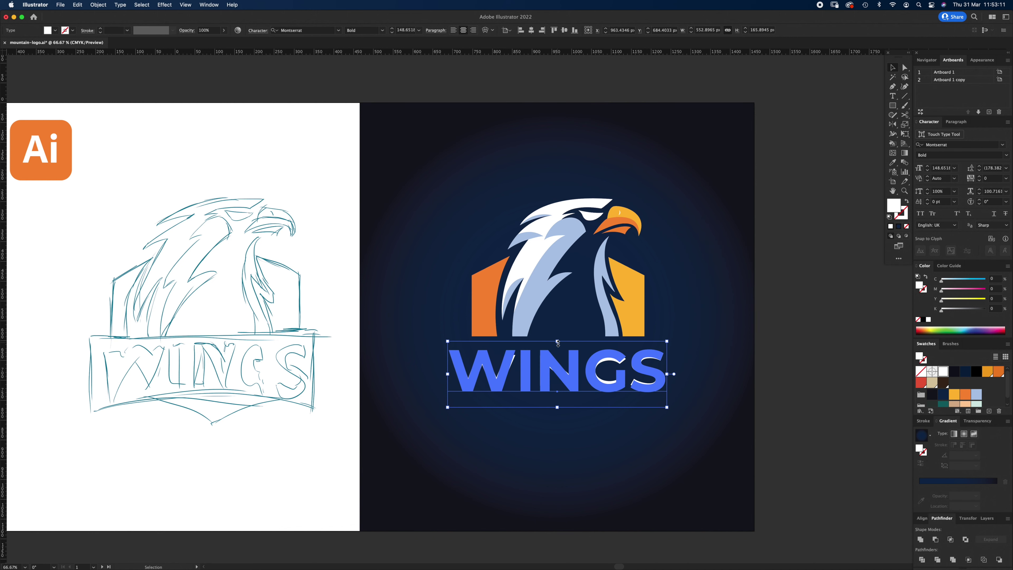
- Expand the appearance of the warped text and resize the lettering to about 583 × 117 px
click(98, 5)
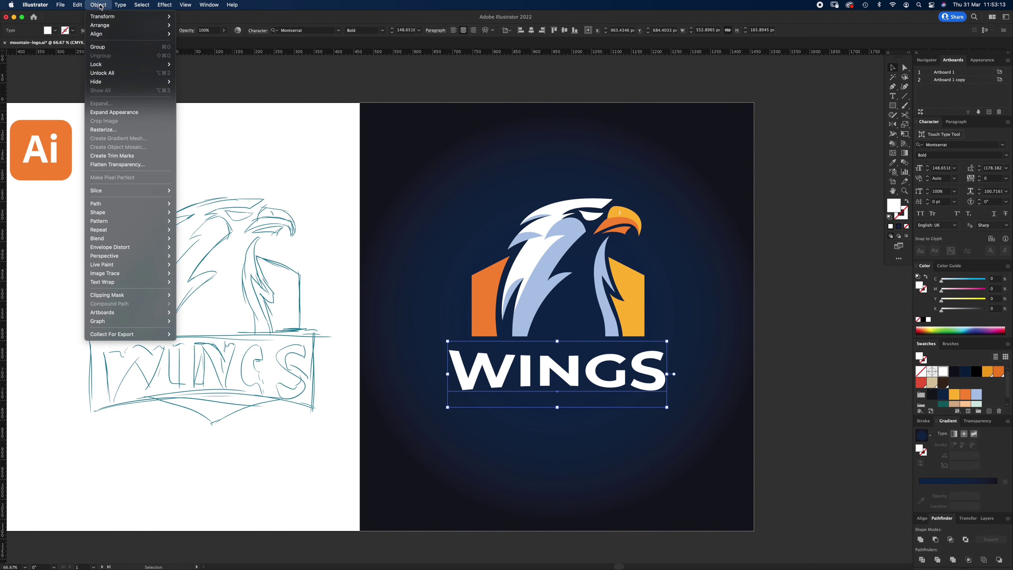
click(115, 112)
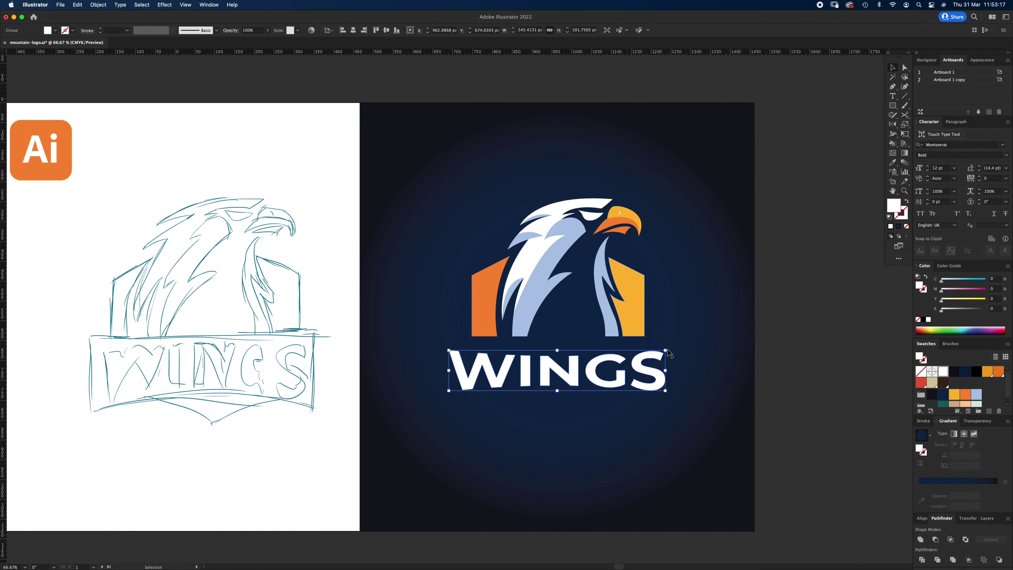
drag(666, 370, 673, 370)
drag(558, 392, 575, 377)
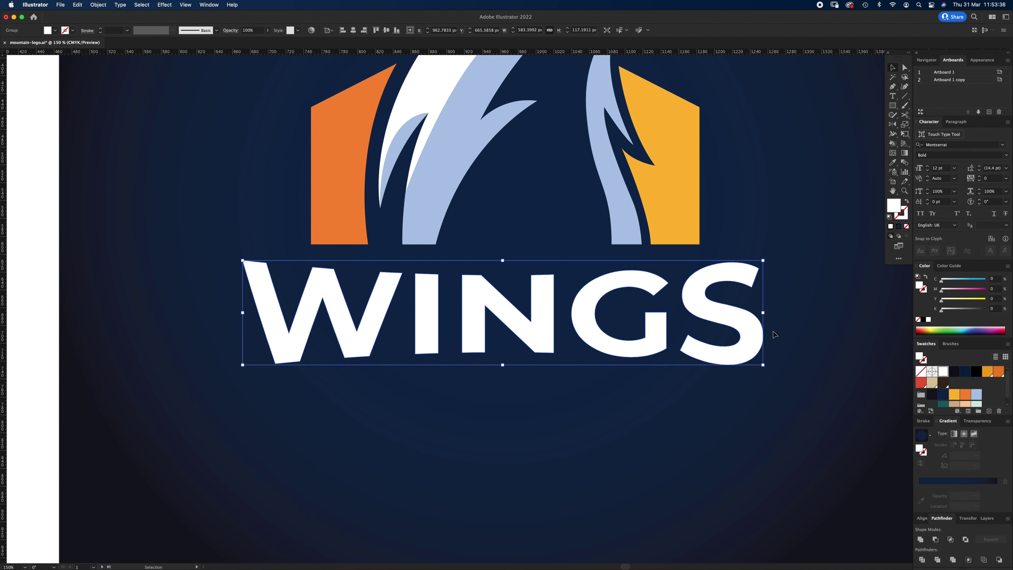
- Duplicate the WINGS lettering in place and fill the copy with yellow
key(super+c)
click(952, 397)
click(952, 394)
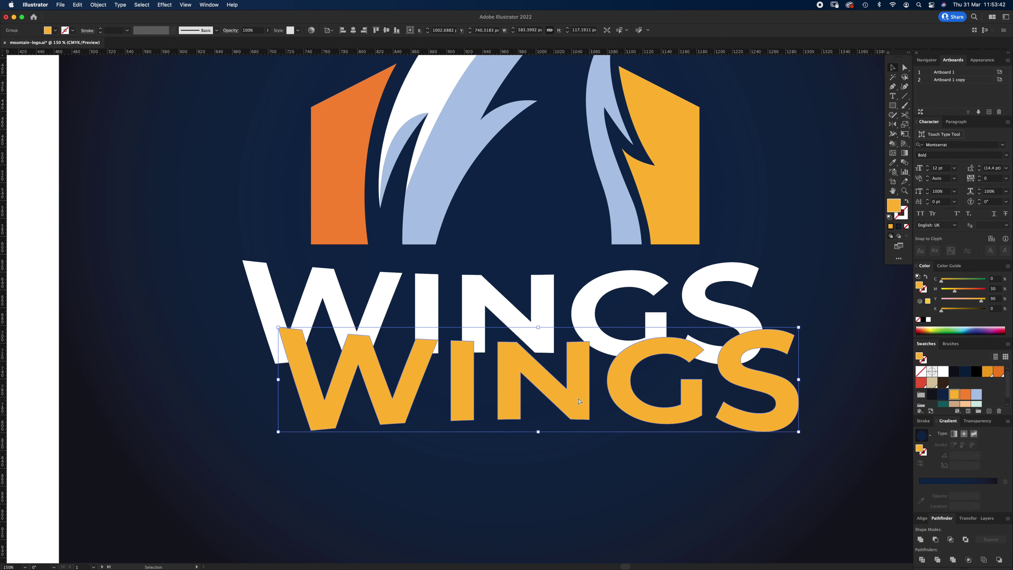
- Draw a wide ellipse about 773 × 148 px covering the lower part of the yellow lettering
click(893, 105)
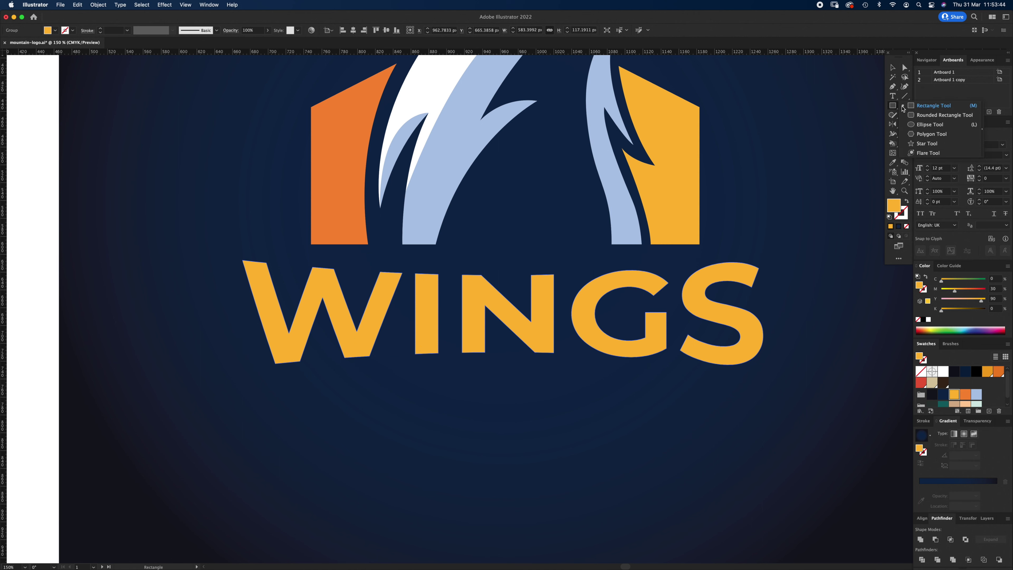
click(923, 124)
drag(165, 311, 849, 424)
key(v)
click(617, 276)
key(super+shift+bracketright)
click(511, 451)
click(535, 396)
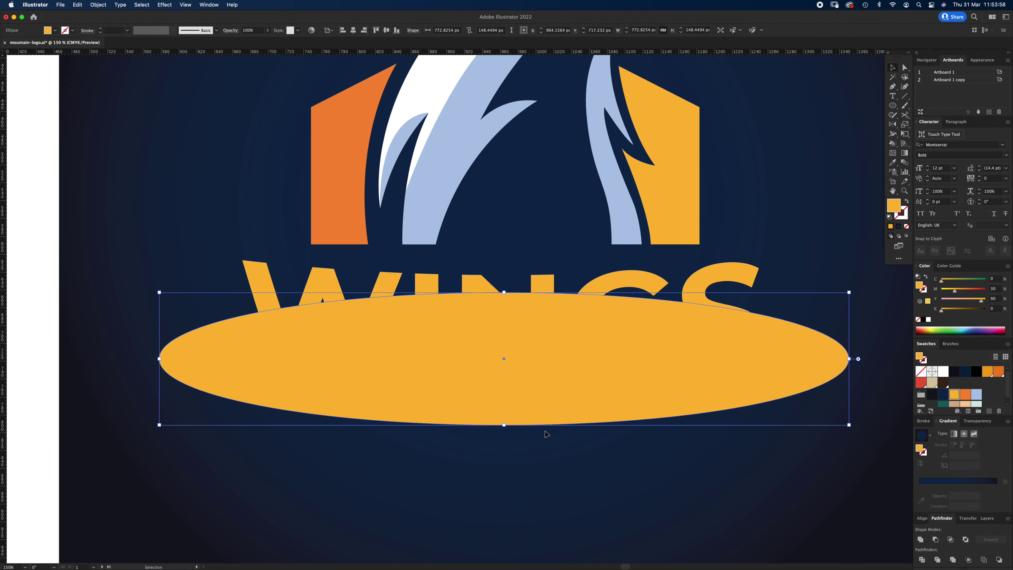
- Divide the yellow lettering with the ellipse and delete the ellipse area surrounding the letters
shift+click(636, 283)
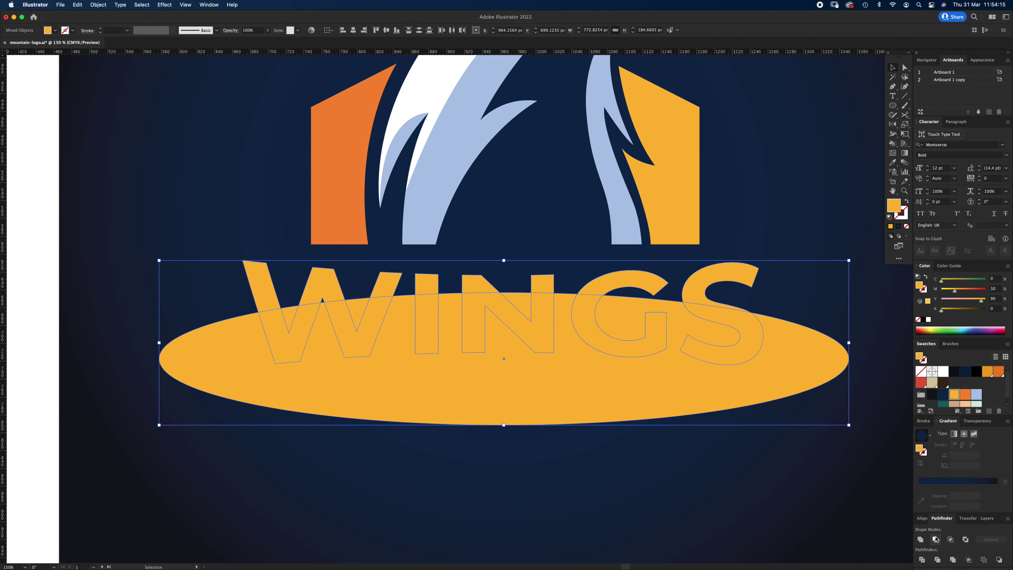
click(922, 560)
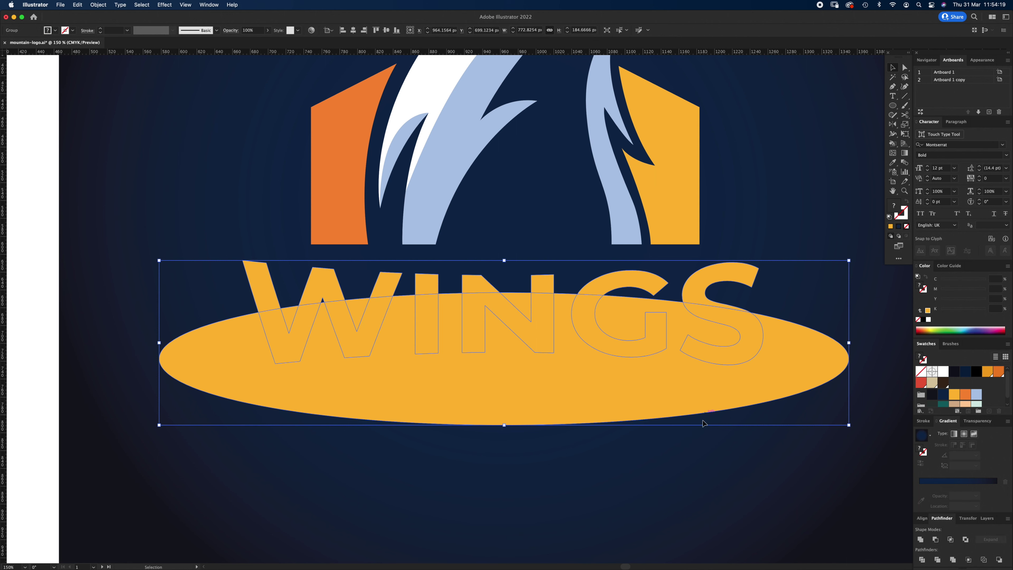
key(a)
click(685, 472)
click(609, 380)
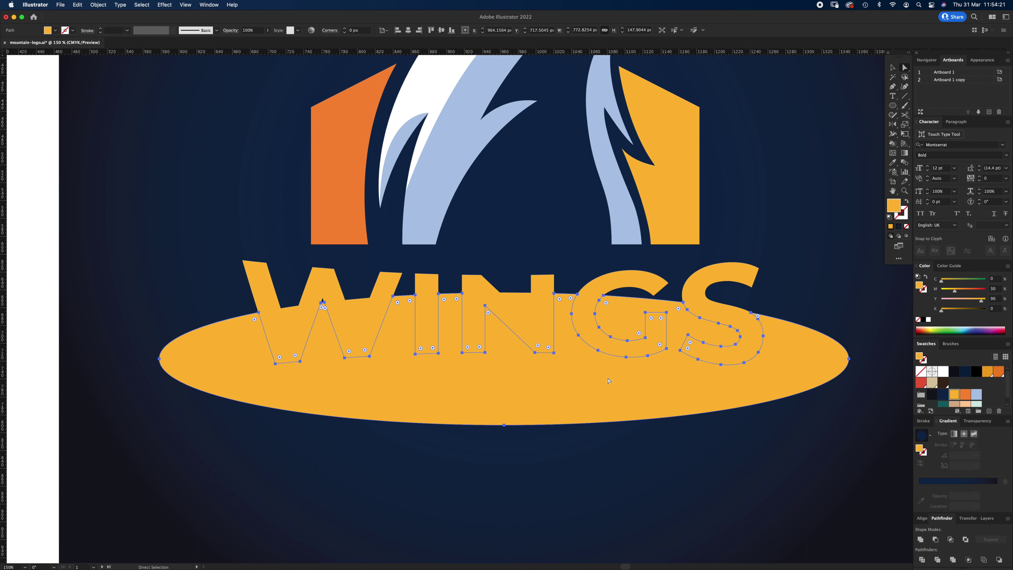
key(Delete)
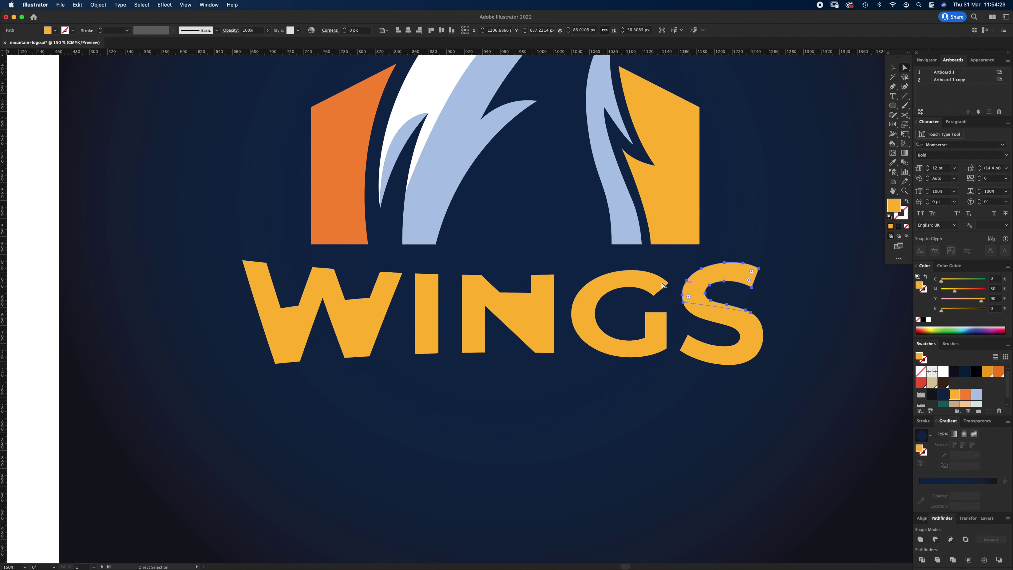
- Delete the yellow upper pieces of the S, G, N and I, including the leftover fragment inside the N
click(623, 280)
key(Delete)
click(545, 286)
key(Delete)
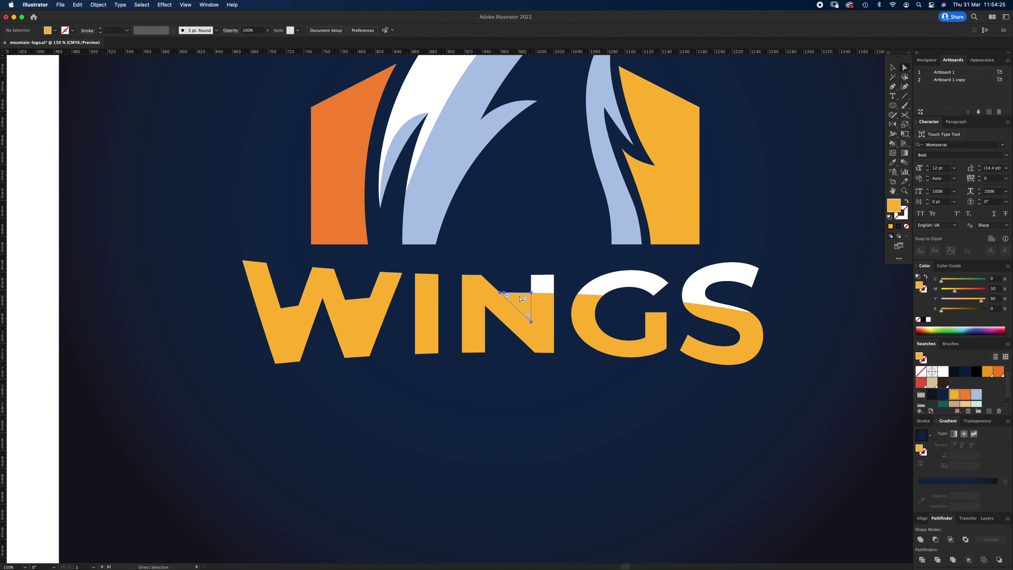
click(484, 288)
key(Delete)
click(427, 282)
key(Delete)
- Delete the yellow upper pieces of the W and the leftover fragments between its strokes
click(369, 289)
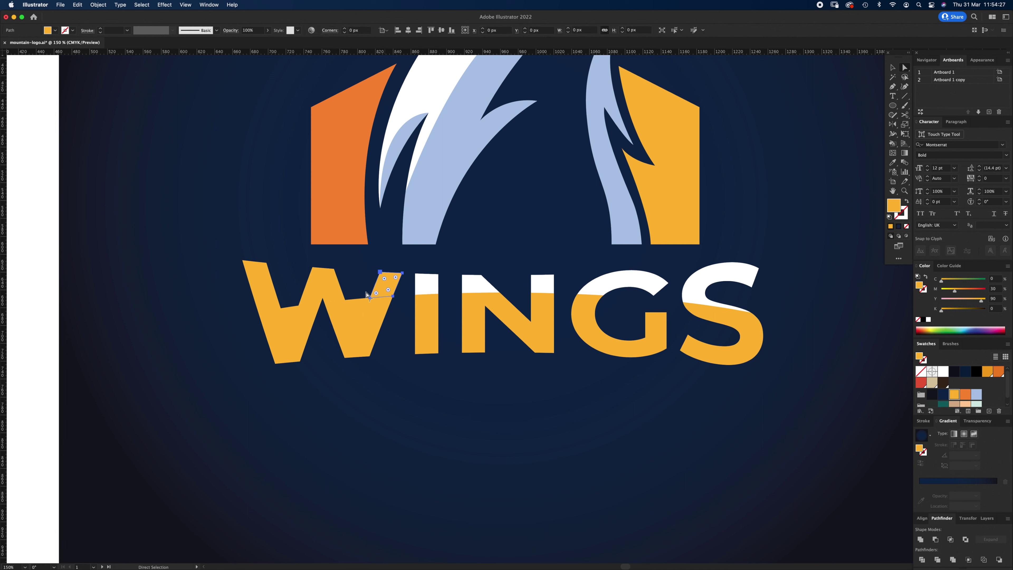
key(Delete)
click(356, 298)
key(Delete)
click(326, 282)
key(Delete)
click(290, 315)
key(Delete)
click(260, 284)
key(Delete)
- Group the yellow lower pieces of all the letters and fill them with light blue
click(285, 345)
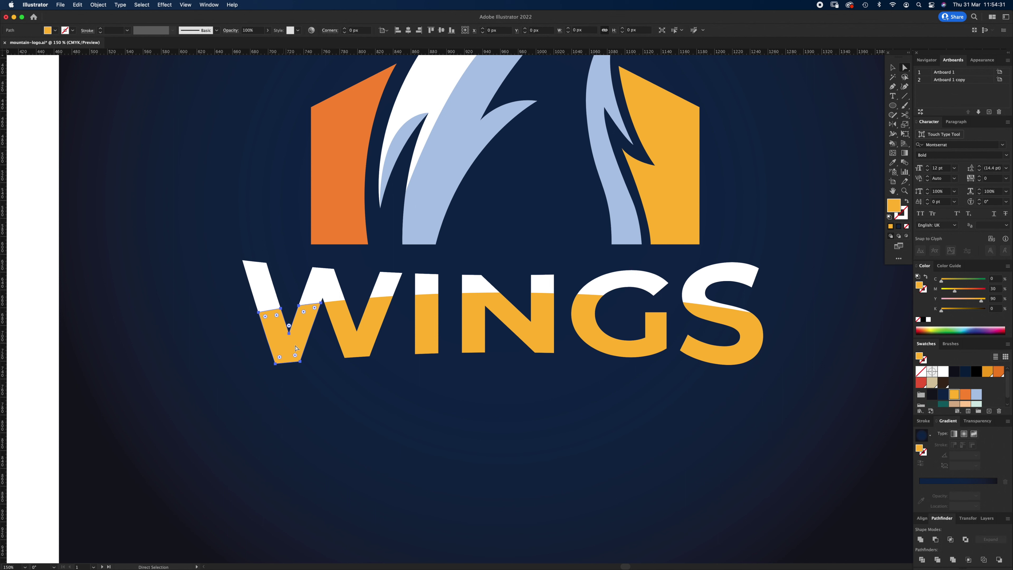
shift+click(361, 348)
shift+click(431, 336)
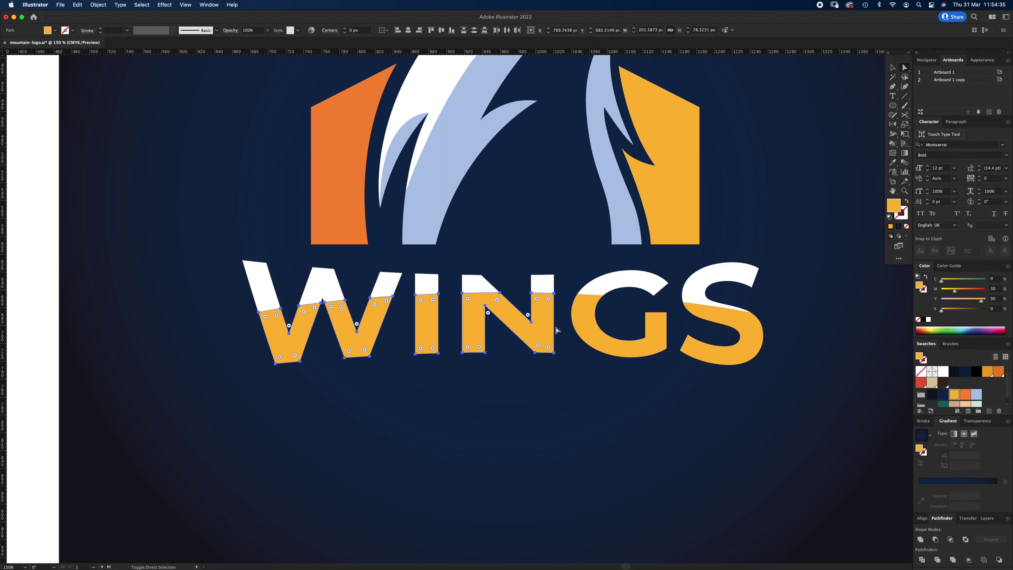
key(v)
key(super+g)
drag(732, 347, 760, 420)
key(super+z)
click(977, 395)
click(543, 410)
- Group the white lettering with its light-blue shading, and group the eagle artwork separately
key(super+0)
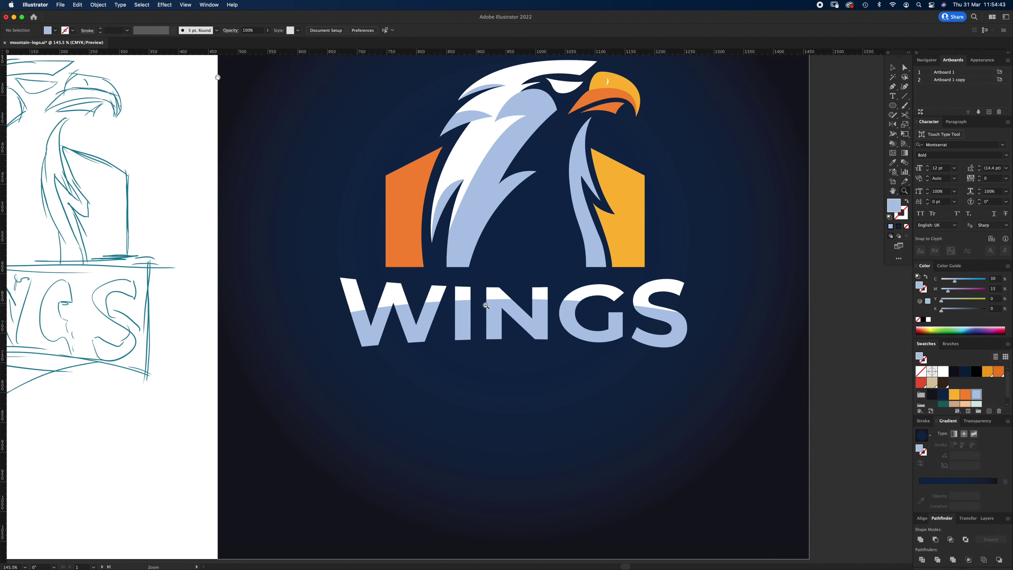
alt+click(485, 305)
alt+click(486, 305)
key(v)
click(607, 319)
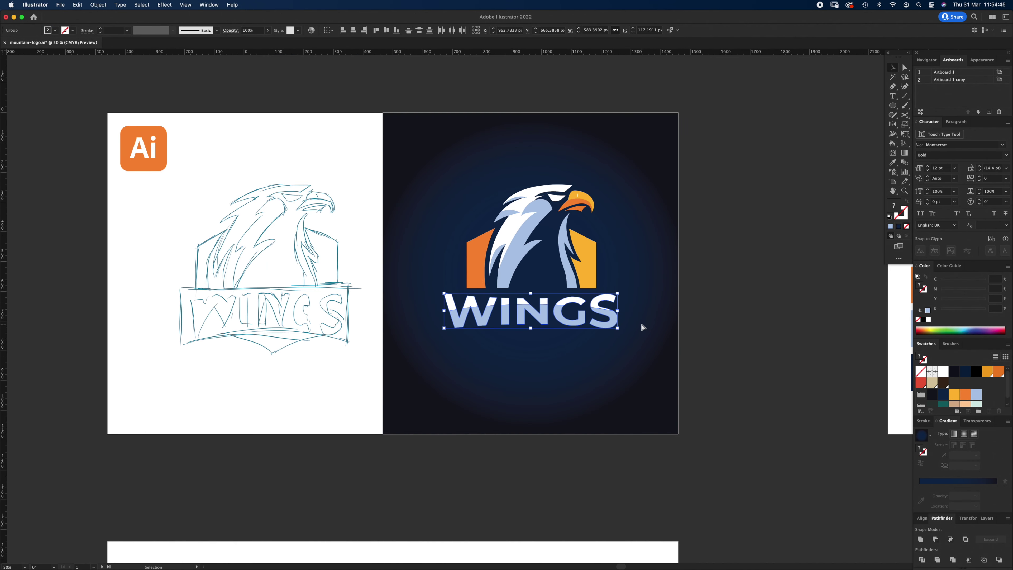
key(super+g)
drag(642, 262, 643, 259)
key(super+g)
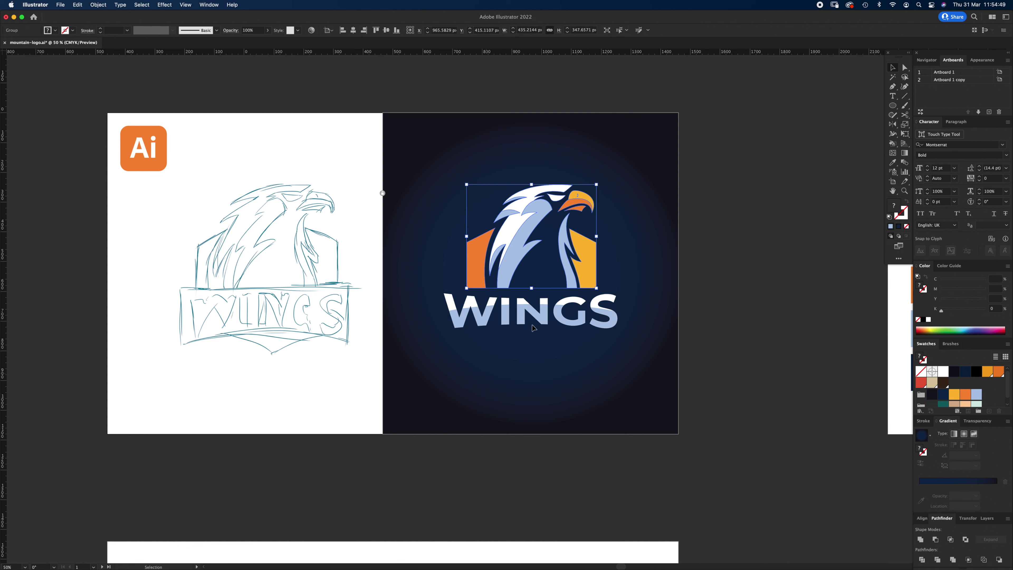
- Align the eagle group and the WINGS group to their common horizontal centre
drag(533, 328, 637, 219)
click(354, 31)
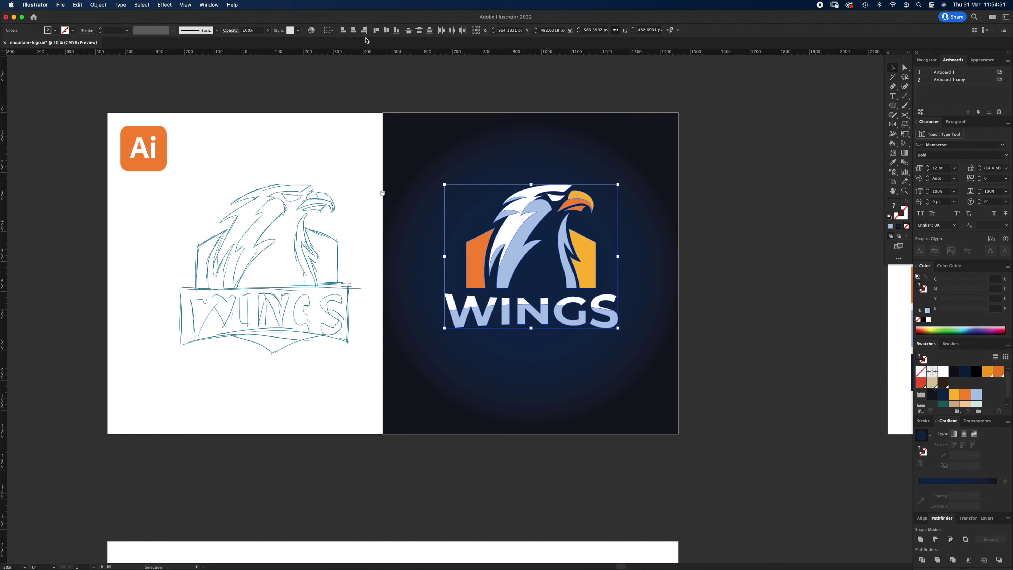
click(634, 224)
- Fill the crescent-shaped nostril on the eagle's beak with dark navy and slightly adjust its curve
key(z)
drag(566, 191, 787, 140)
drag(588, 240, 743, 245)
key(a)
click(720, 233)
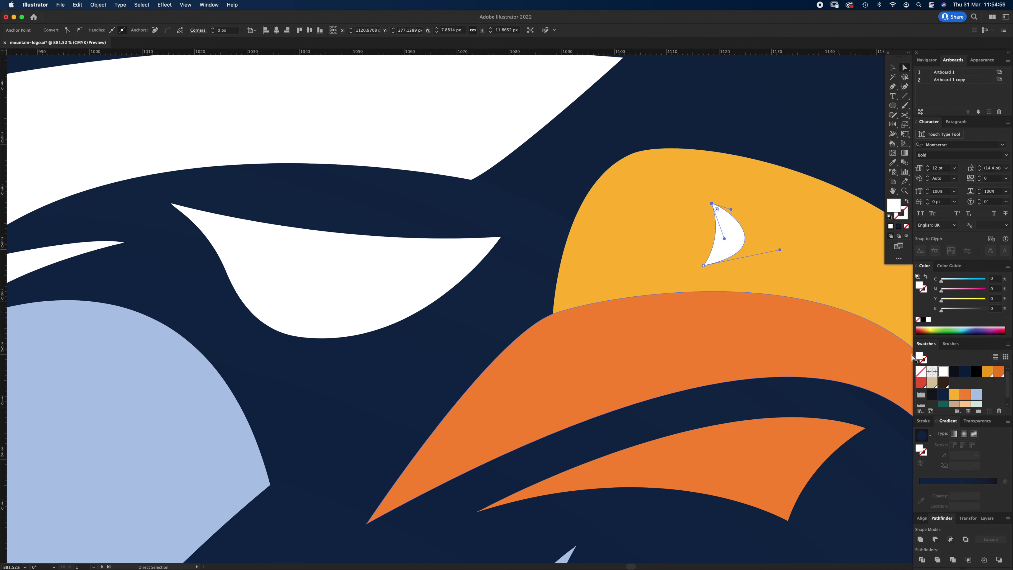
click(940, 398)
drag(735, 245, 737, 240)
click(811, 132)
- Draw a navy rectangle about 634 by 207 px over the WINGS lettering and send it behind the letters
key(z)
alt+click(470, 325)
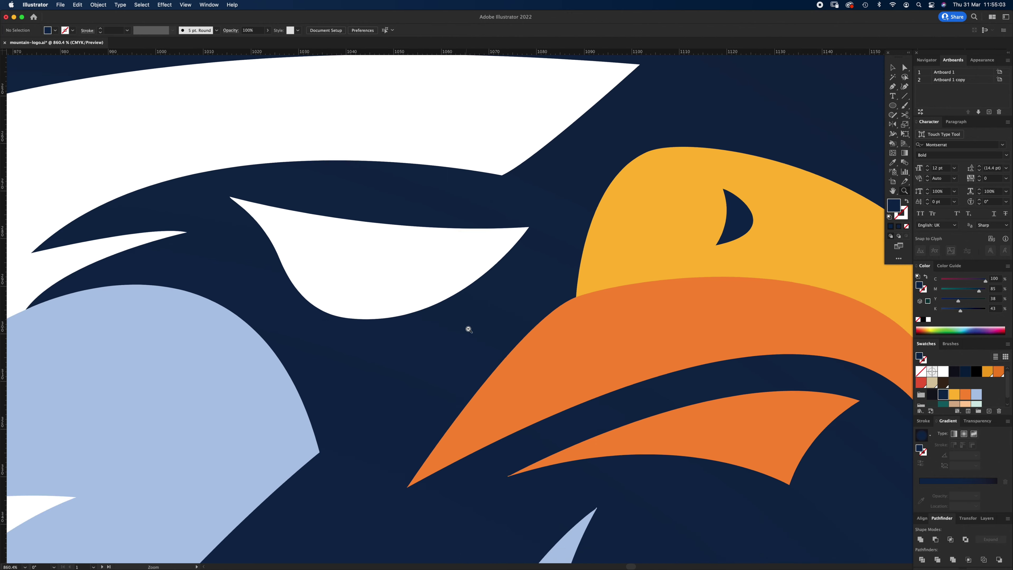
alt+click(470, 355)
alt+click(487, 379)
alt+click(489, 399)
alt+click(491, 411)
alt+click(490, 412)
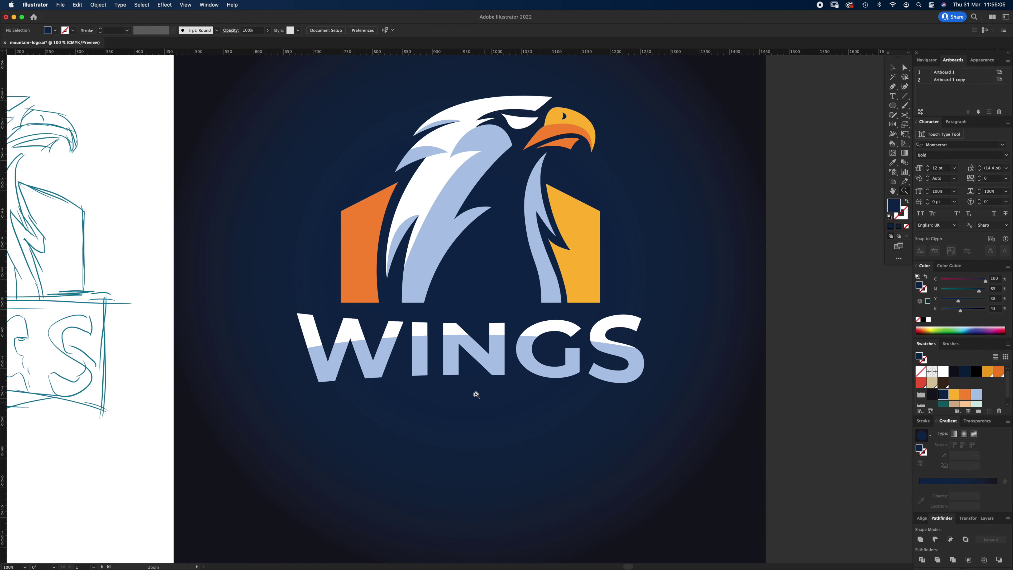
alt+click(442, 345)
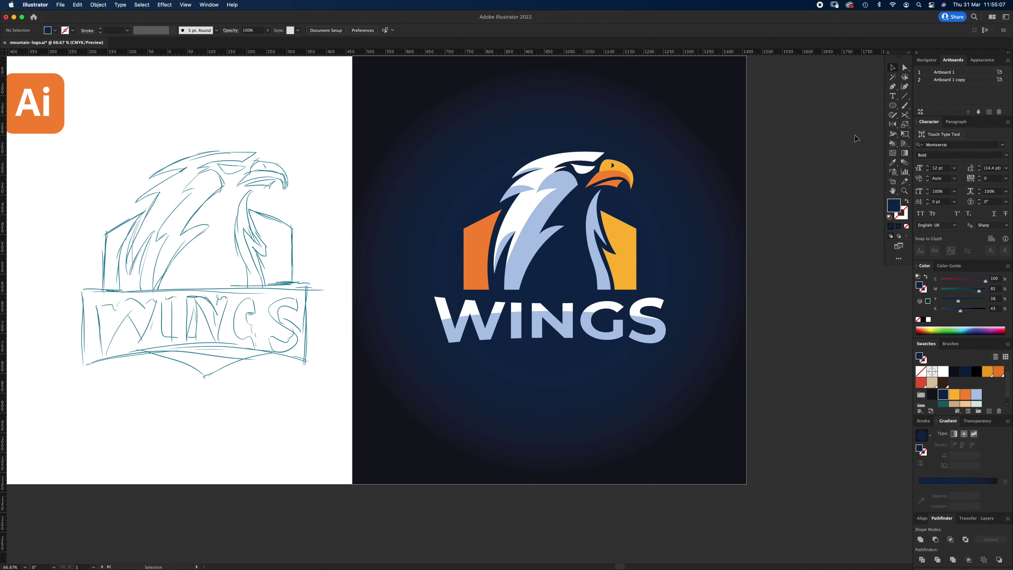
drag(892, 107, 920, 104)
drag(423, 290, 674, 371)
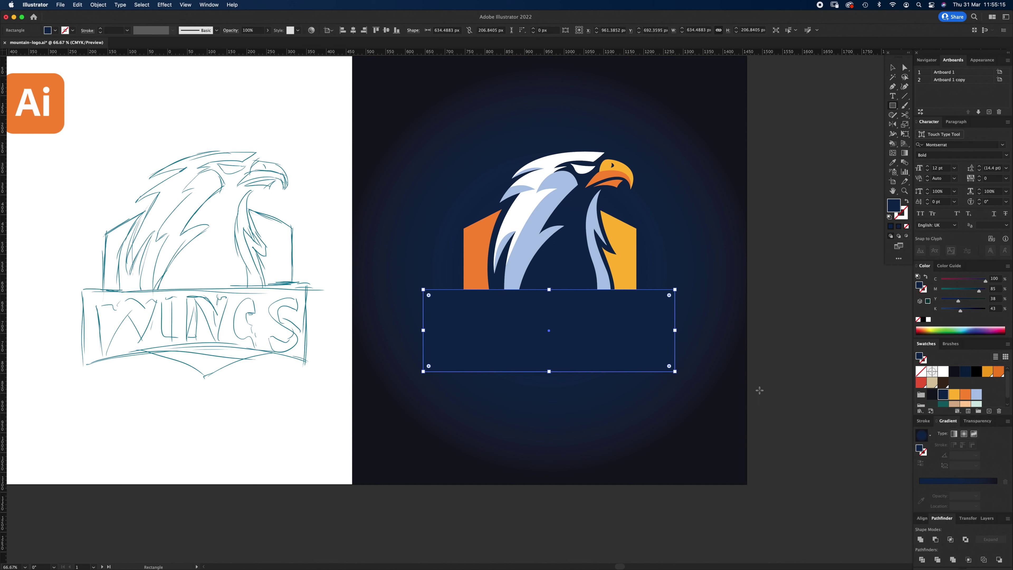
key(v)
key(super+bracketleft)
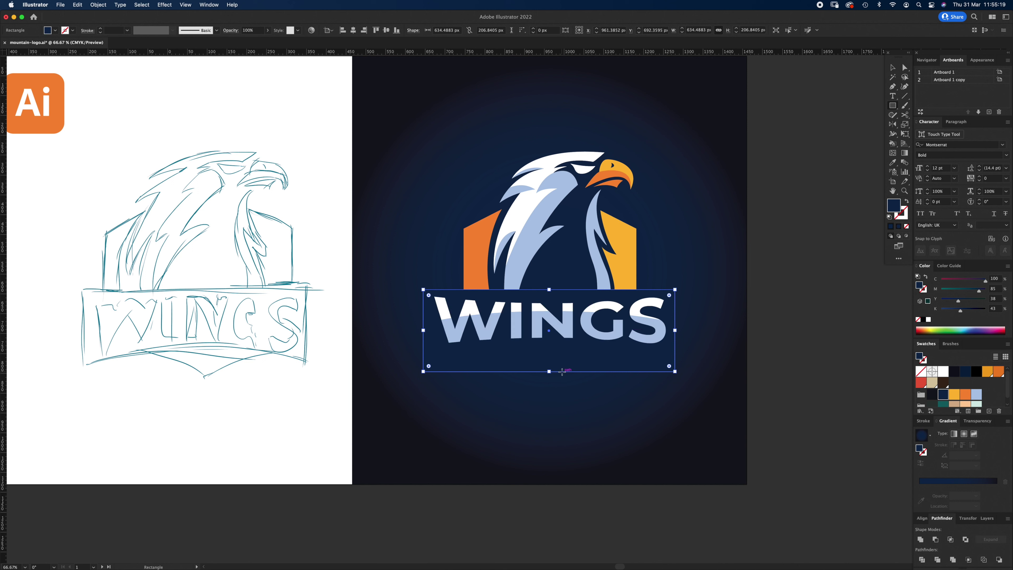
- Add a smooth anchor point at the middle of the banner rectangle's lower edge and raise it to form a shallow arch
key(plus)
click(549, 371)
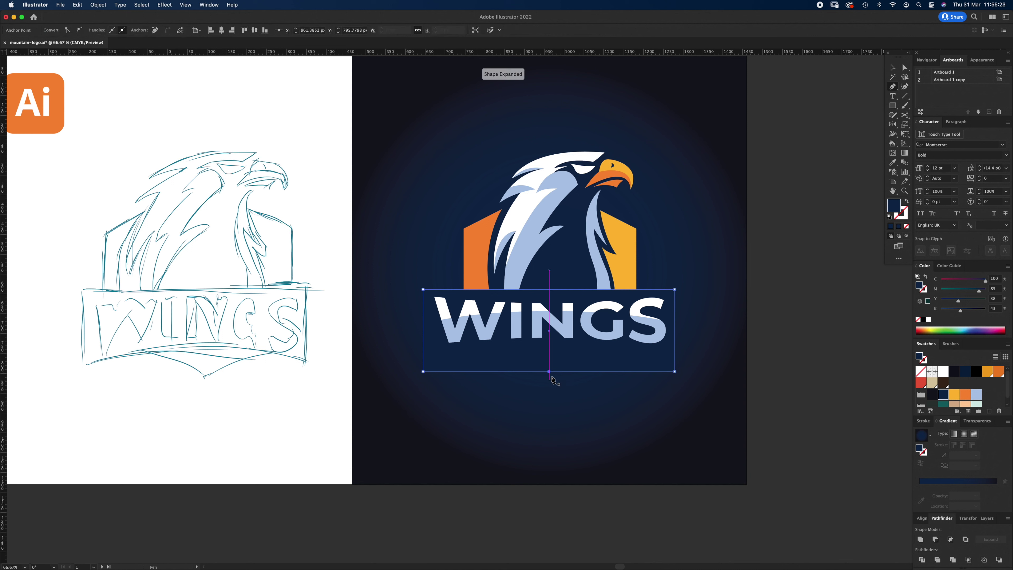
drag(549, 373, 480, 373)
key(a)
drag(549, 372, 549, 358)
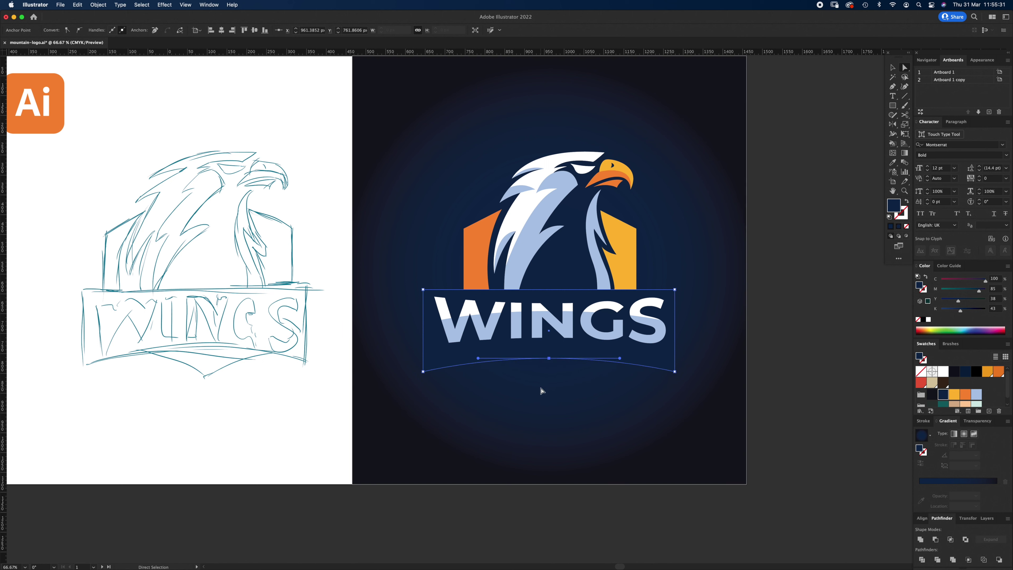
- Fill the banner with yellow and raise its arched lower edge so the banner is about 175 px high
click(954, 394)
click(427, 388)
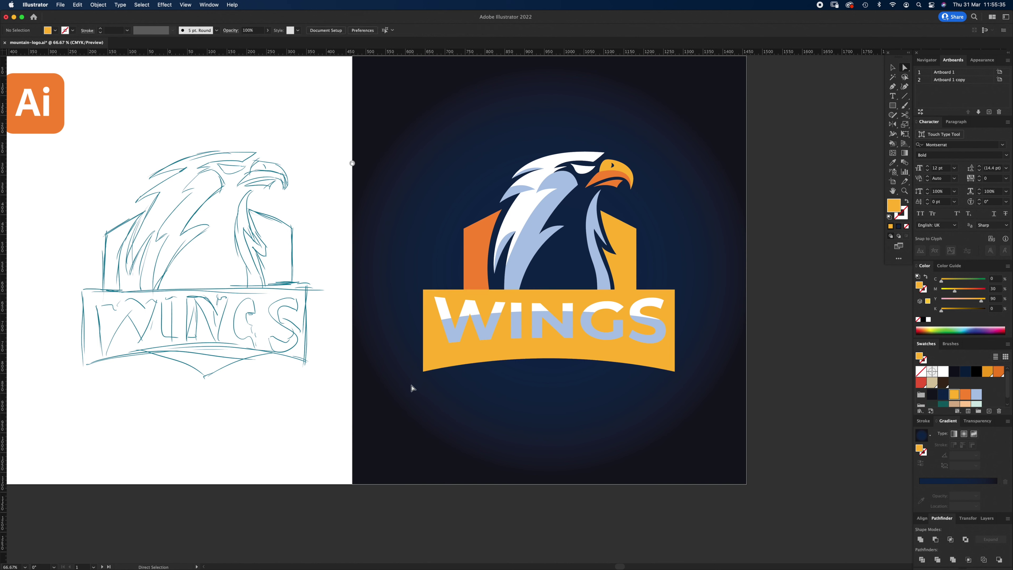
drag(674, 371, 675, 361)
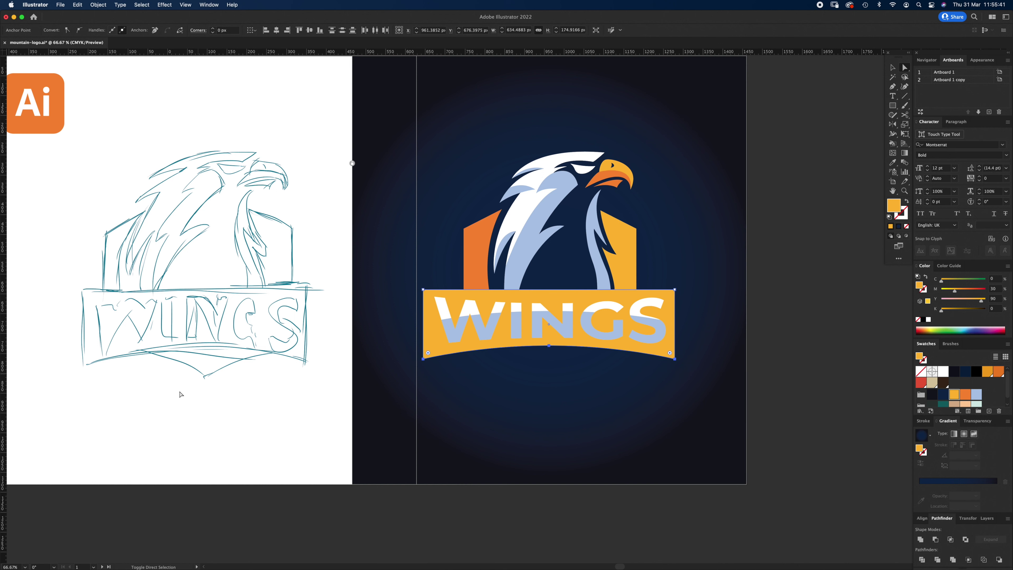
- Draw a yellow square about 238 px wide below the banner and rotate it 45° into a diamond
click(893, 106)
mouse_move(524, 358)
mouse_down()
mouse_move(593, 446)
mouse_move(618, 453)
mouse_up()
key(v)
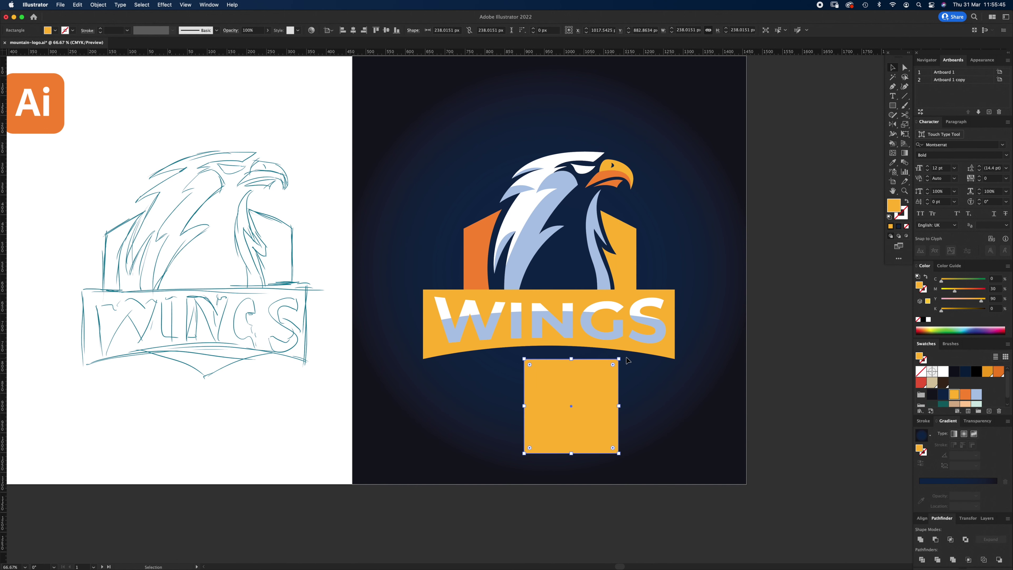
drag(622, 356, 644, 408)
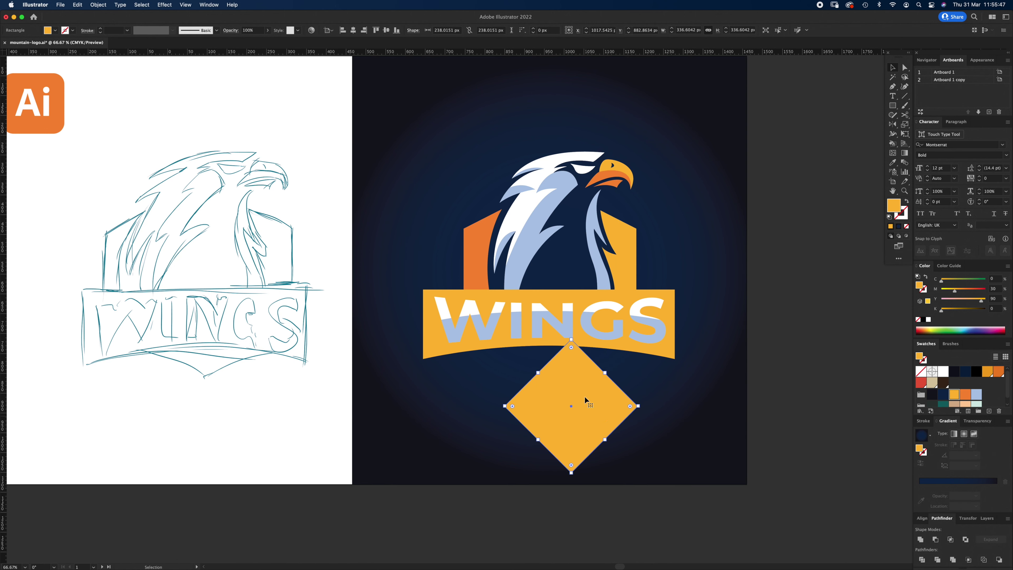
- Centre the diamond horizontally with the logo artwork and move it up over the banner so its lower tip projects below
drag(561, 430, 543, 393)
drag(615, 246, 658, 155)
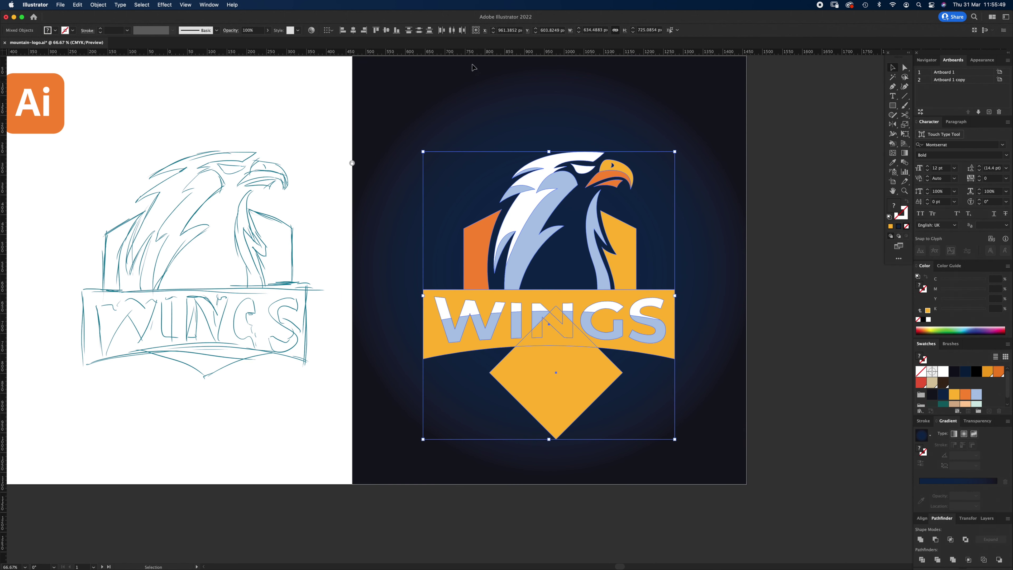
click(353, 31)
click(644, 401)
drag(567, 403, 568, 352)
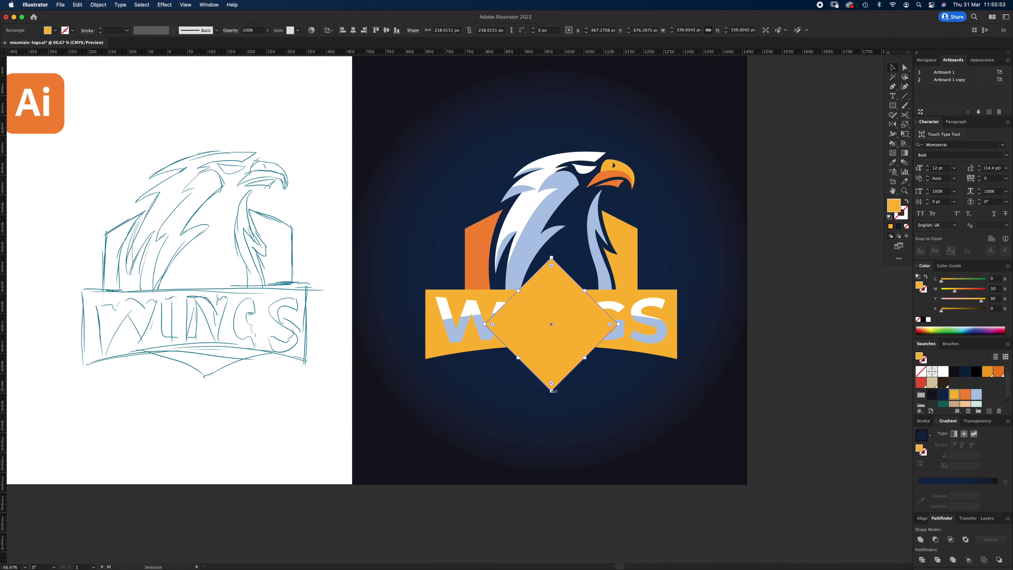
- Flatten the diamond to about 273 px high and remove its upper anchor point to leave a downward-pointing triangle
click(920, 541)
drag(551, 391, 553, 363)
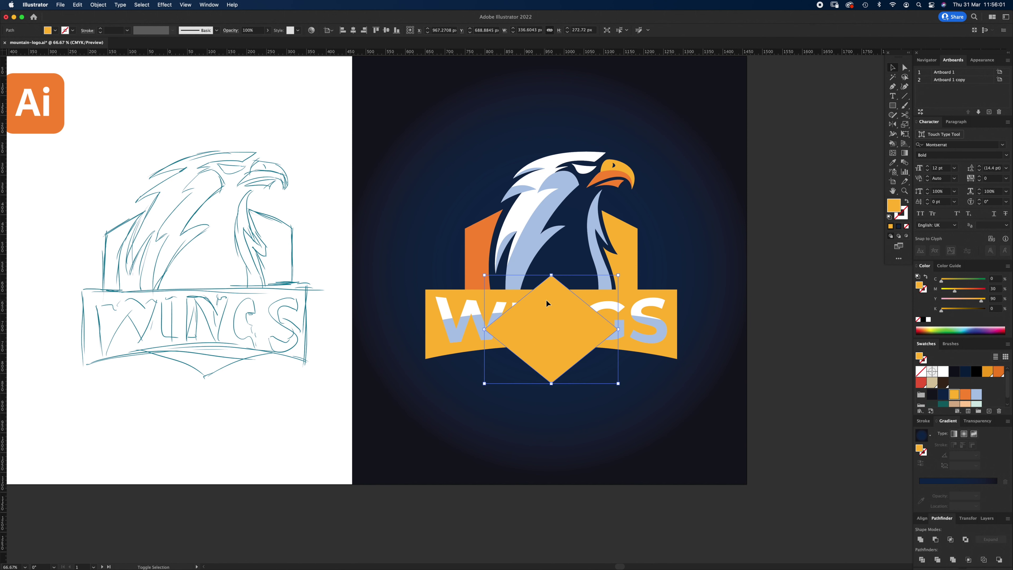
key(p)
click(551, 275)
key(v)
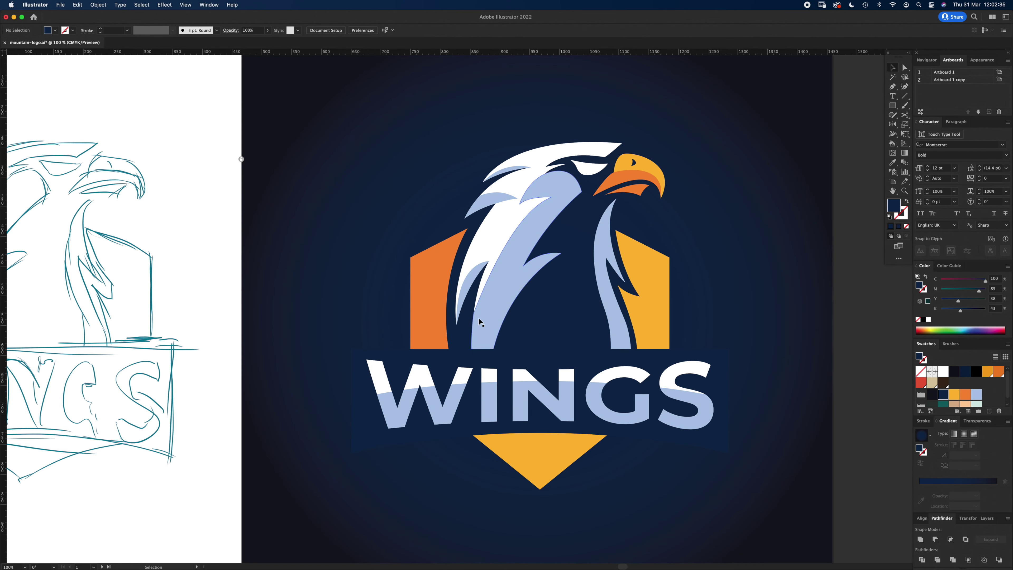
- Fill the whole logo artwork with orange and unite it into one silhouette
key(super+a)
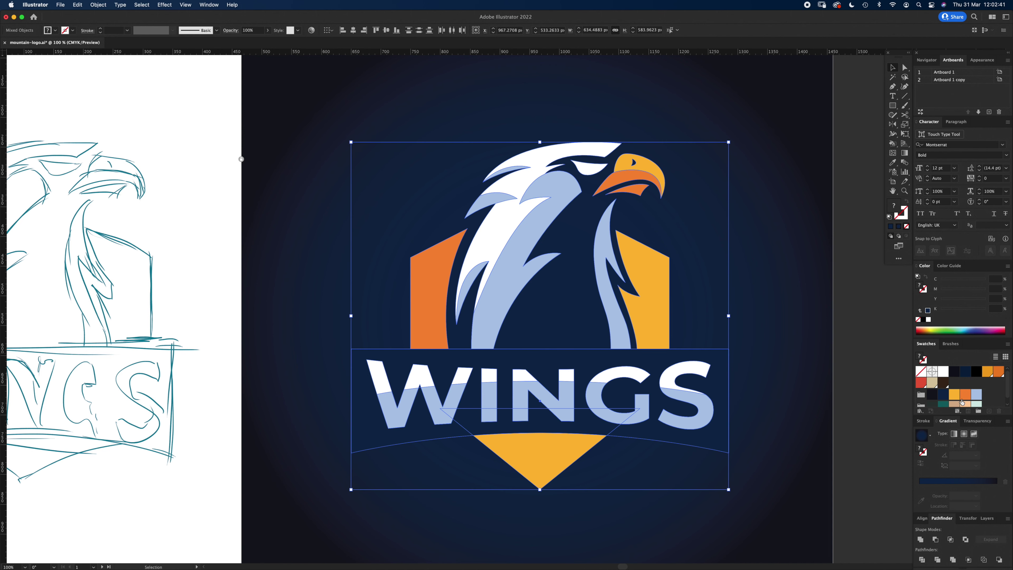
click(961, 397)
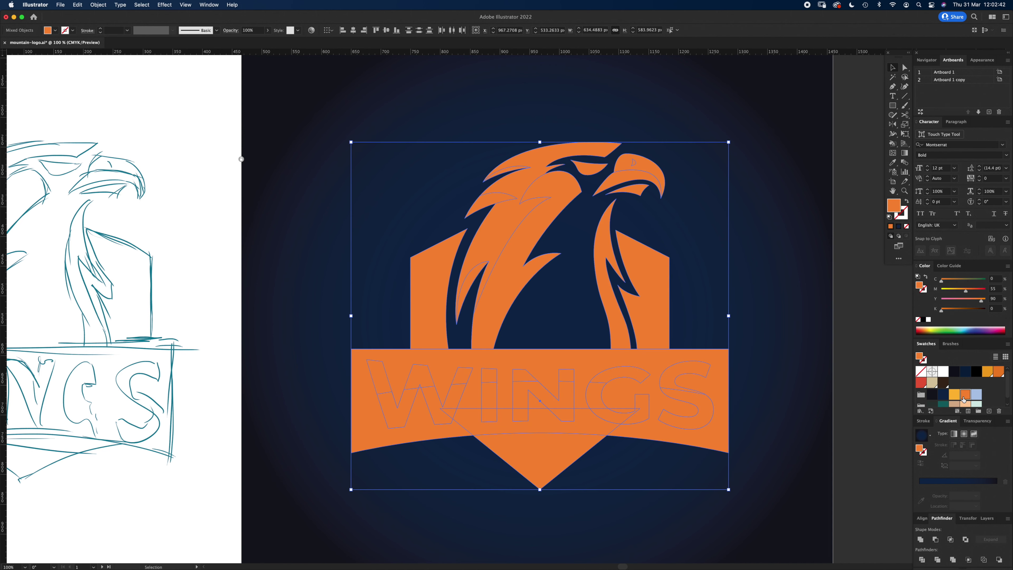
click(921, 539)
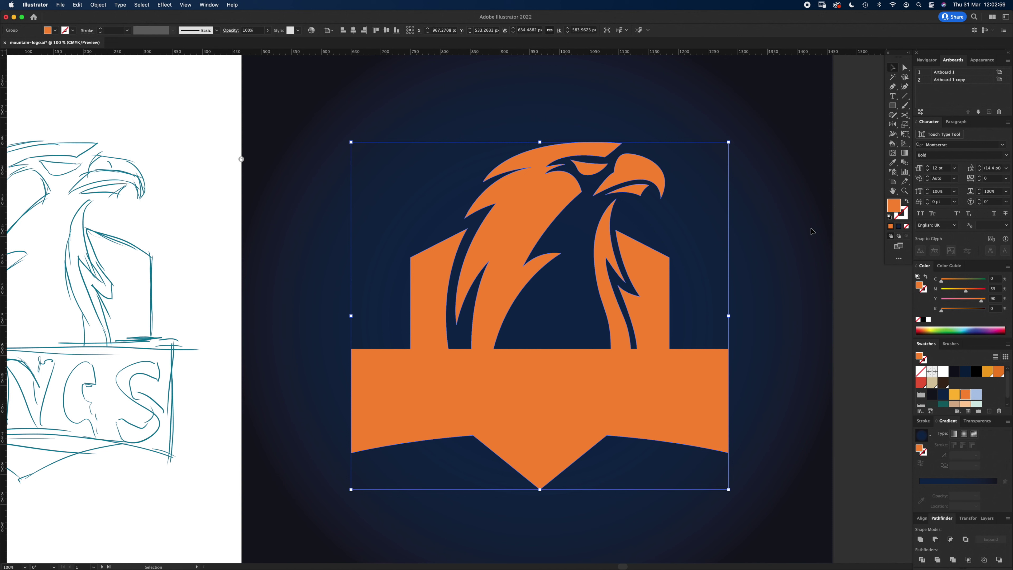
- Give the united silhouette an orange stroke with a weight of 20 px
drag(895, 207, 901, 220)
click(923, 420)
click(944, 431)
key(Up)
key(Up)
key(Up)
key(Up)
key(Up)
key(Up)
key(Up)
key(Up)
key(Up)
key(Up)
key(Up)
key(Up)
key(Up)
key(Up)
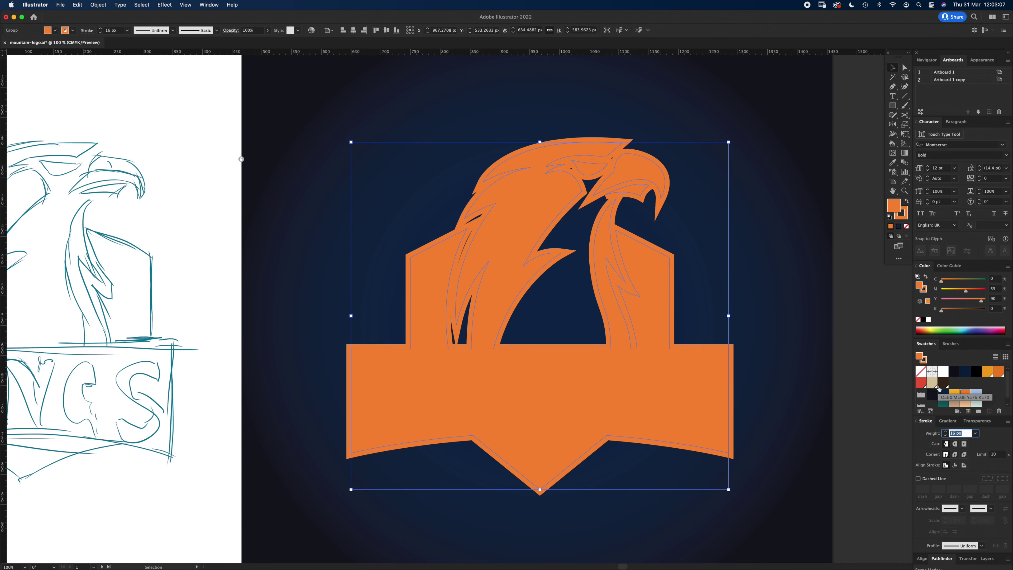
key(Up)
key(Up)
key(Up)
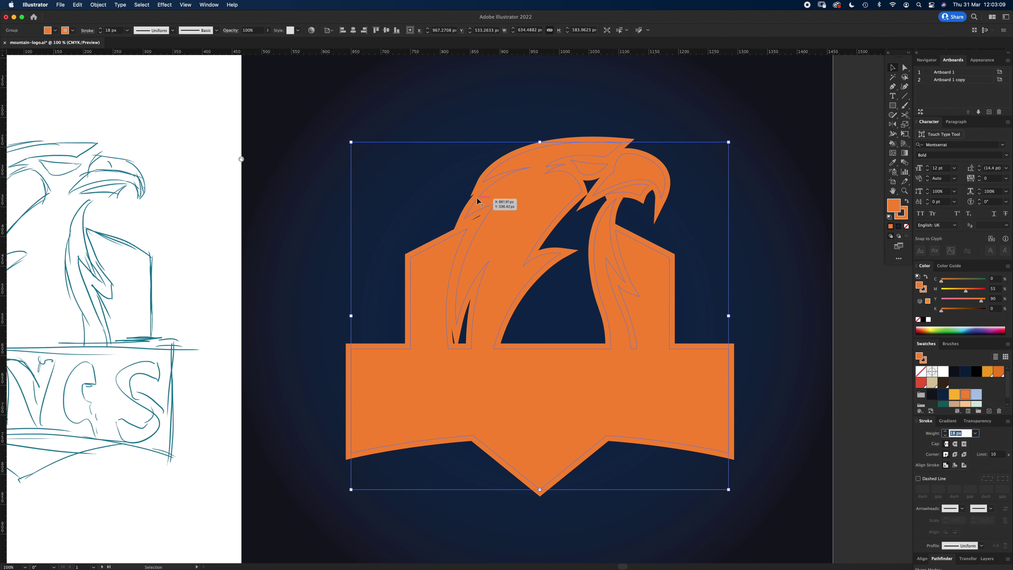
key(Up)
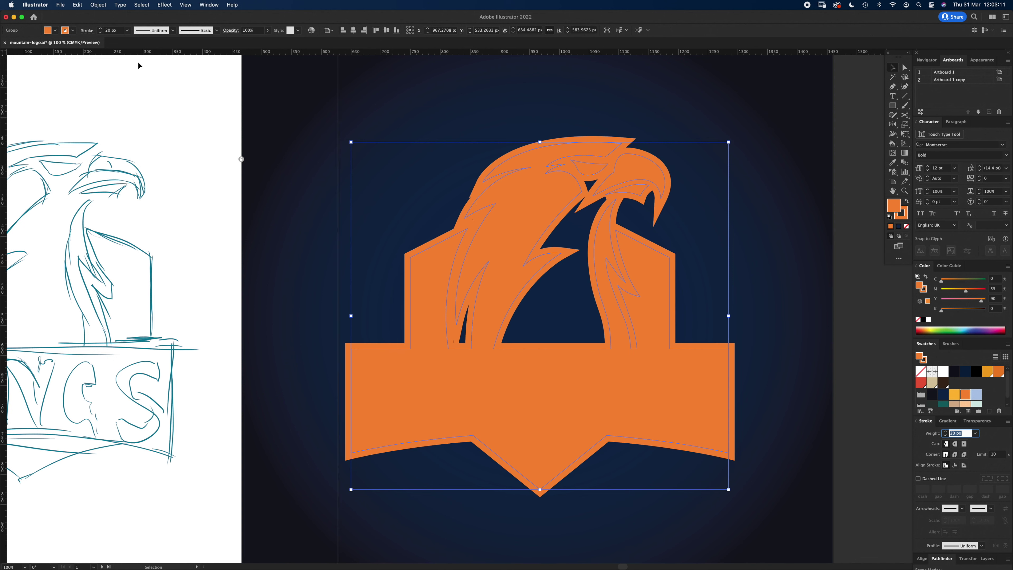
- Expand the silhouette's fill and stroke and unite the resulting shapes
click(96, 7)
click(119, 106)
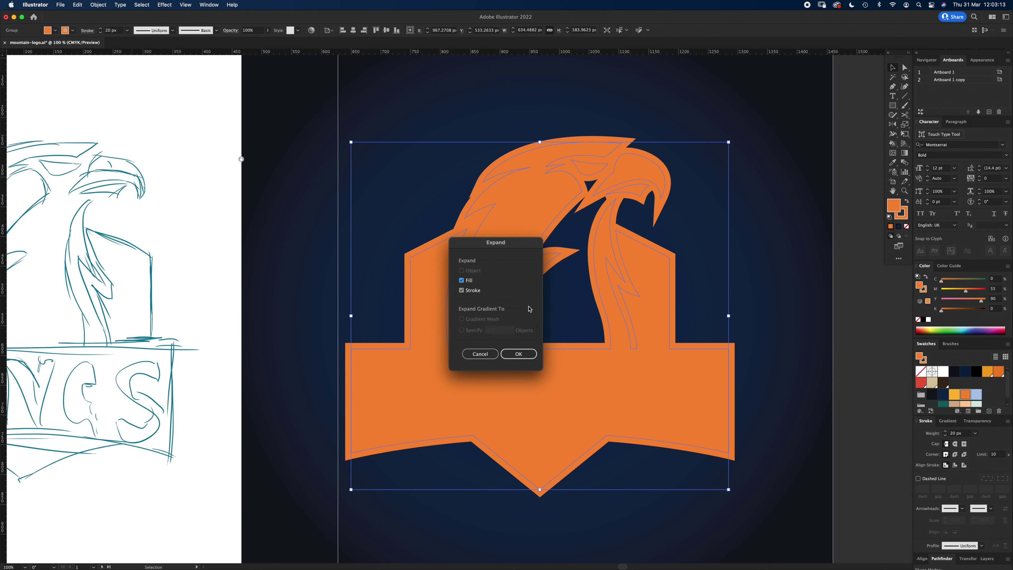
click(516, 354)
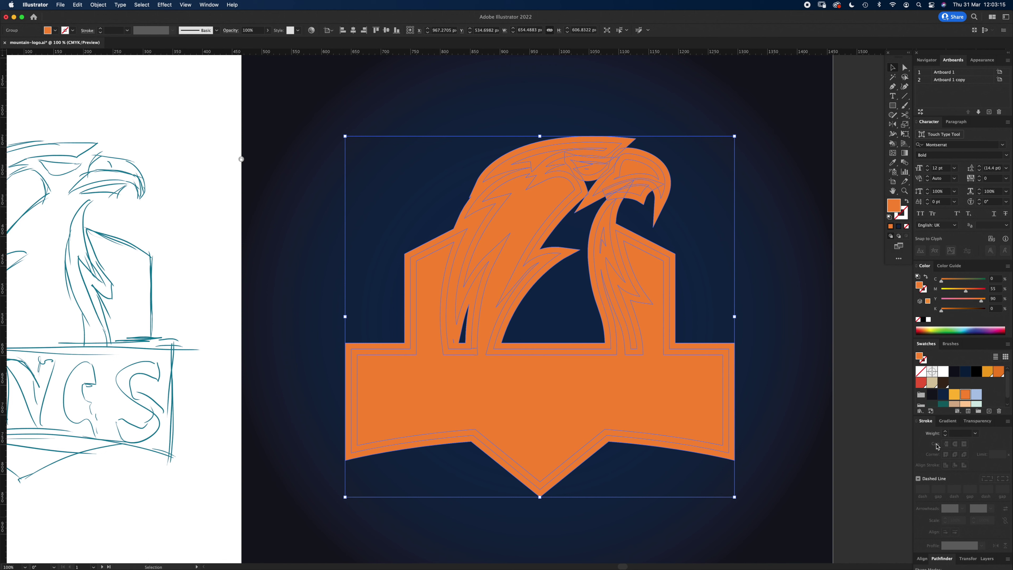
click(948, 420)
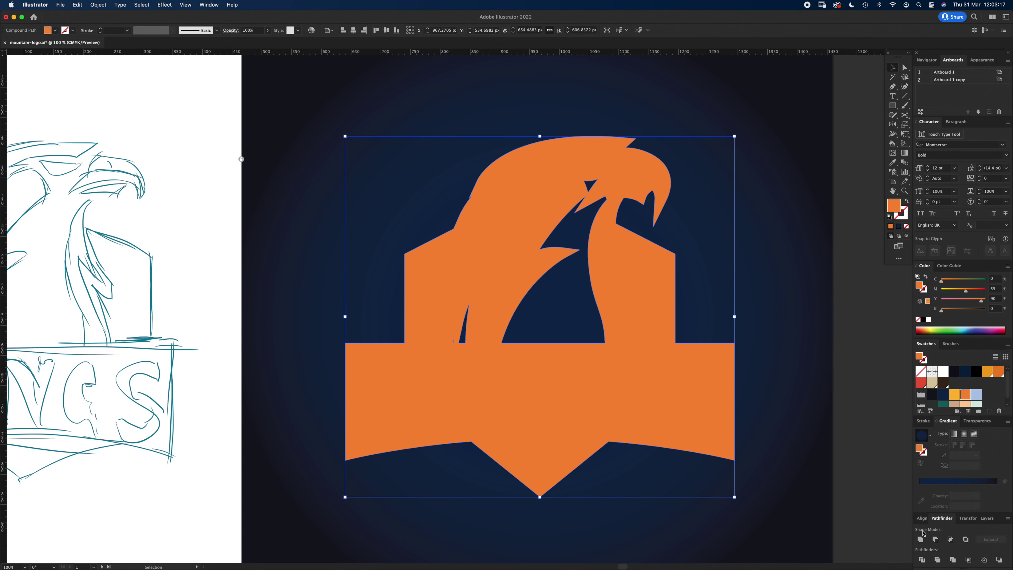
- Delete the inner cut-outs in the silhouette's neck, chest and eye area so its interior is solid
key(a)
click(453, 341)
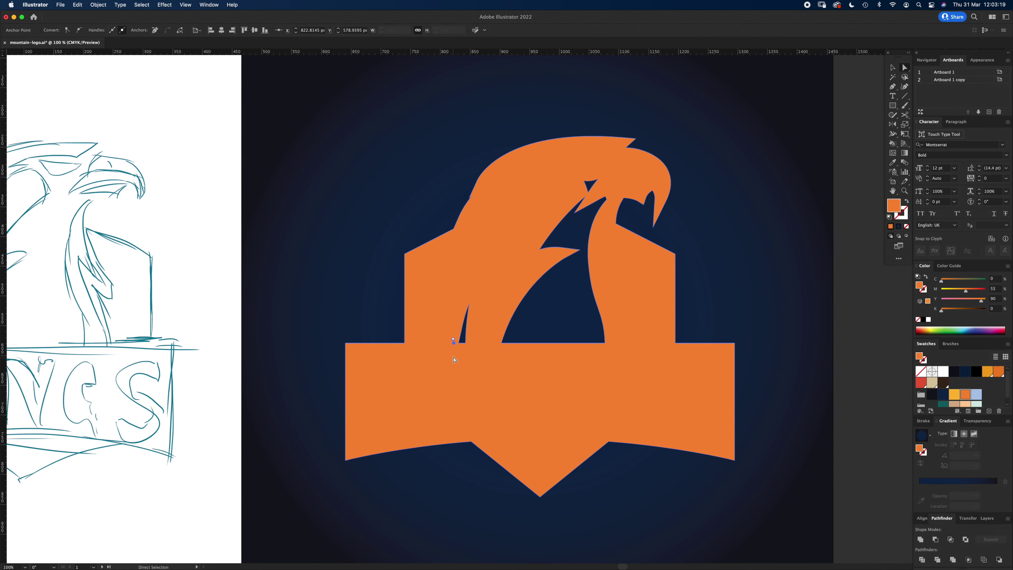
key(BackSpace)
key(BackSpace)
click(465, 342)
key(BackSpace)
key(BackSpace)
click(502, 343)
key(Delete)
key(Delete)
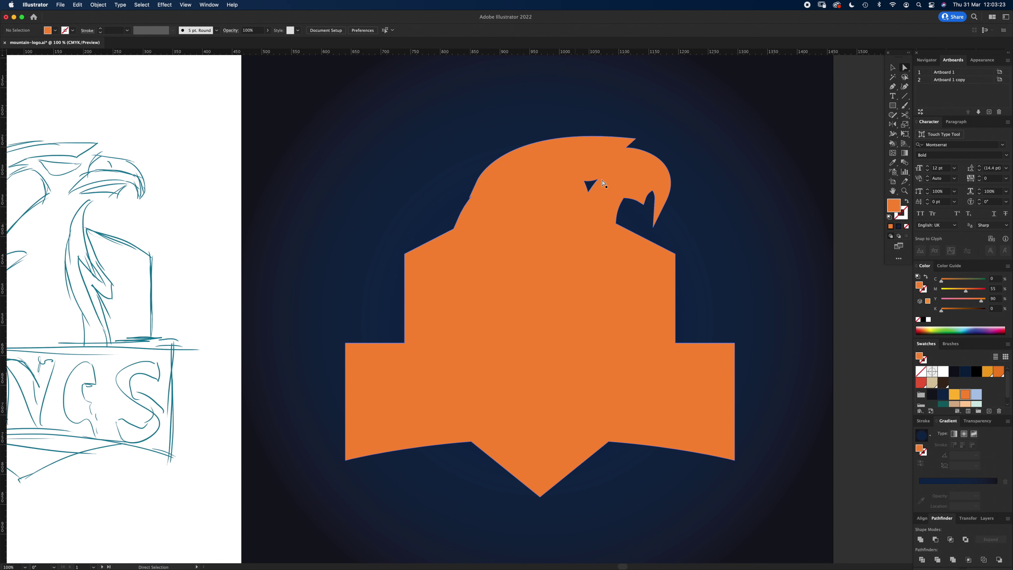
click(587, 191)
key(Delete)
- Remove the silhouette's fill and give it a white 4 px stroke aligned to the outside
click(601, 201)
click(920, 371)
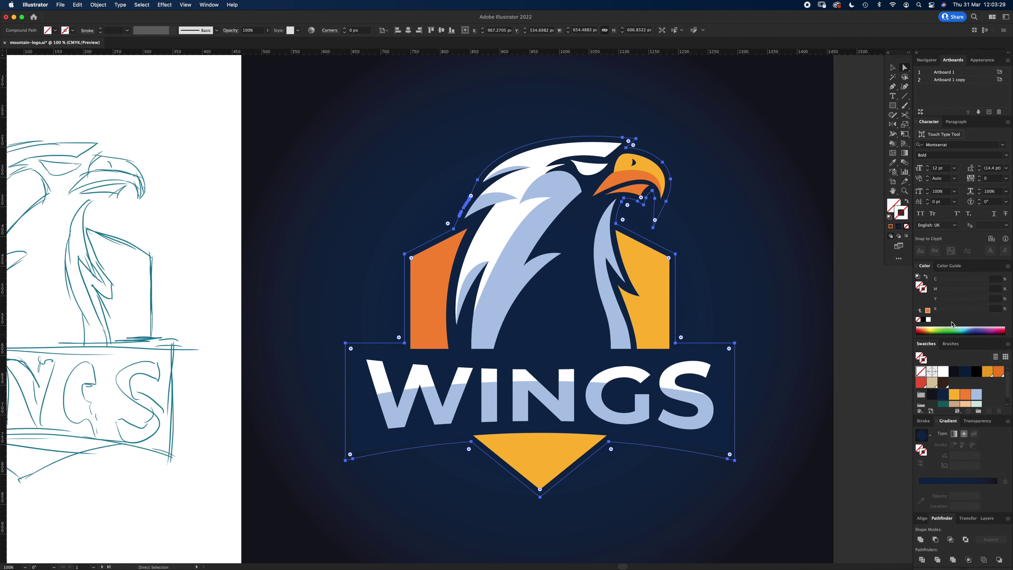
click(943, 372)
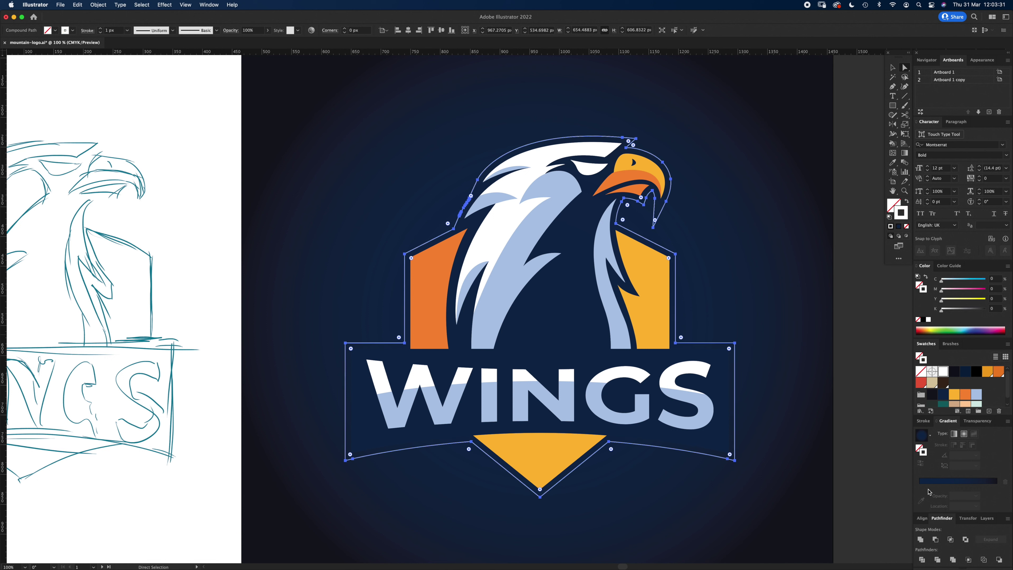
click(923, 421)
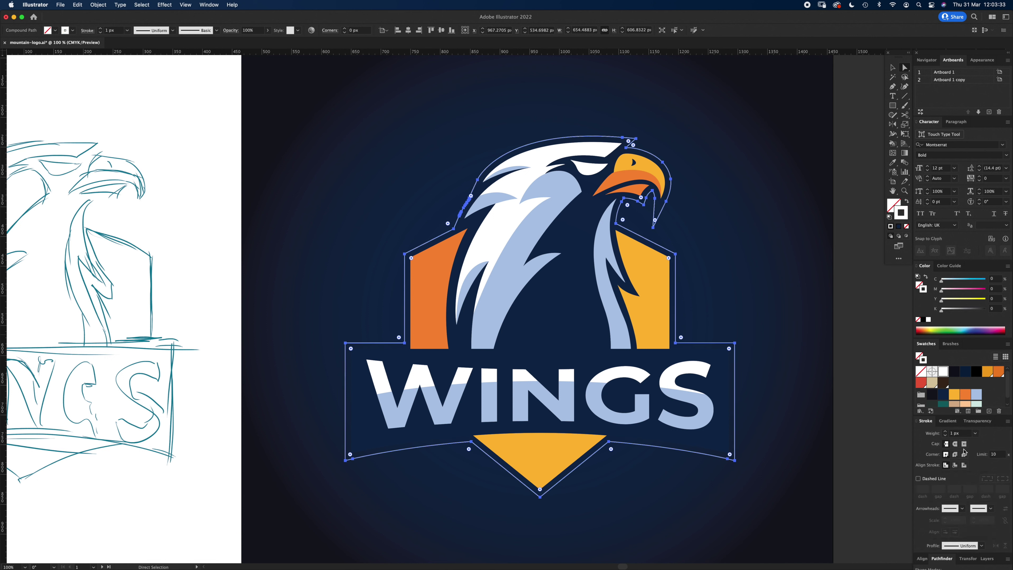
click(959, 433)
text(4)
key(Return)
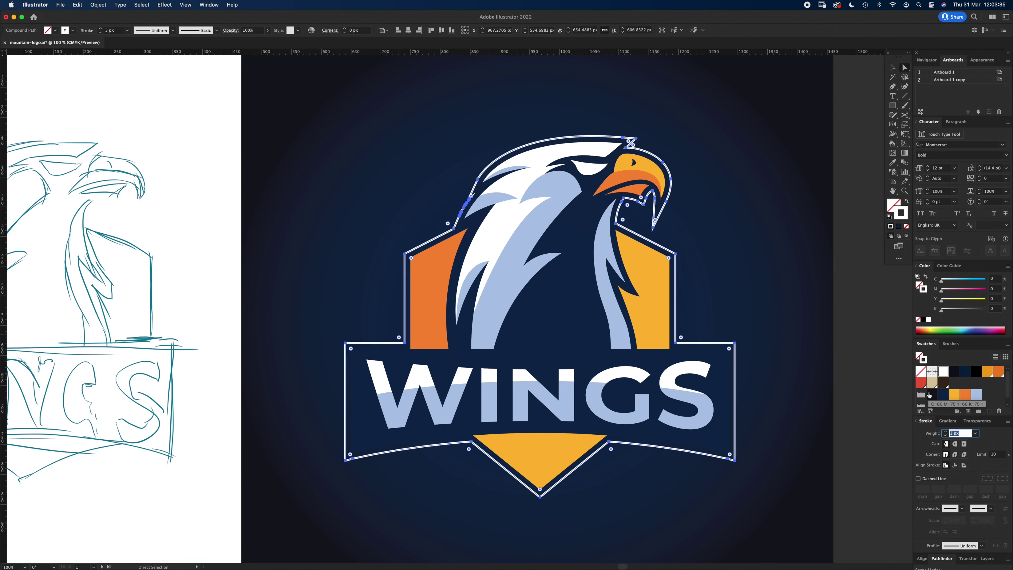
click(964, 465)
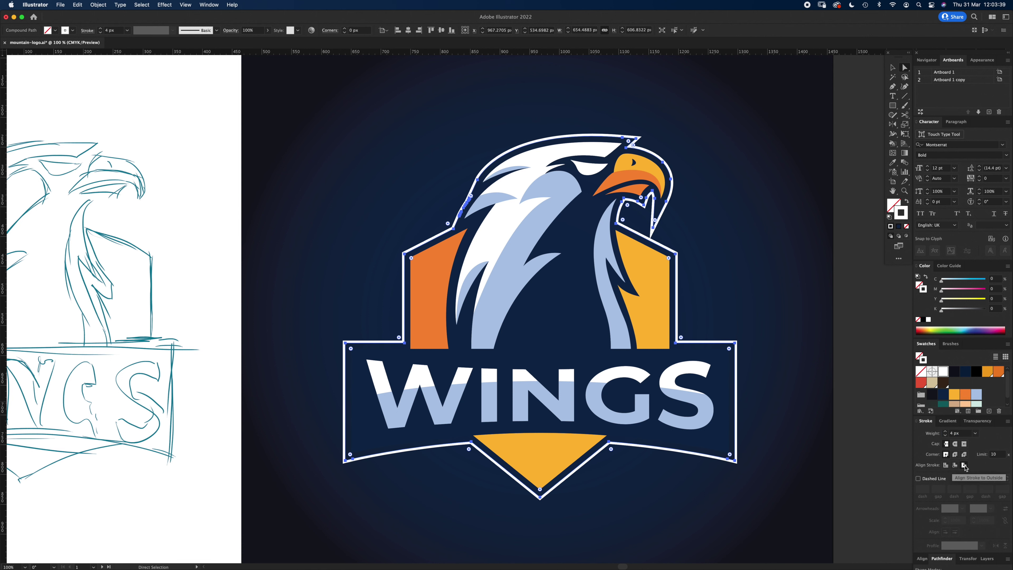
- Increase the white outline's stroke weight to 12 px
click(935, 432)
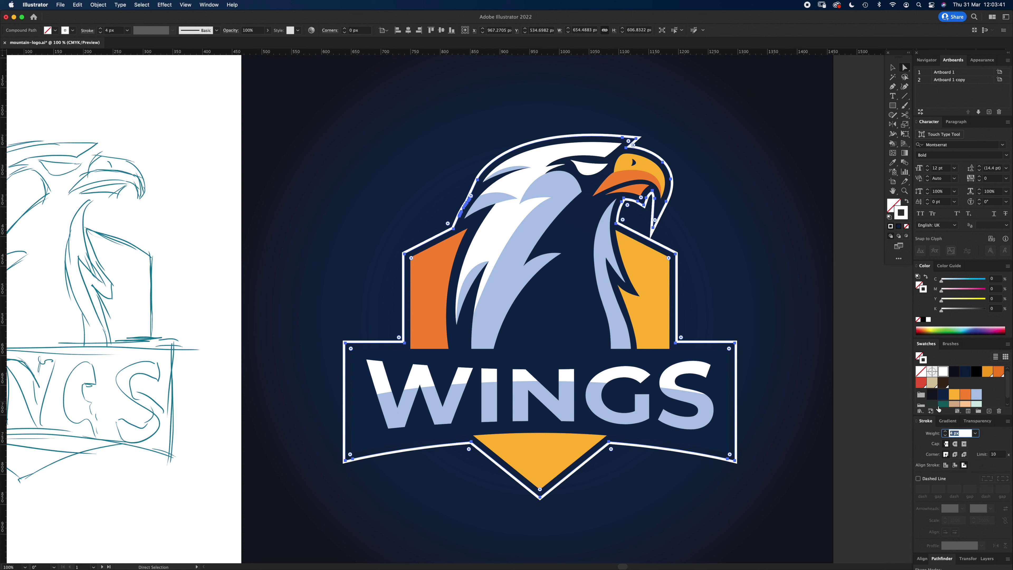
key(Up)
key(Up)
key(Up)
key(Up)
key(Up)
key(Up)
key(Up)
key(Up)
key(Up)
key(Down)
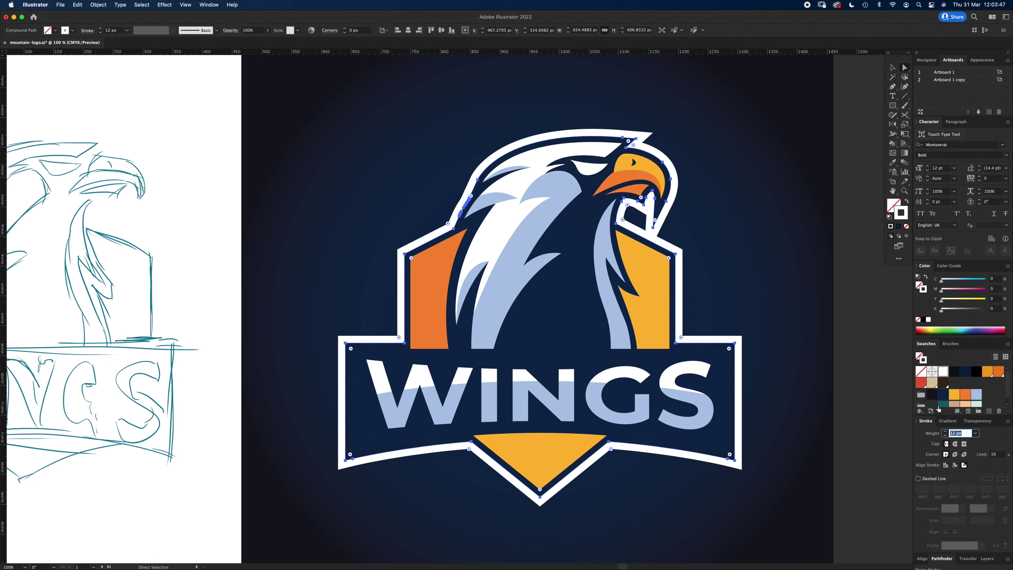
- Expand the appearance of the white outline so its 12 px stroke becomes a filled shape
click(98, 5)
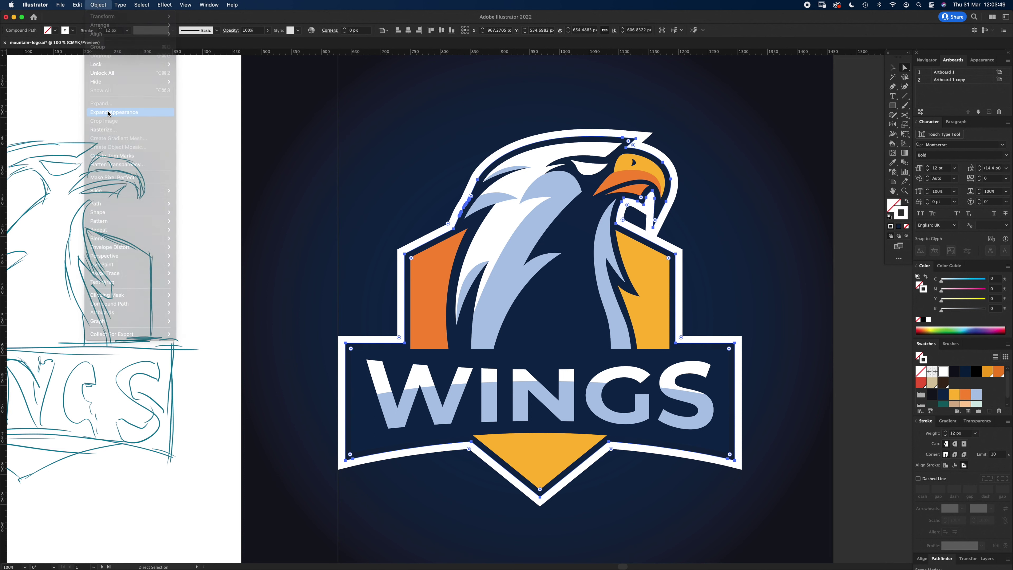
click(108, 112)
key(v)
click(465, 523)
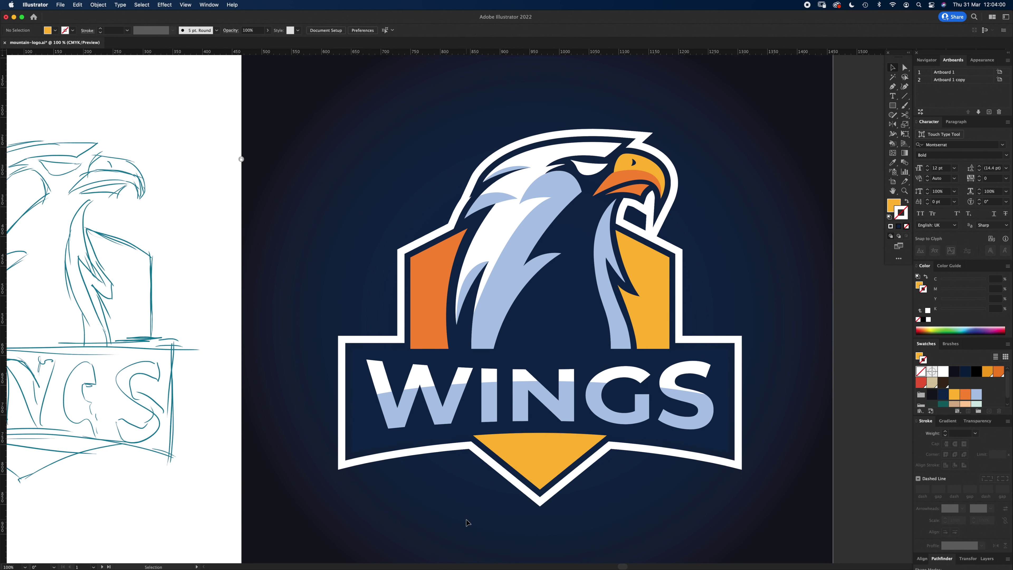
- Delete the small navy cut-out inside the white outline between the beak and the neck
key(a)
click(673, 236)
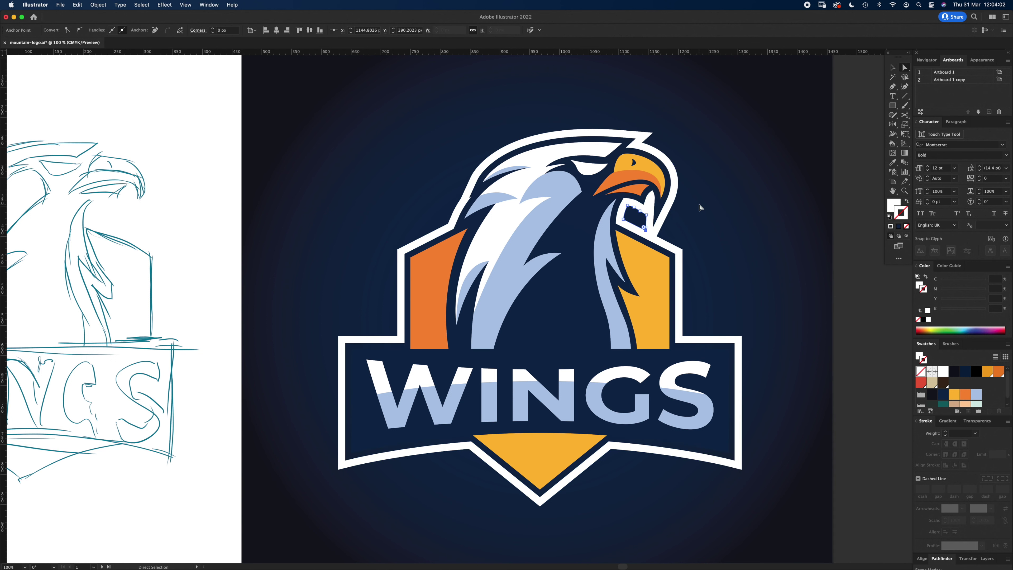
click(700, 207)
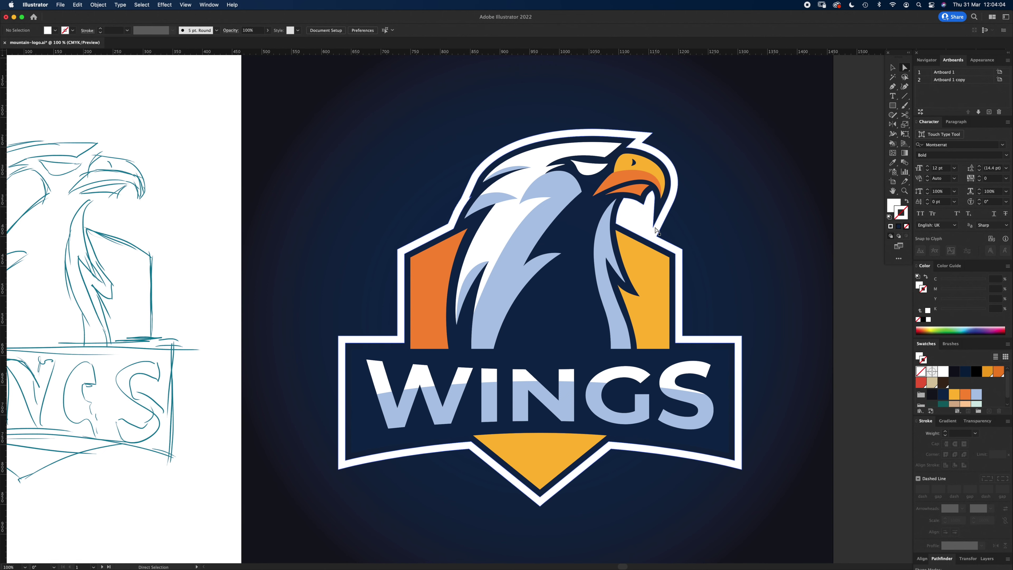
- Shorten the navy spike below the beak tip by moving its anchor point up, and smooth the adjoining inner edge of the white outline
click(632, 231)
scroll(634, 234, up, 3)
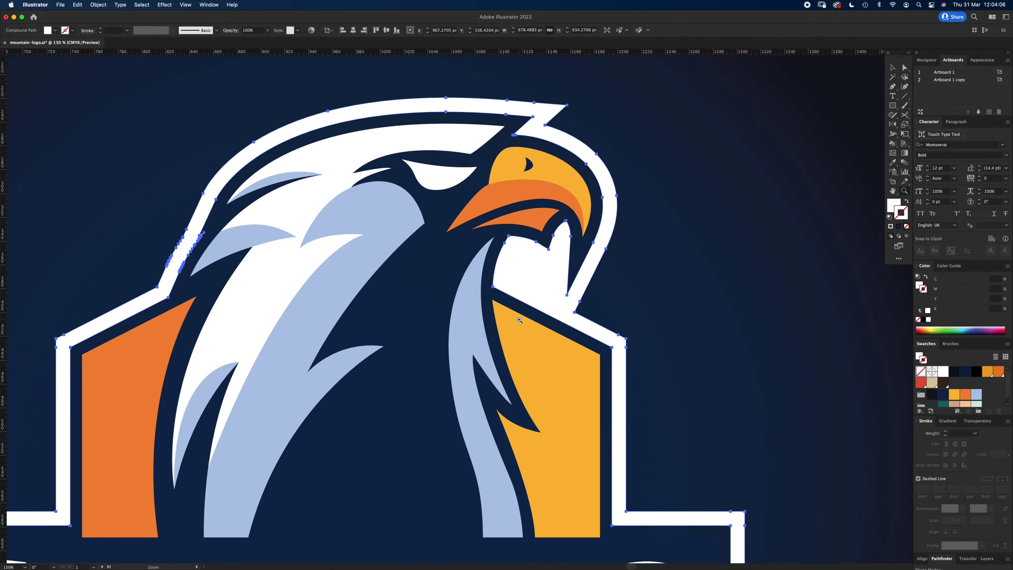
drag(574, 268, 587, 223)
click(573, 158)
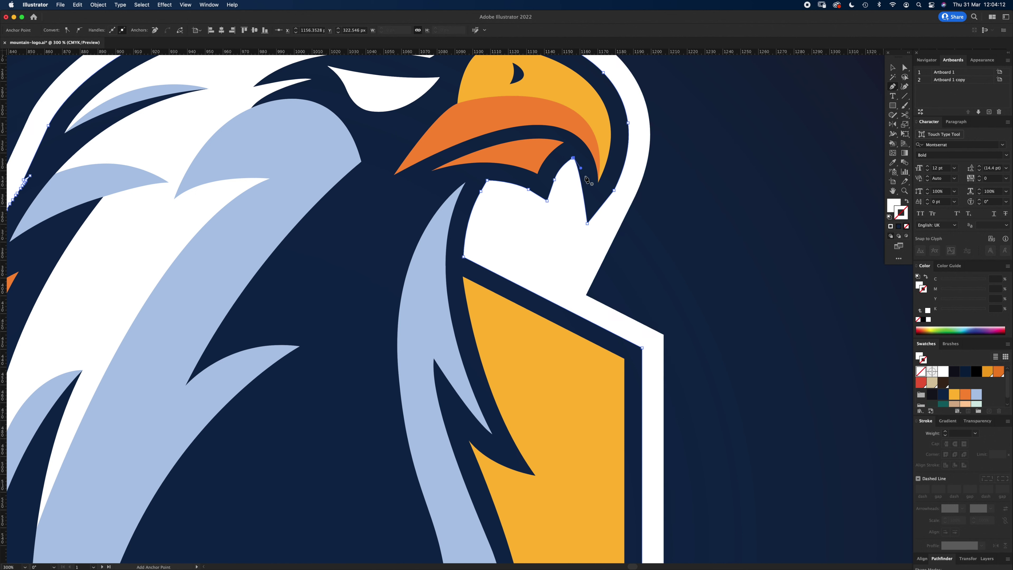
drag(582, 171, 583, 213)
key(p)
key(a)
key(super+shift+a)
click(692, 217)
- Delete the cluster of stray anchor points along the white outline's inner edge at the back of the eagle's neck
key(z)
alt+click(415, 318)
alt+click(414, 321)
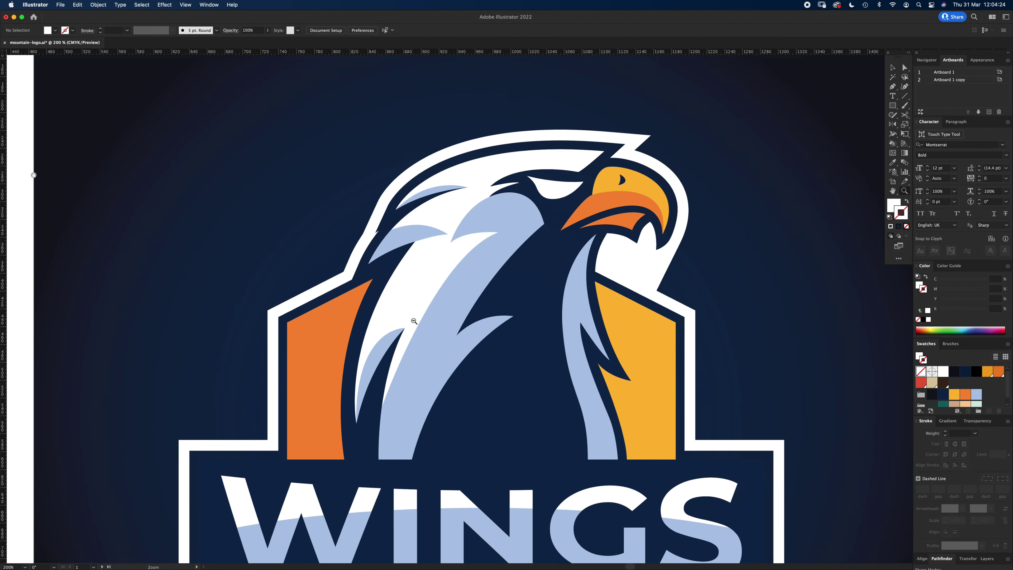
alt+click(414, 321)
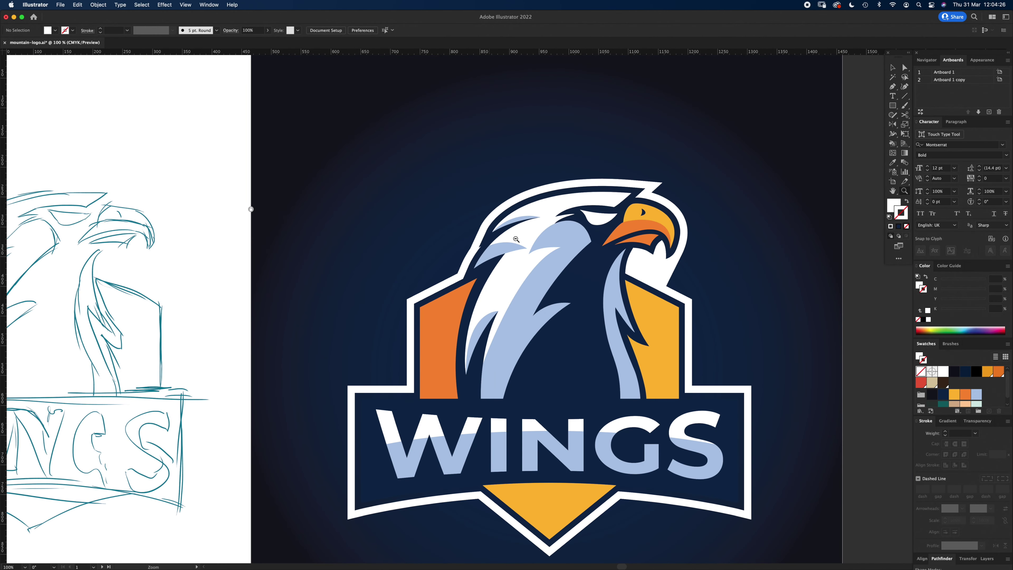
drag(488, 250, 518, 215)
key(a)
click(459, 236)
key(p)
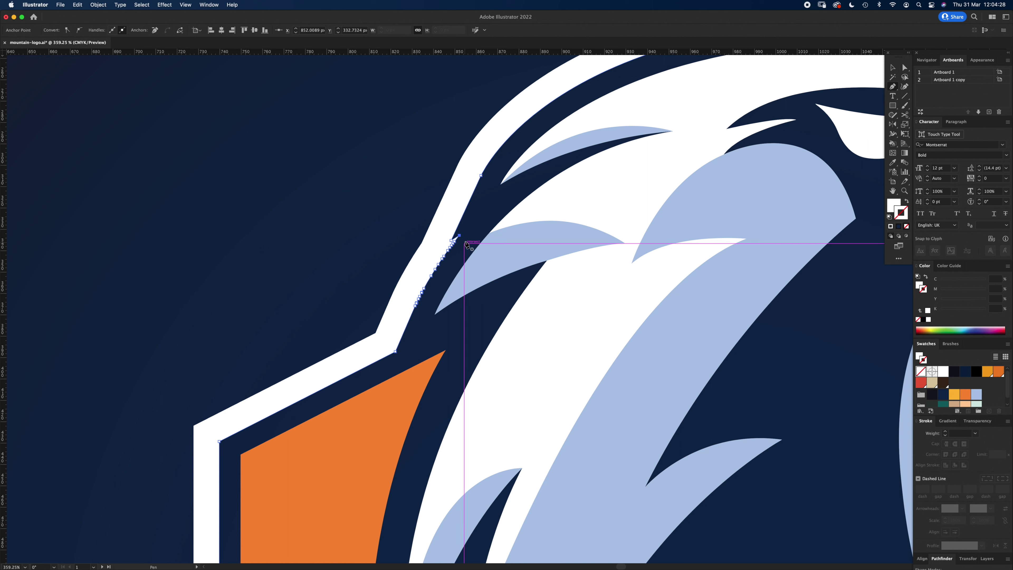
click(454, 241)
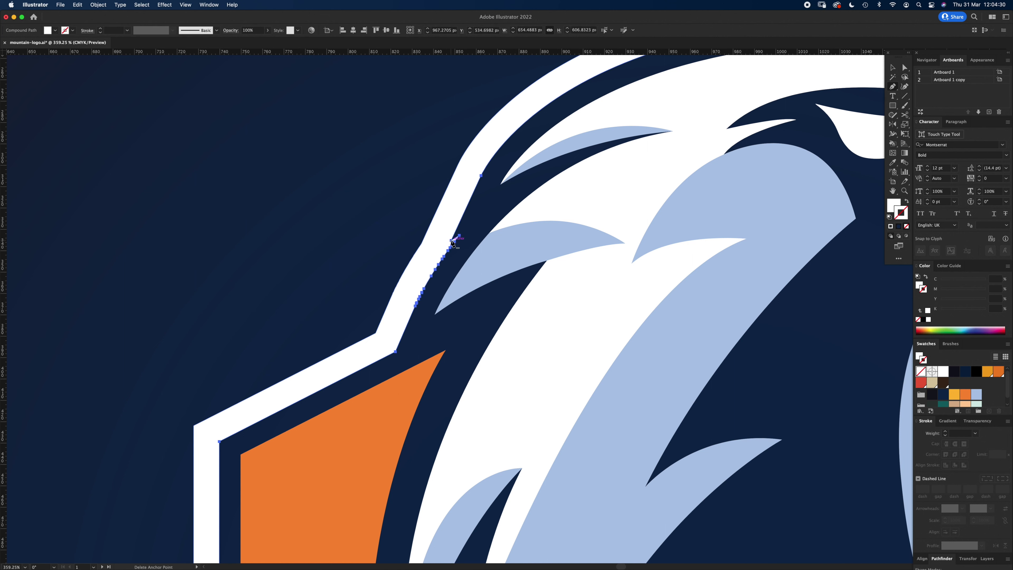
click(453, 242)
click(453, 243)
click(452, 245)
click(450, 248)
click(448, 250)
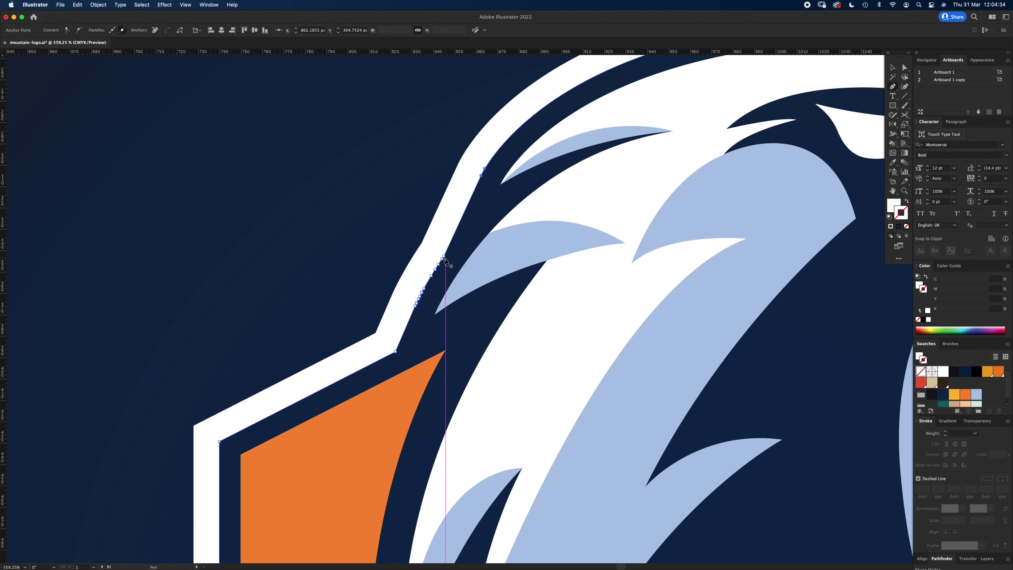
super+click(443, 264)
super+click(453, 263)
- Raise the two upper corner points of the navy WINGS banner until its upper edge lines up with the inner edge of the white outline
key(z)
alt+click(588, 331)
alt+click(589, 335)
alt+click(589, 337)
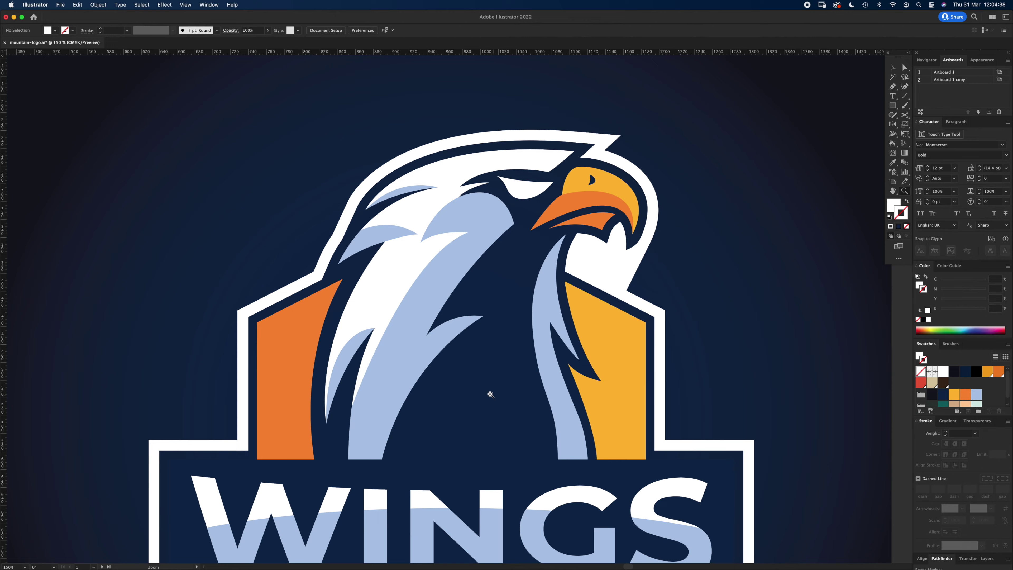
alt+super+click(491, 394)
drag(481, 409, 499, 381)
click(522, 312)
key(a)
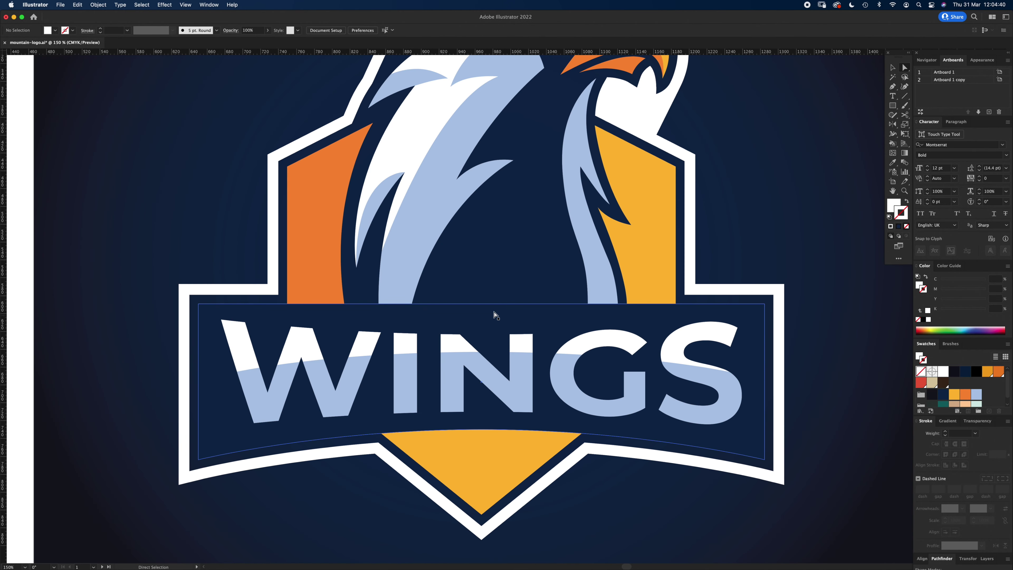
click(280, 317)
click(199, 304)
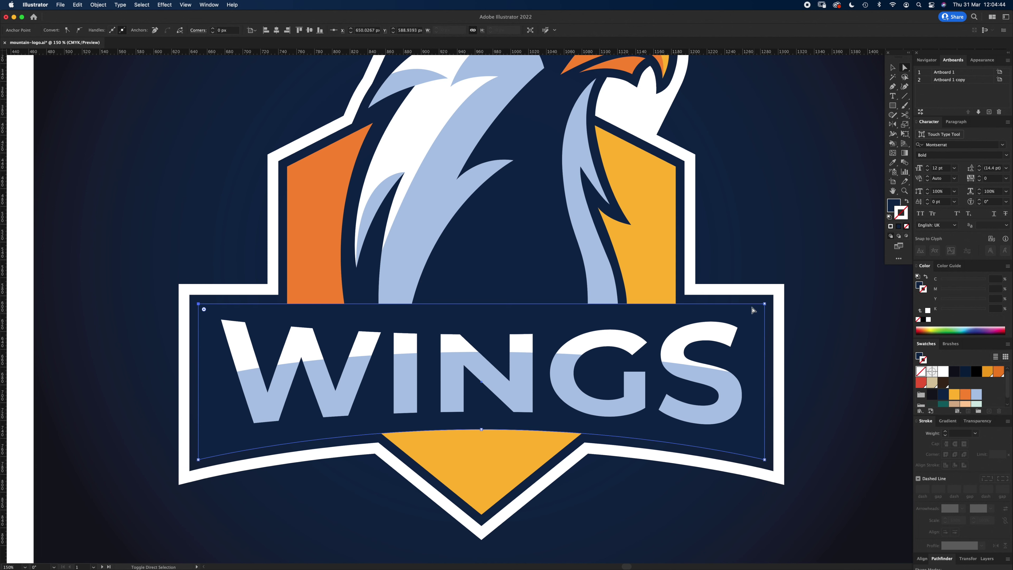
shift+click(765, 304)
drag(765, 304, 765, 294)
click(797, 262)
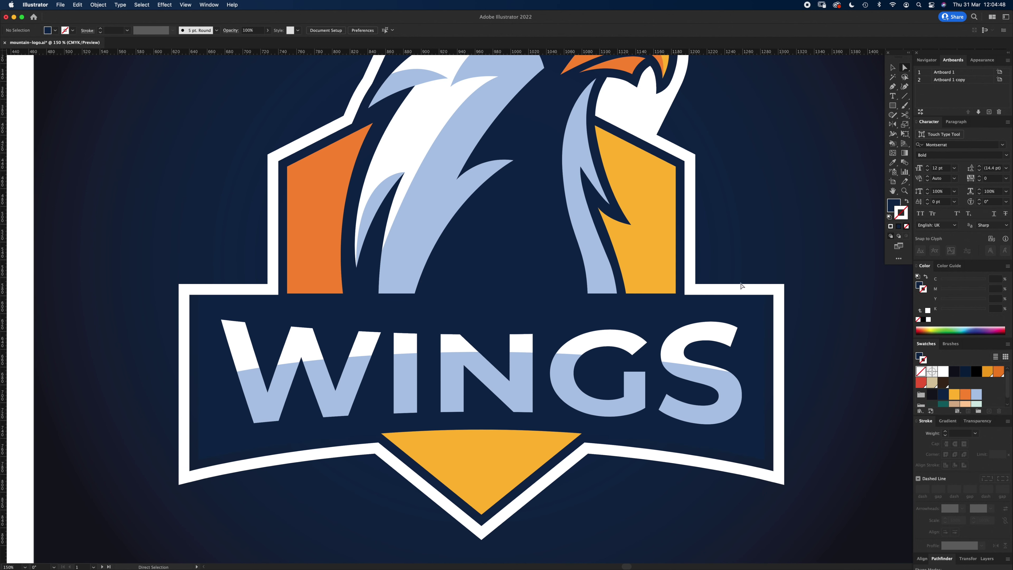
key(super+z)
key(Up)
key(Up)
key(Up)
key(Up)
key(Up)
key(Up)
key(Up)
key(Up)
key(Up)
key(Up)
key(Up)
key(Up)
key(Up)
key(Up)
key(Up)
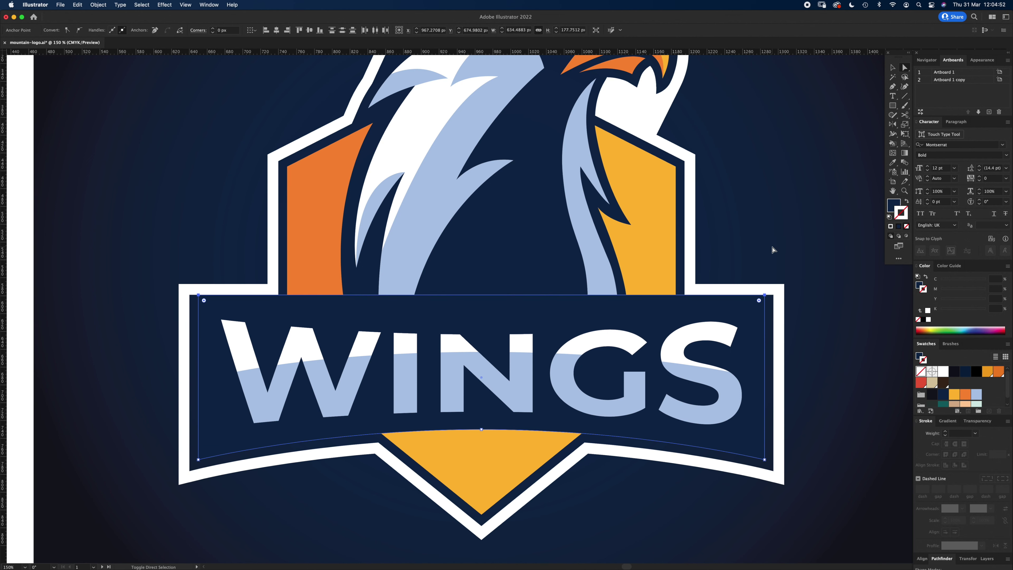
click(812, 228)
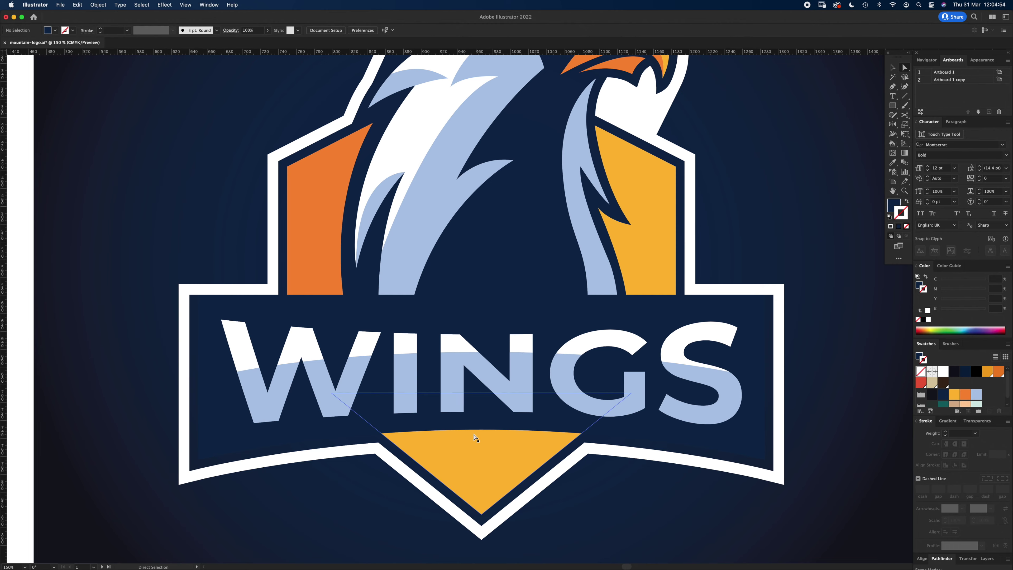
key(z)
alt+click(478, 447)
scroll(490, 402, up, 5)
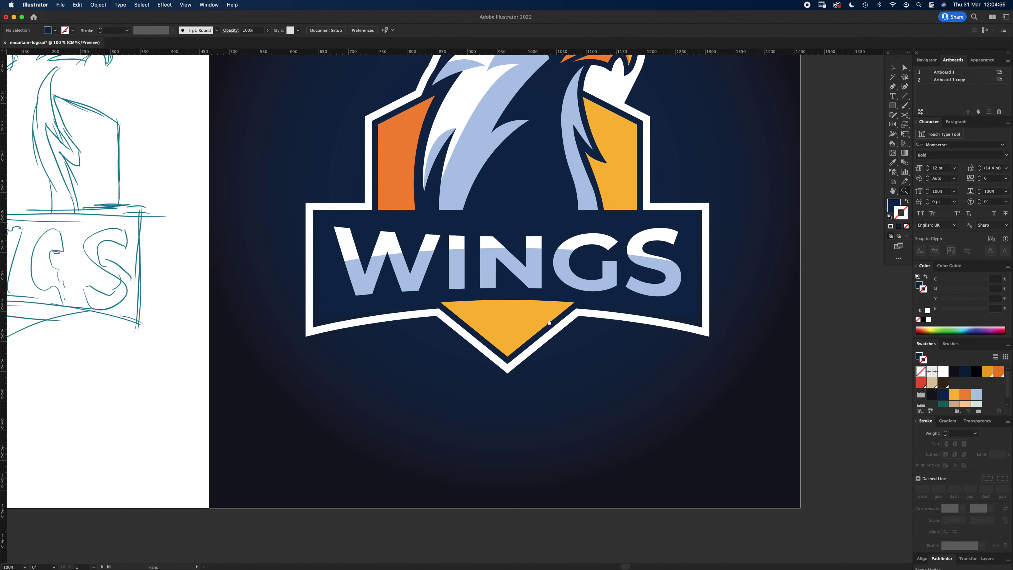